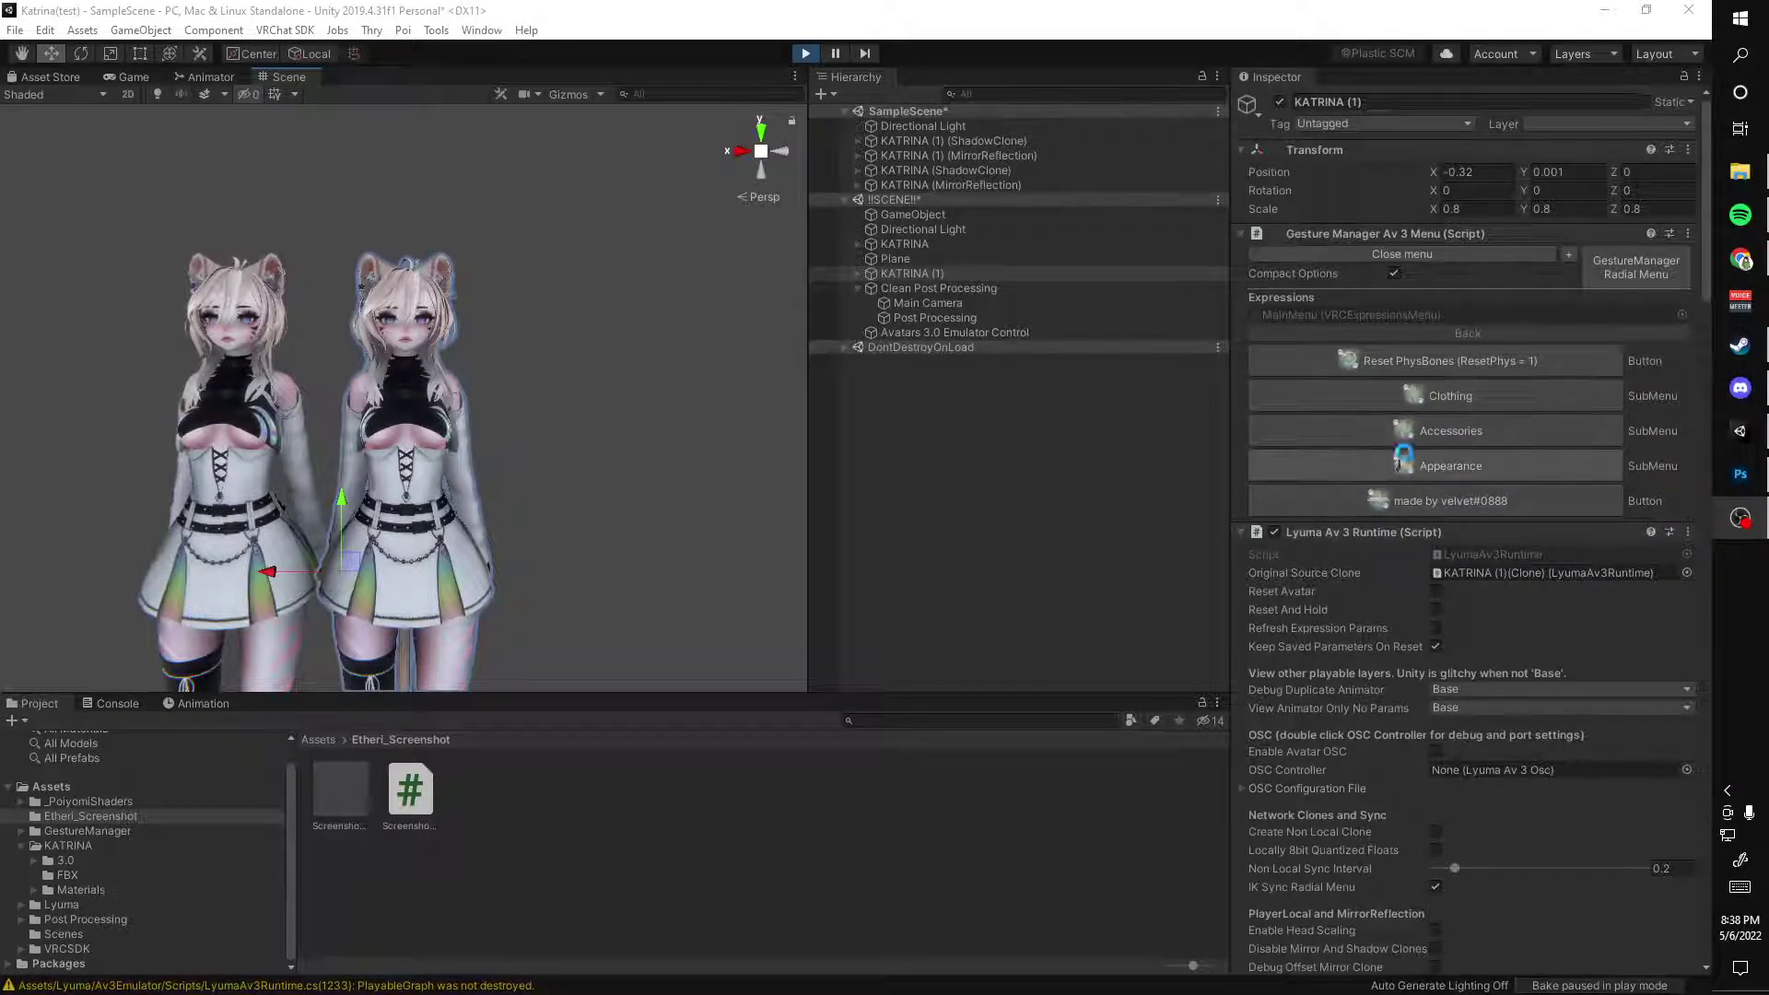
Test the Skin Tone radial in KATRINA (1)'s Appearance expressions menu up to 1, and stop play mode
left_click(1403, 456)
left_click(1349, 501)
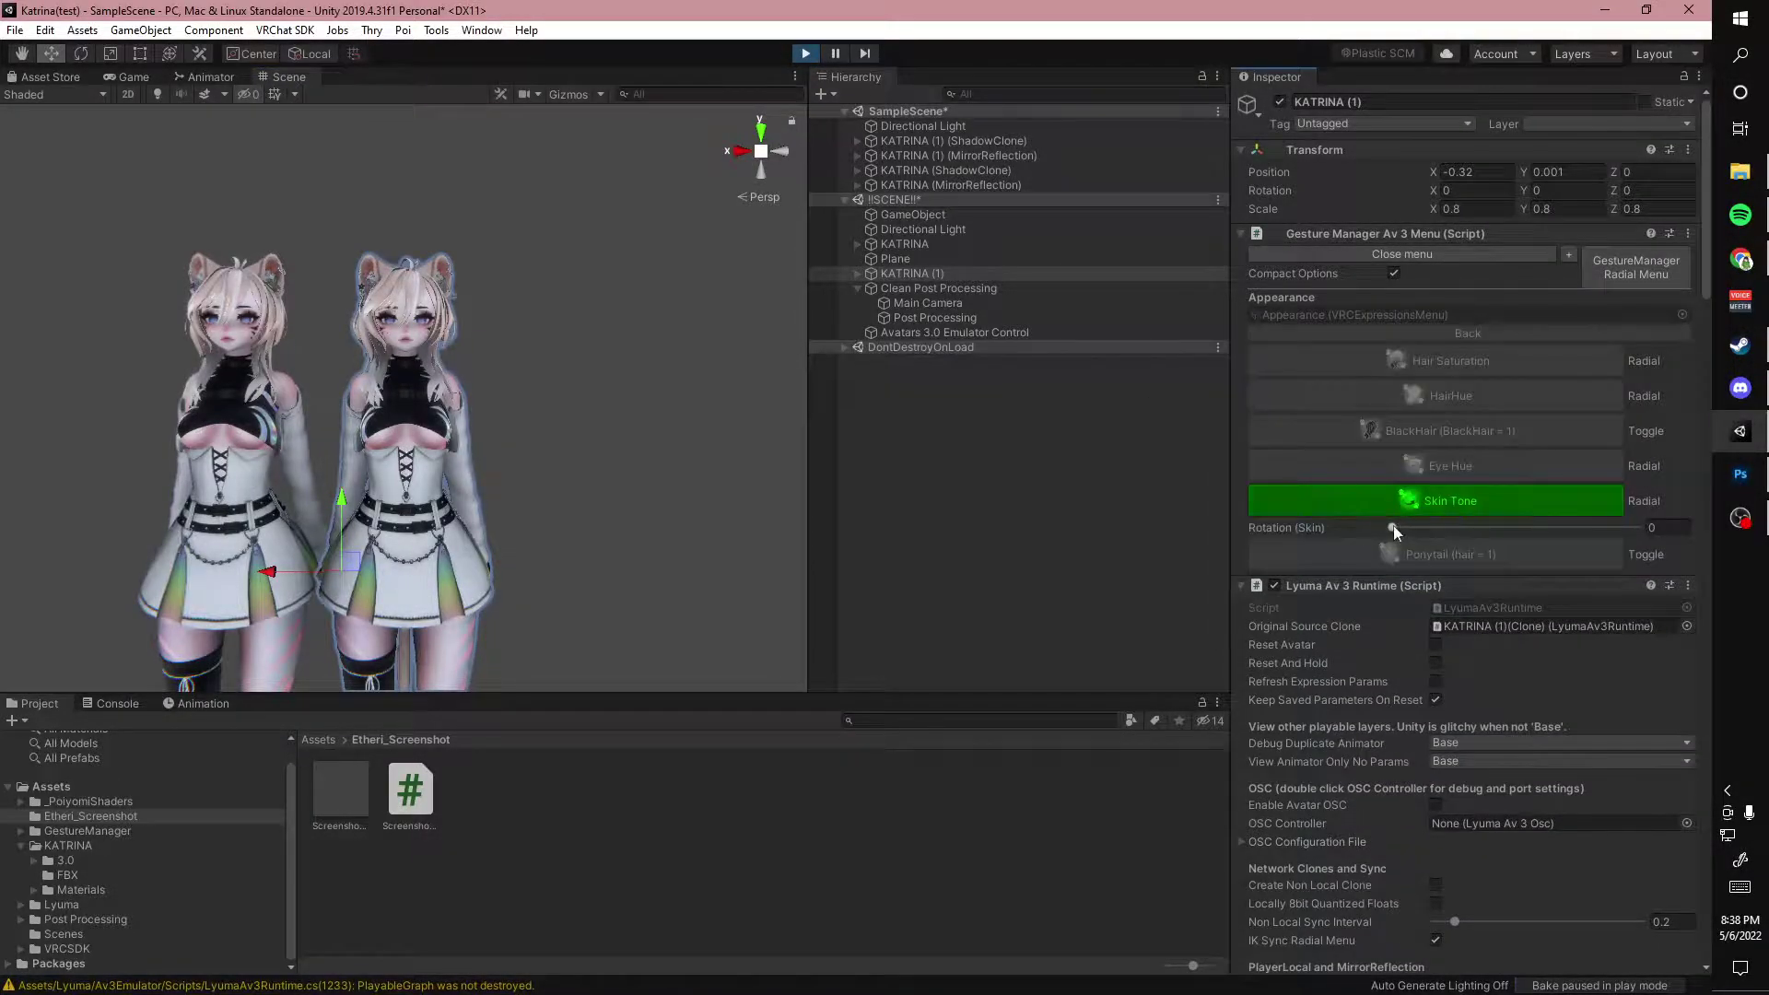
left_click_drag(1393, 525, 1439, 527)
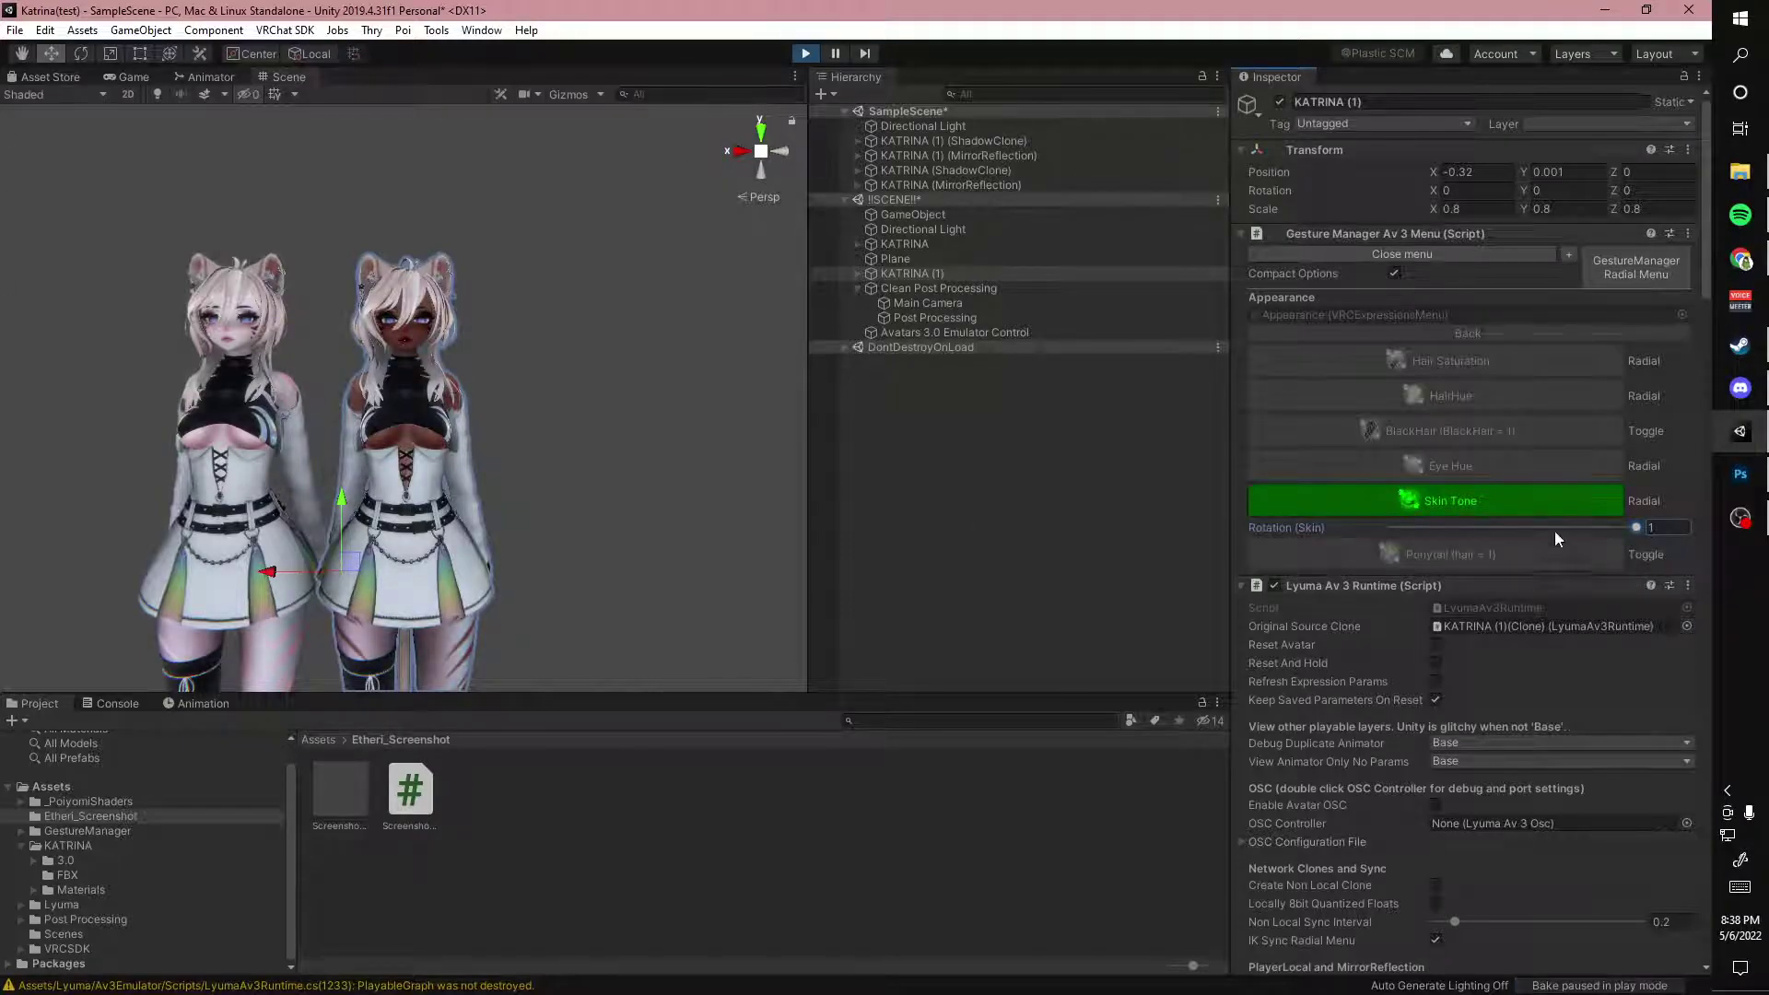
left_click_drag(1587, 529, 1458, 530)
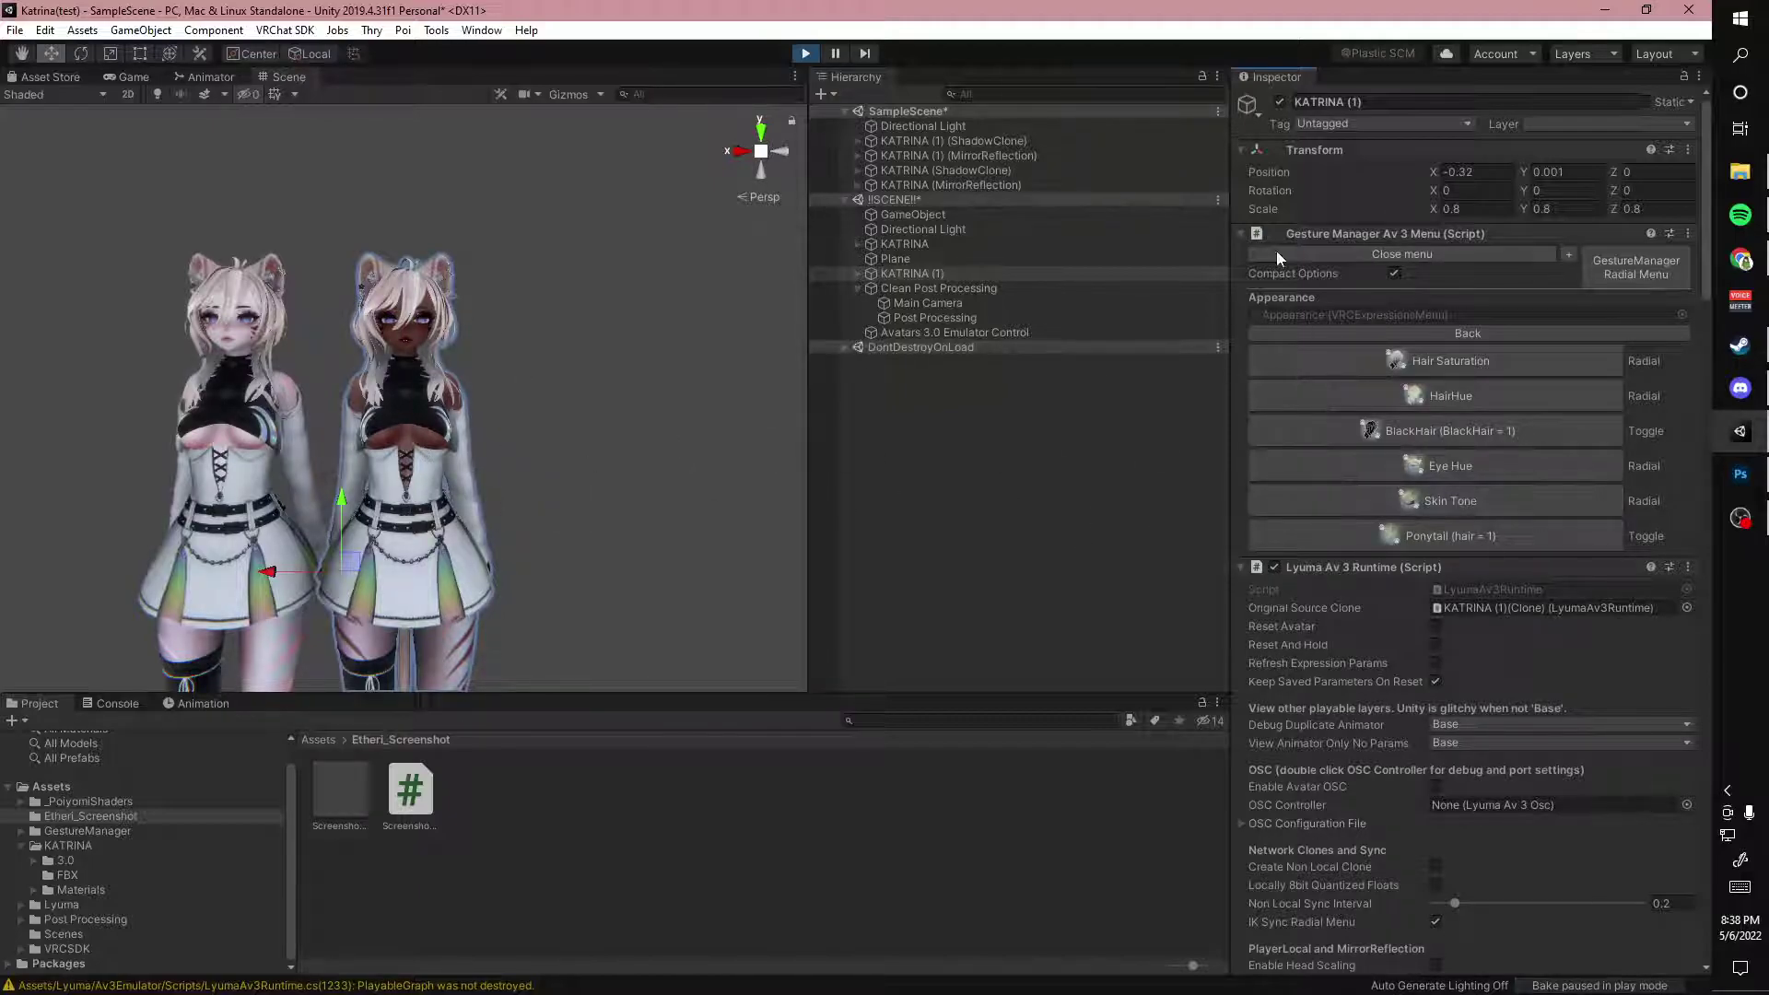
left_click(807, 54)
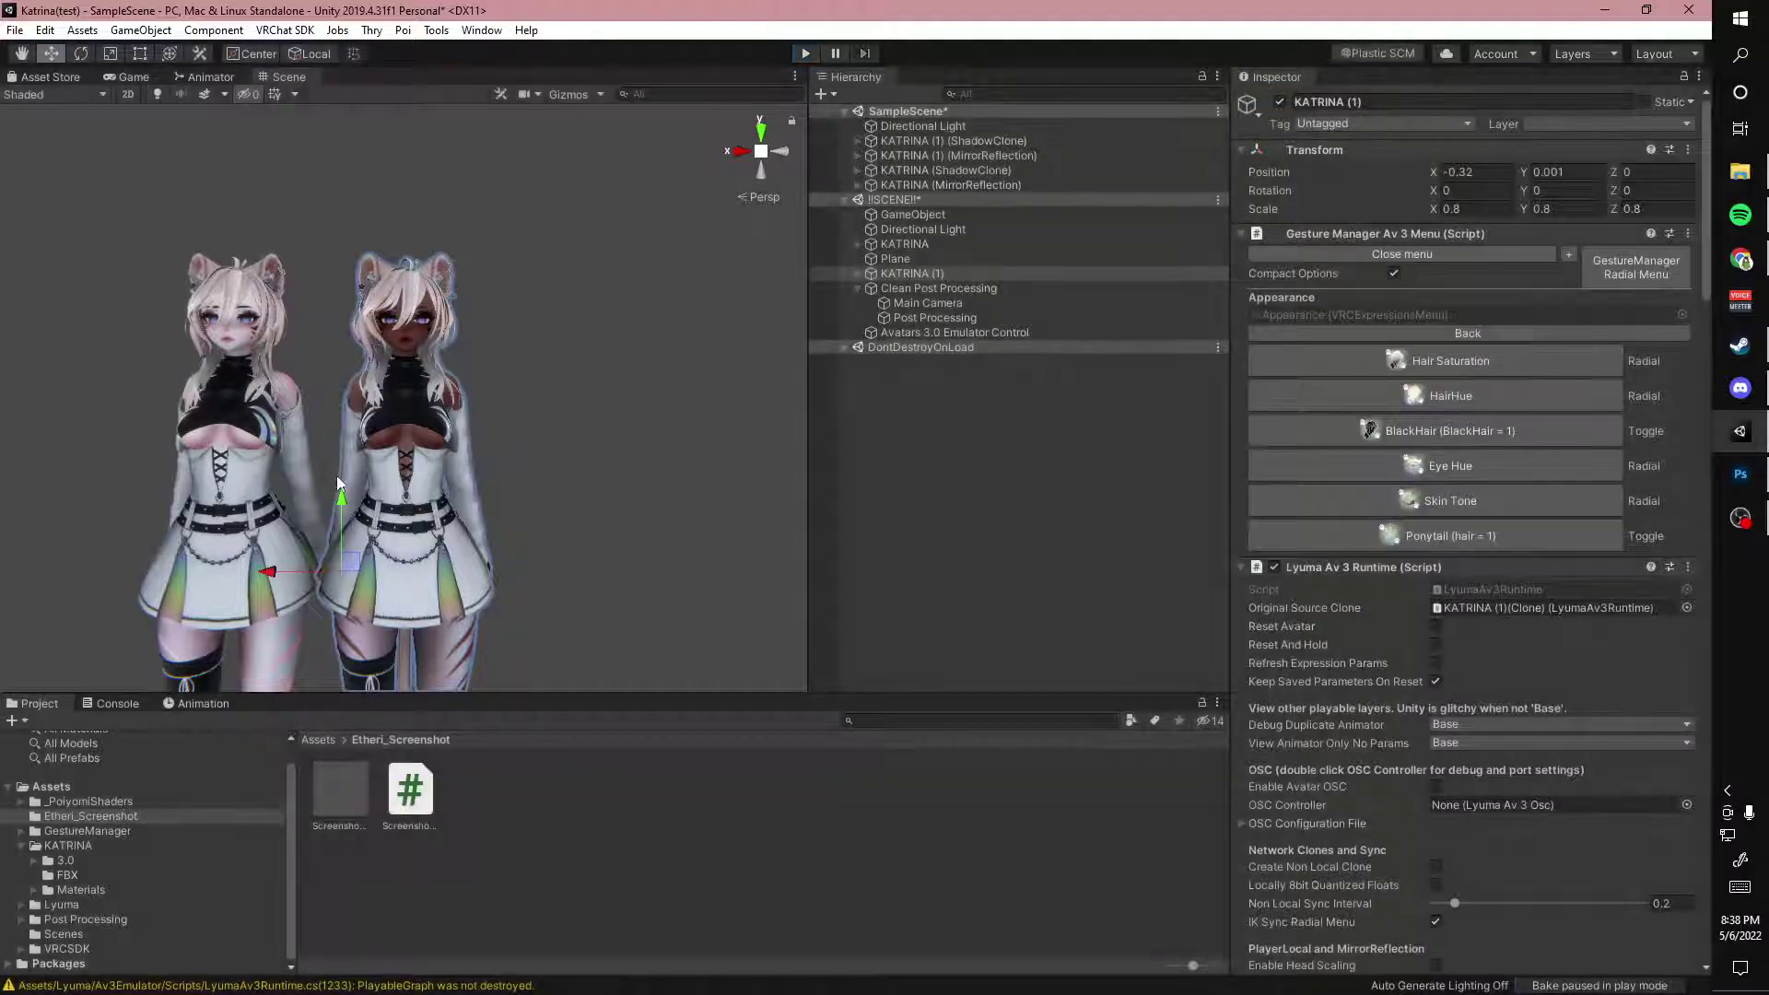
Open the body material from KATRINA's Materials folder and frame both avatars in the scene
left_click(80, 890)
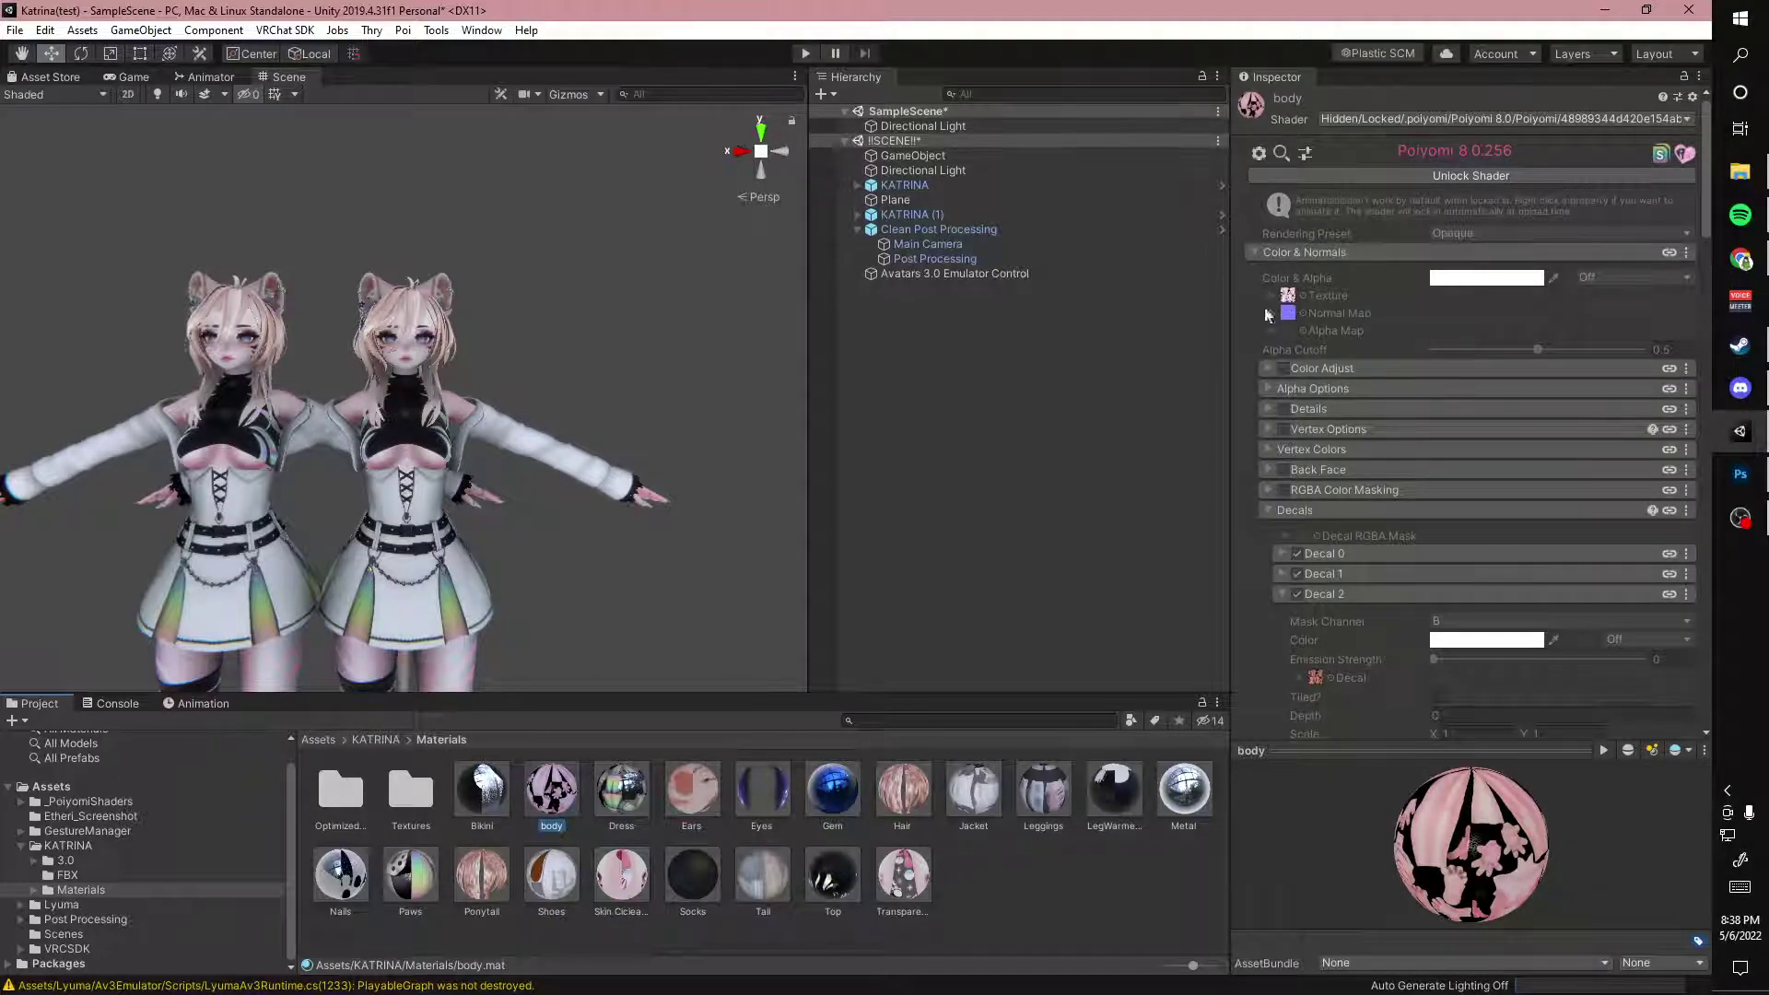
left_click_drag(410, 396, 461, 368, "alt")
middle_click_drag(461, 369, 593, 166)
right_click_drag(592, 166, 600, 391, "alt")
middle_click_drag(553, 120, 606, 307)
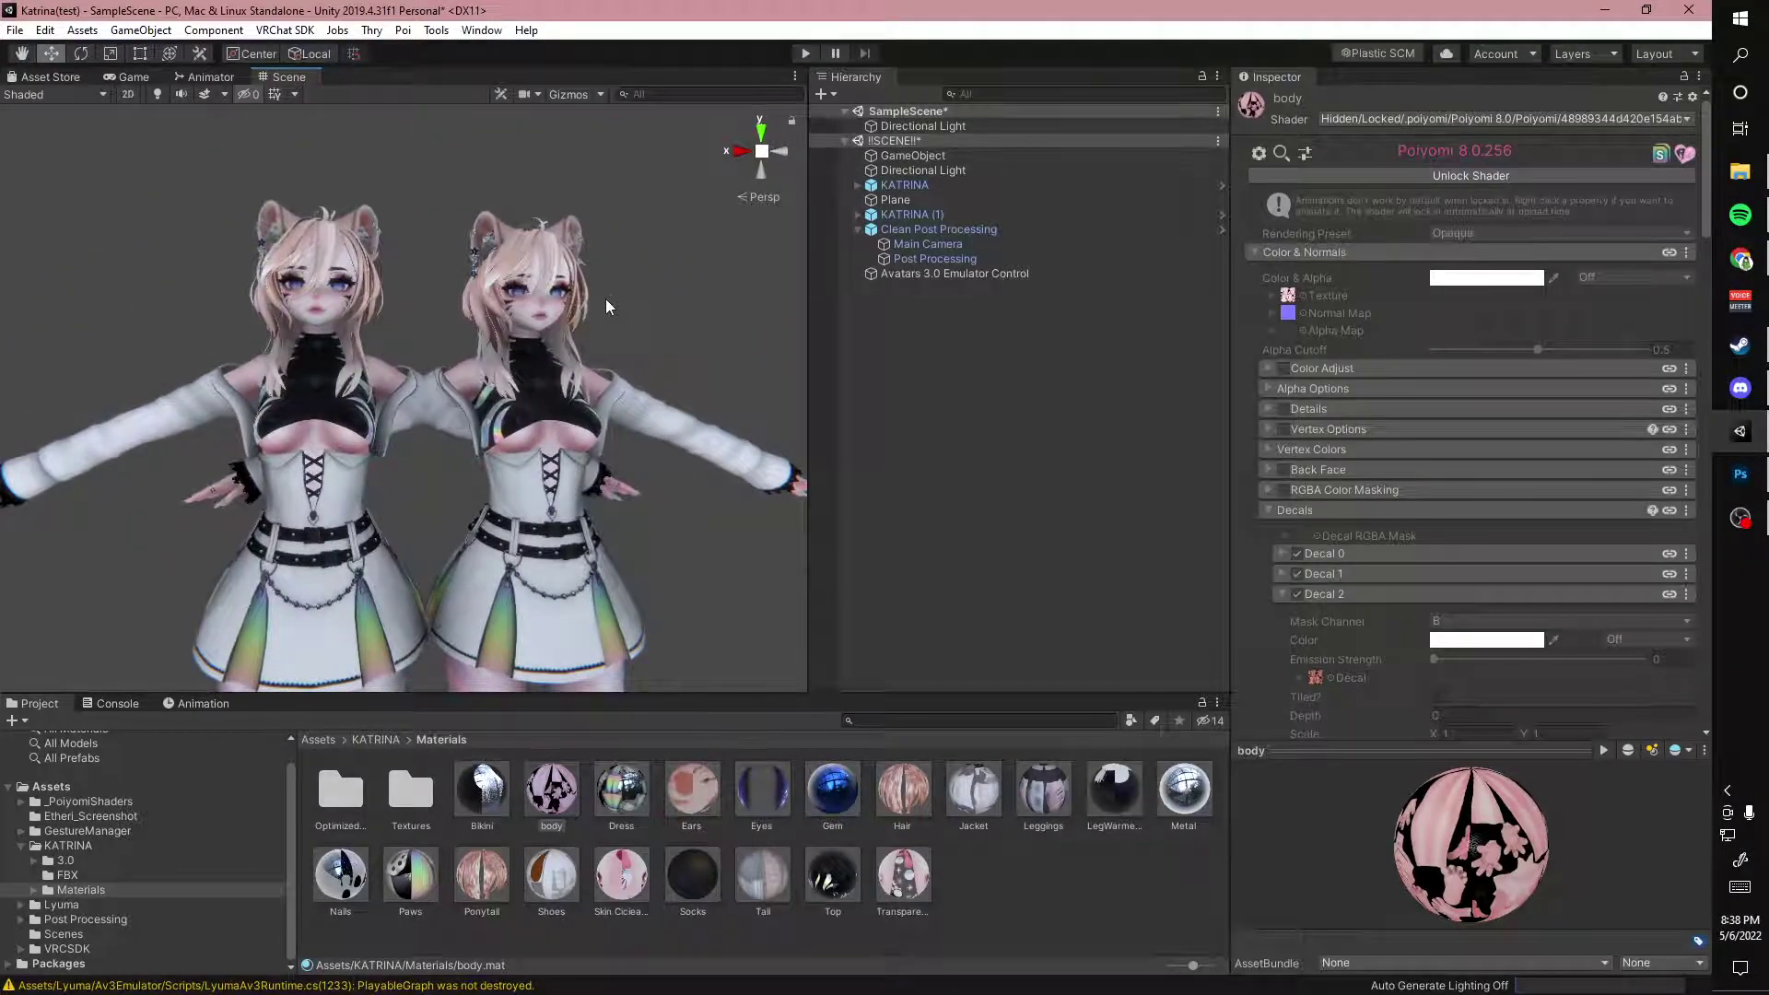
Try raising Decal 3's alpha on the body material to preview the skin change, and return it to 0
scroll(1322, 276, "down", 3)
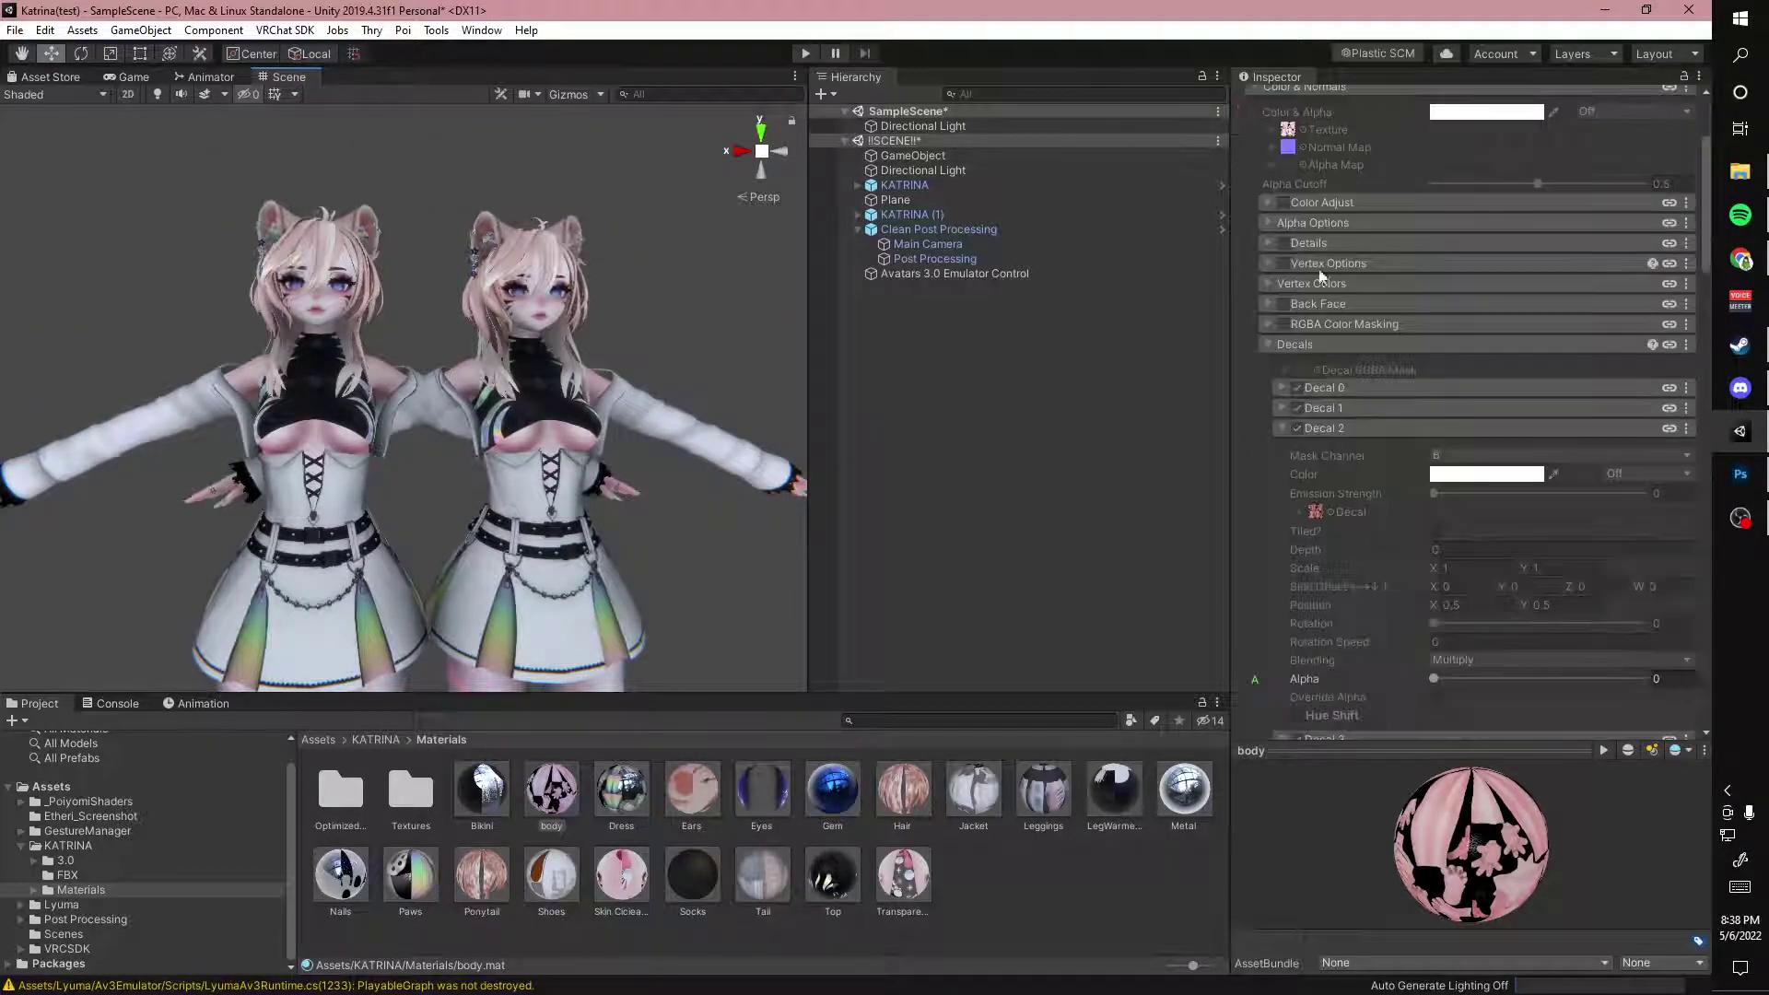
mouse_move(1706, 266)
left_mouse_down()
mouse_move(1713, 351)
mouse_move(1710, 336)
left_mouse_up()
left_click(1280, 119)
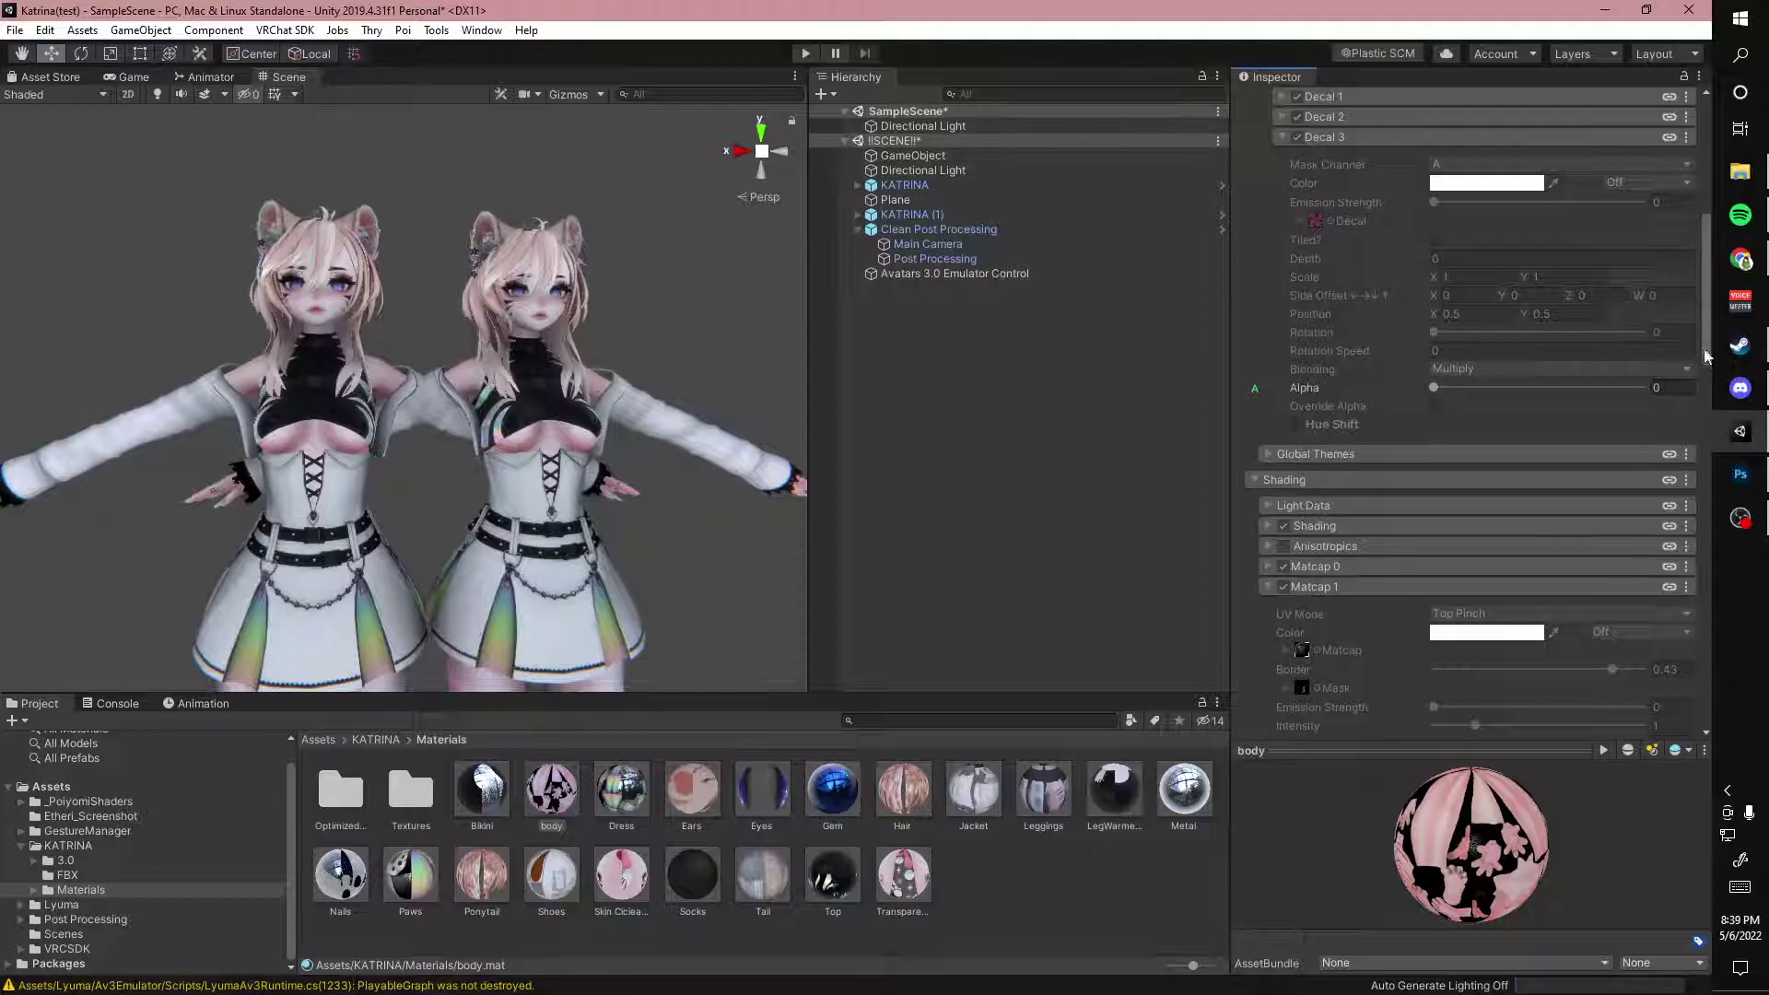
scroll(1355, 268, "up", 8)
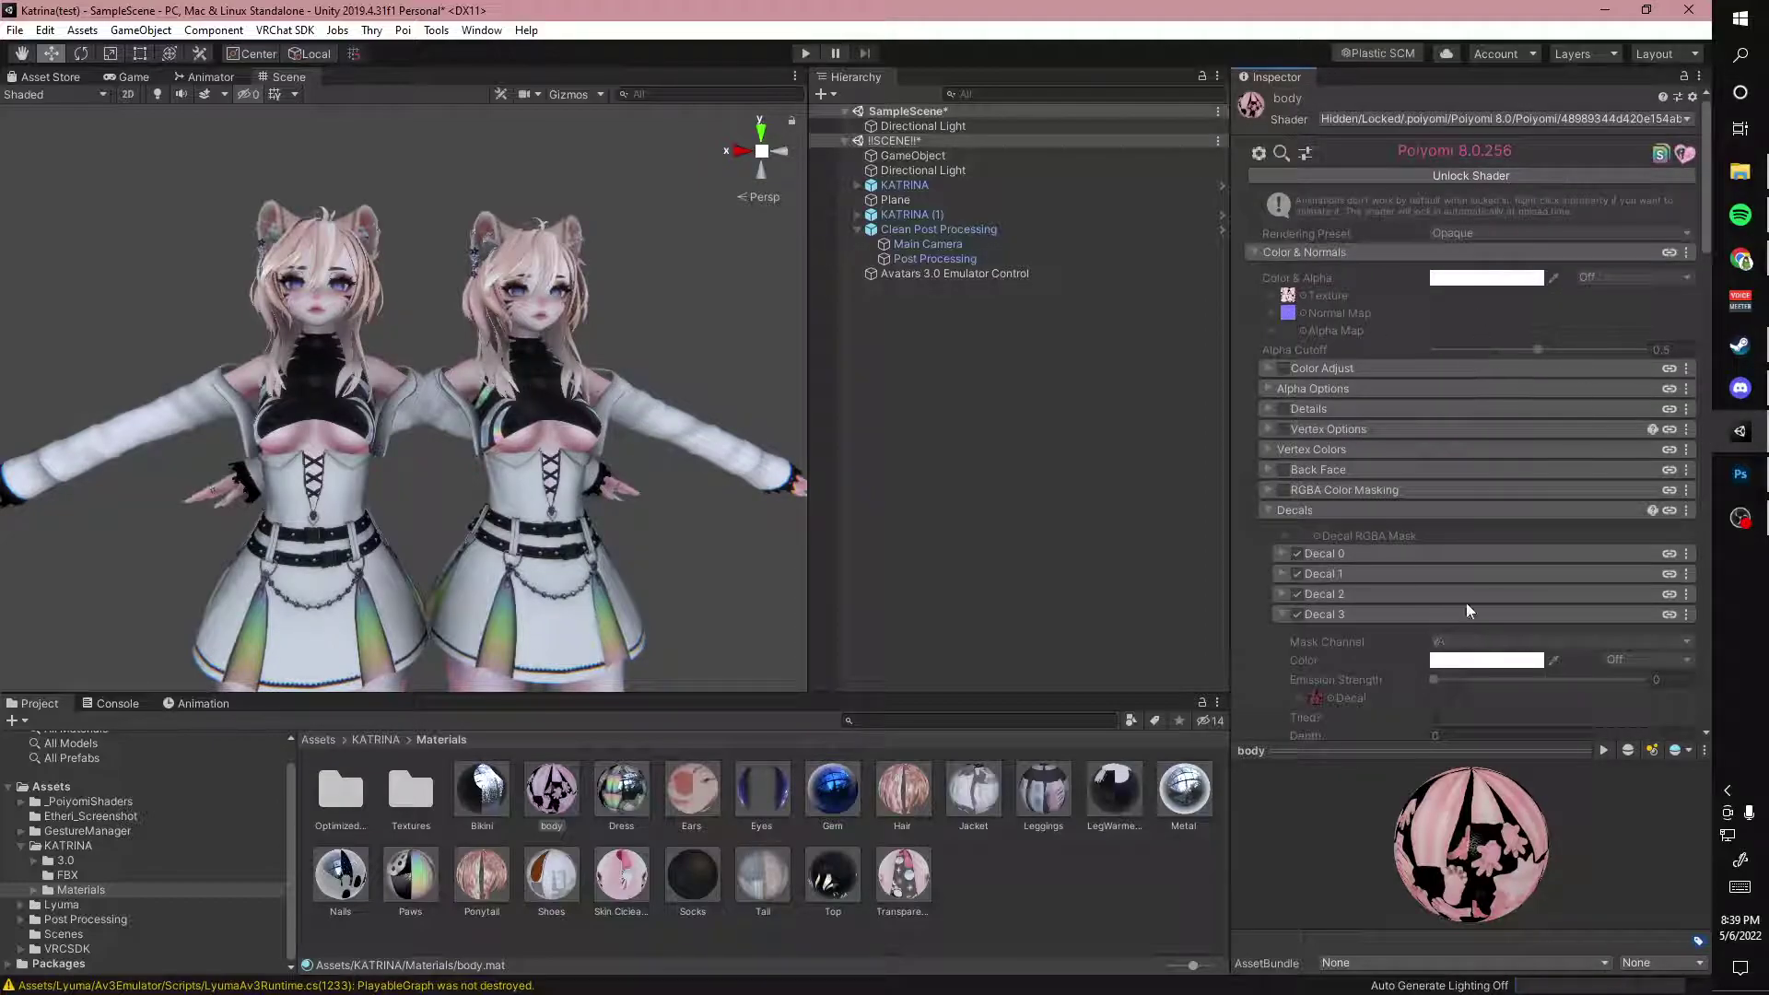
scroll(1469, 611, "down", 3)
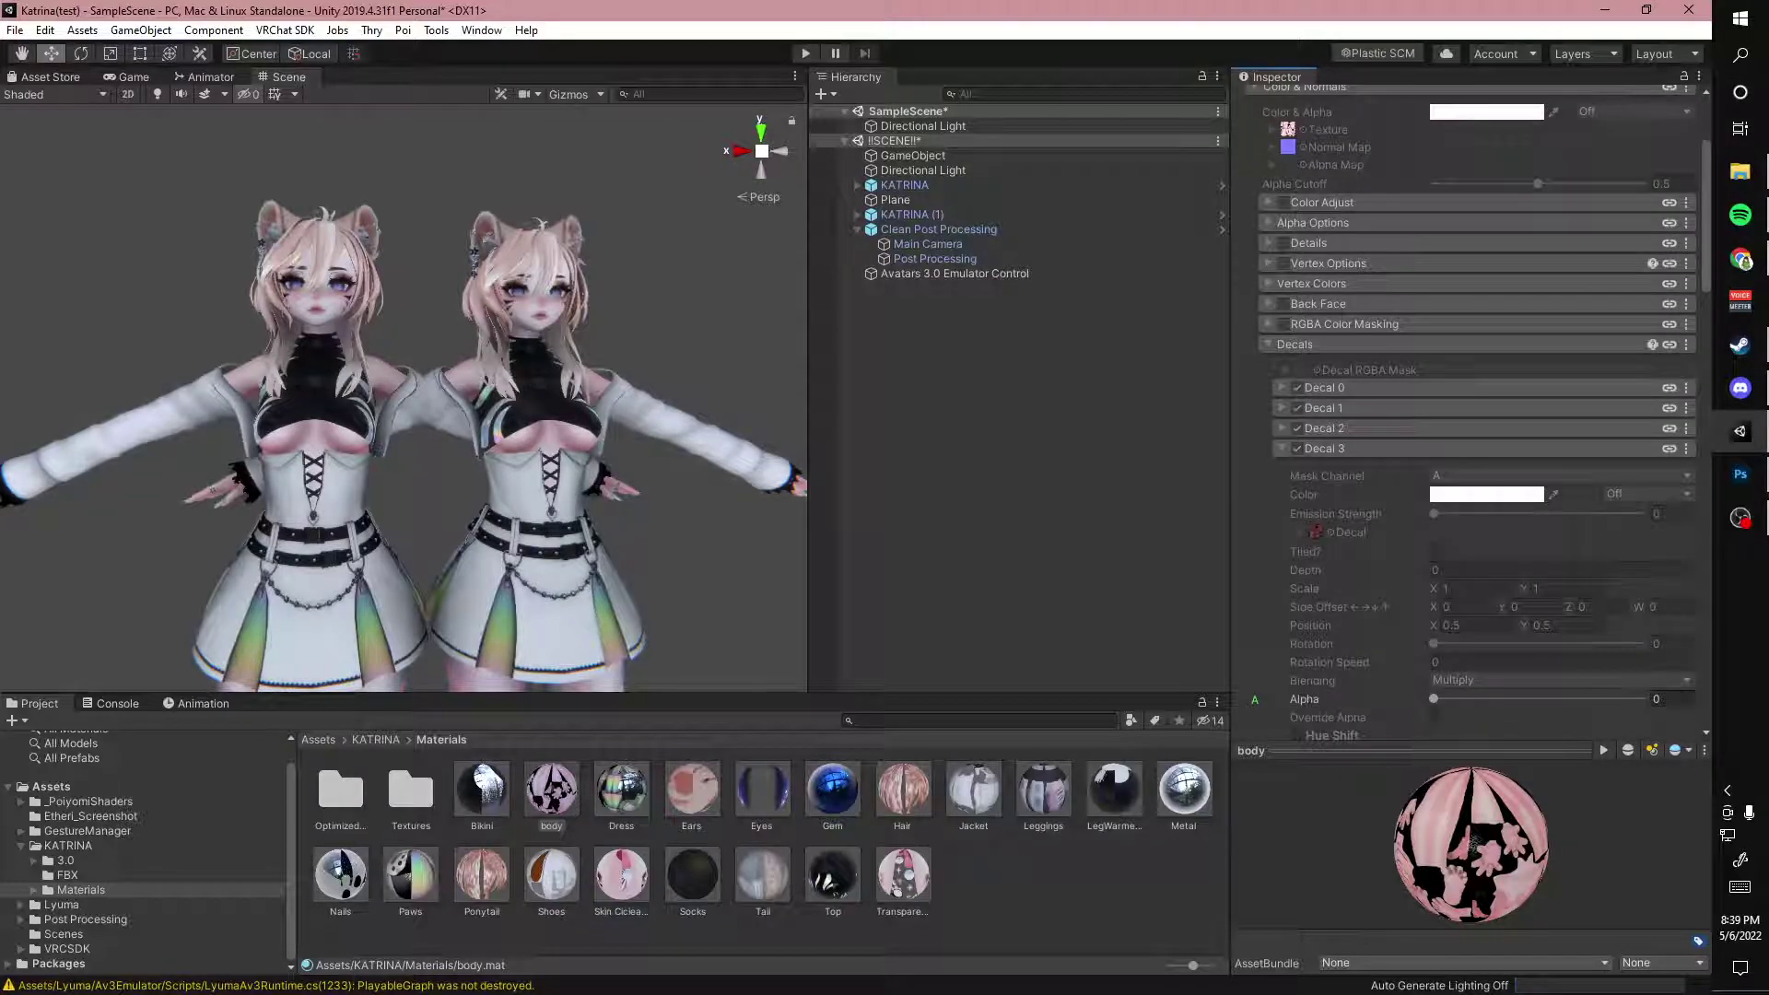
left_click_drag(1436, 700, 1573, 702)
scroll(746, 562, "up", 3)
right_click_drag(746, 562, 777, 434, "alt")
middle_click_drag(778, 434, 917, 396)
mouse_move(1573, 700)
left_mouse_down()
mouse_move(1608, 712)
mouse_move(1429, 705)
left_mouse_up()
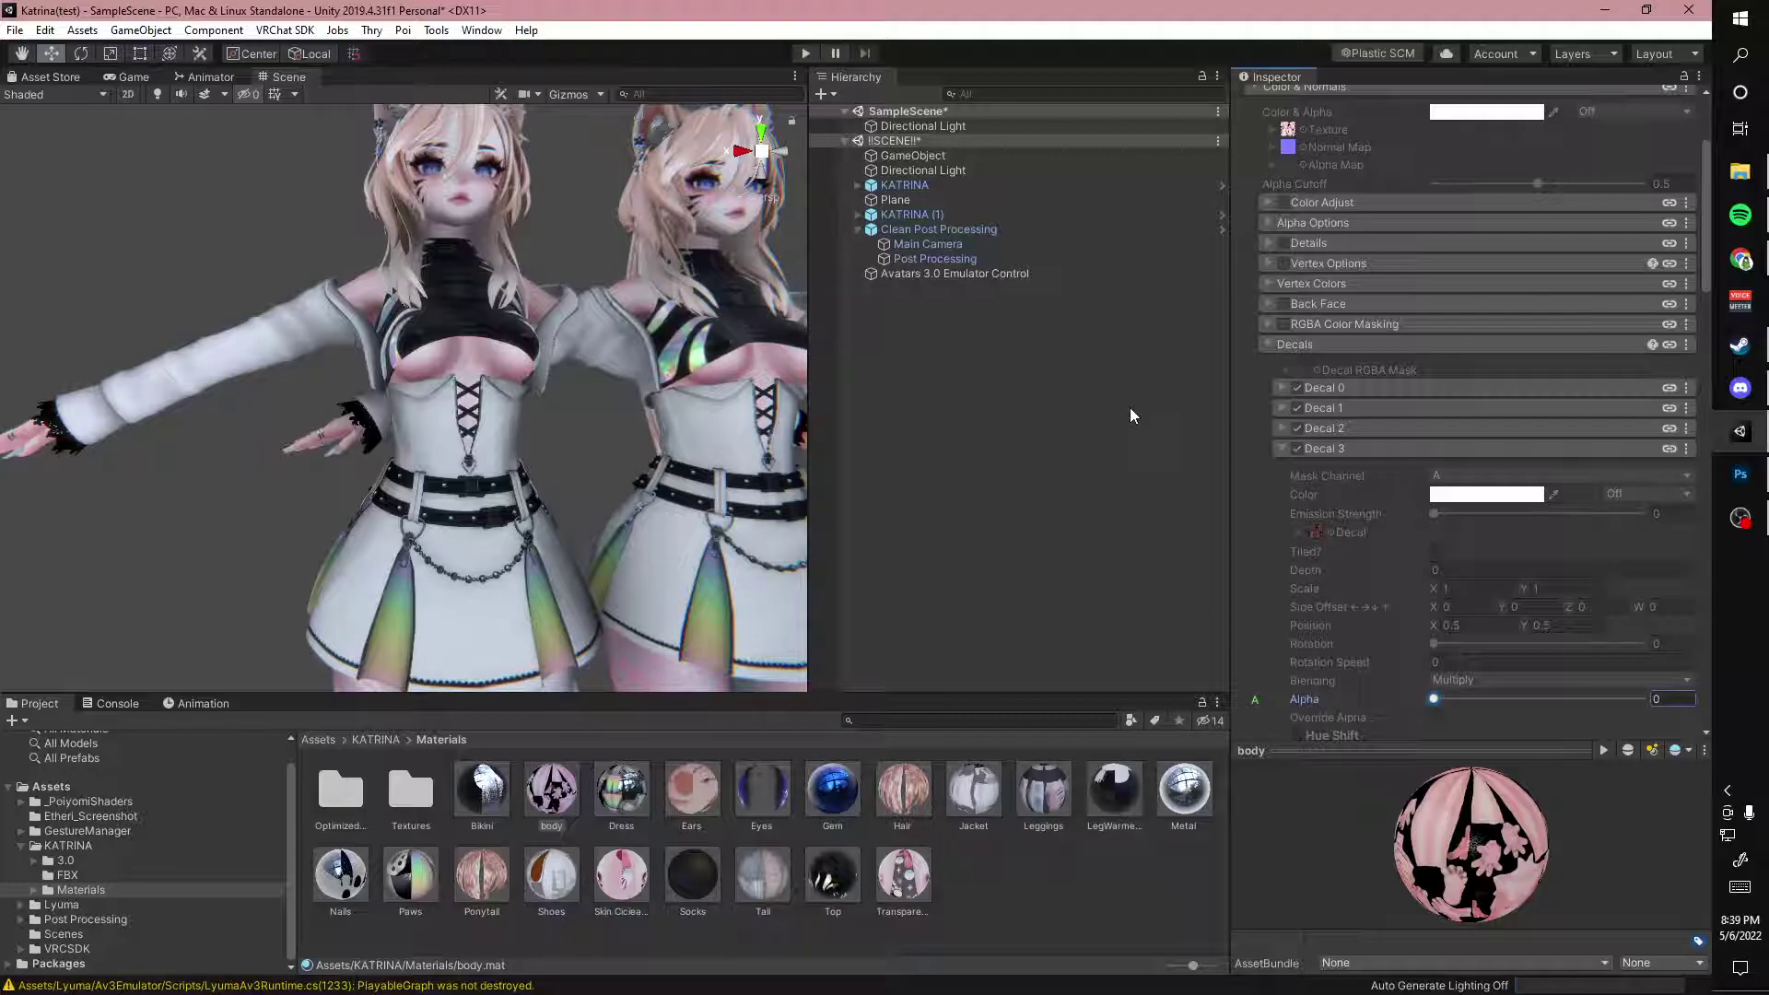
Set Decal 2's alpha to 1 on the body material and check the skin on the avatars
left_click(1333, 429)
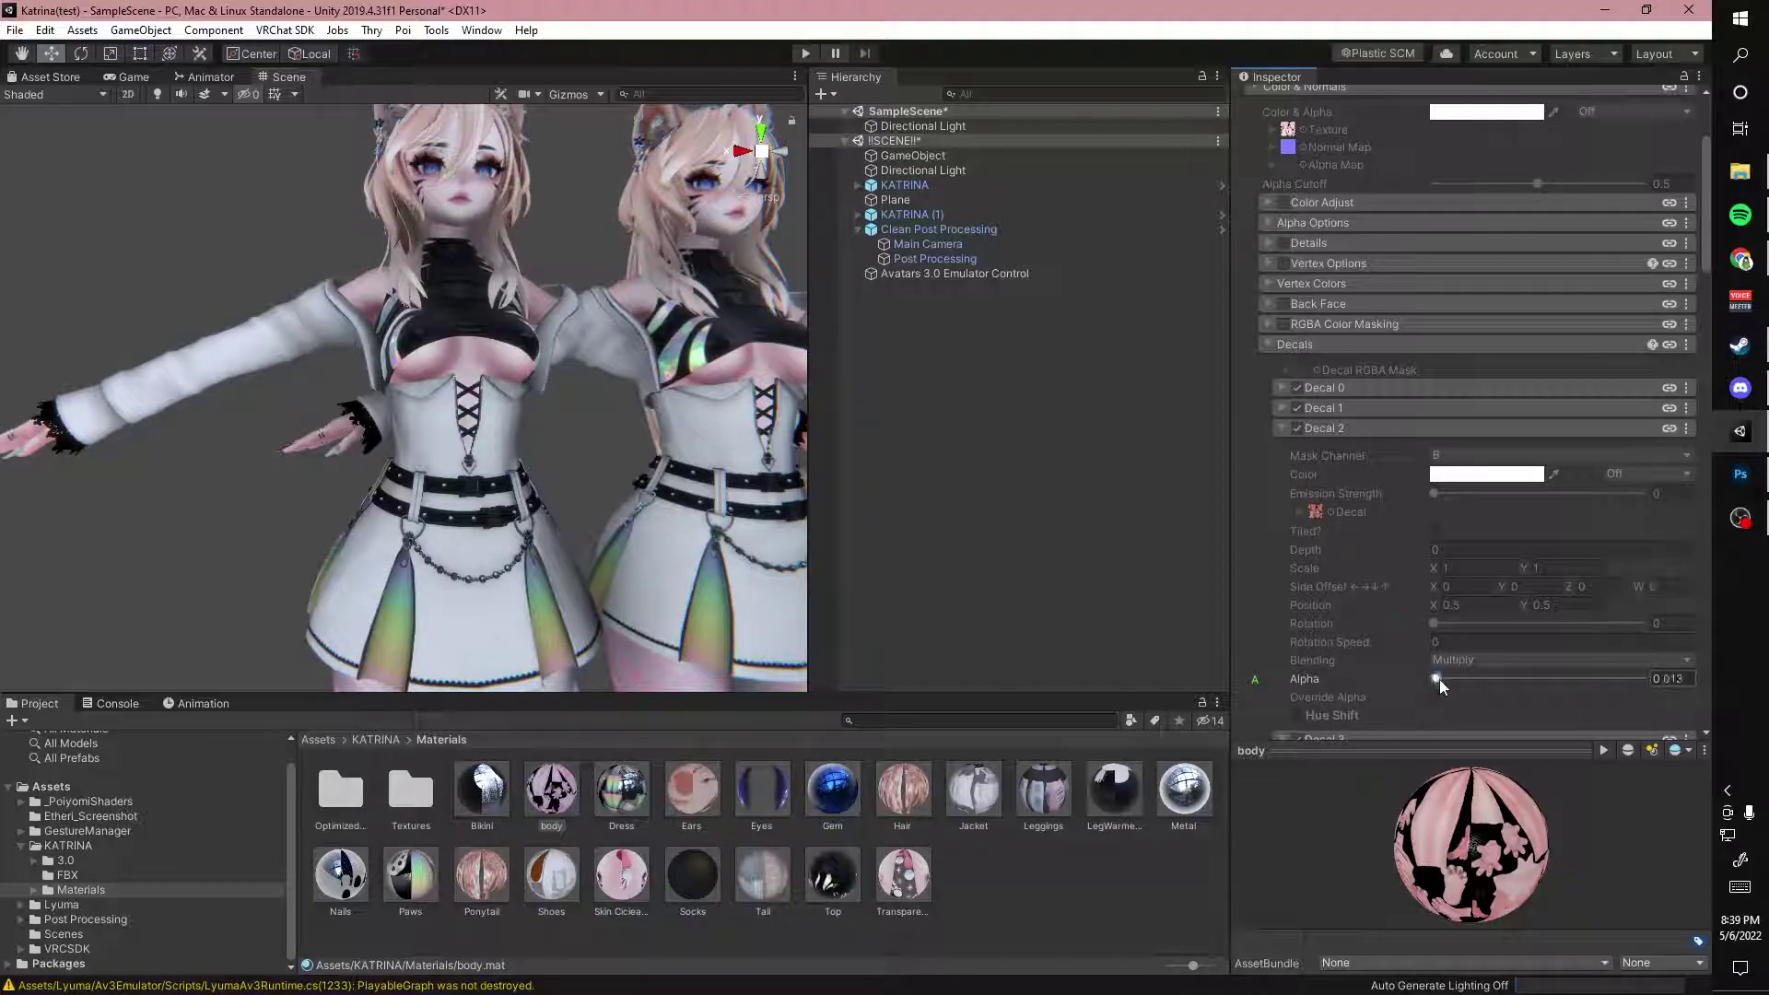
left_click_drag(1440, 683, 1699, 693)
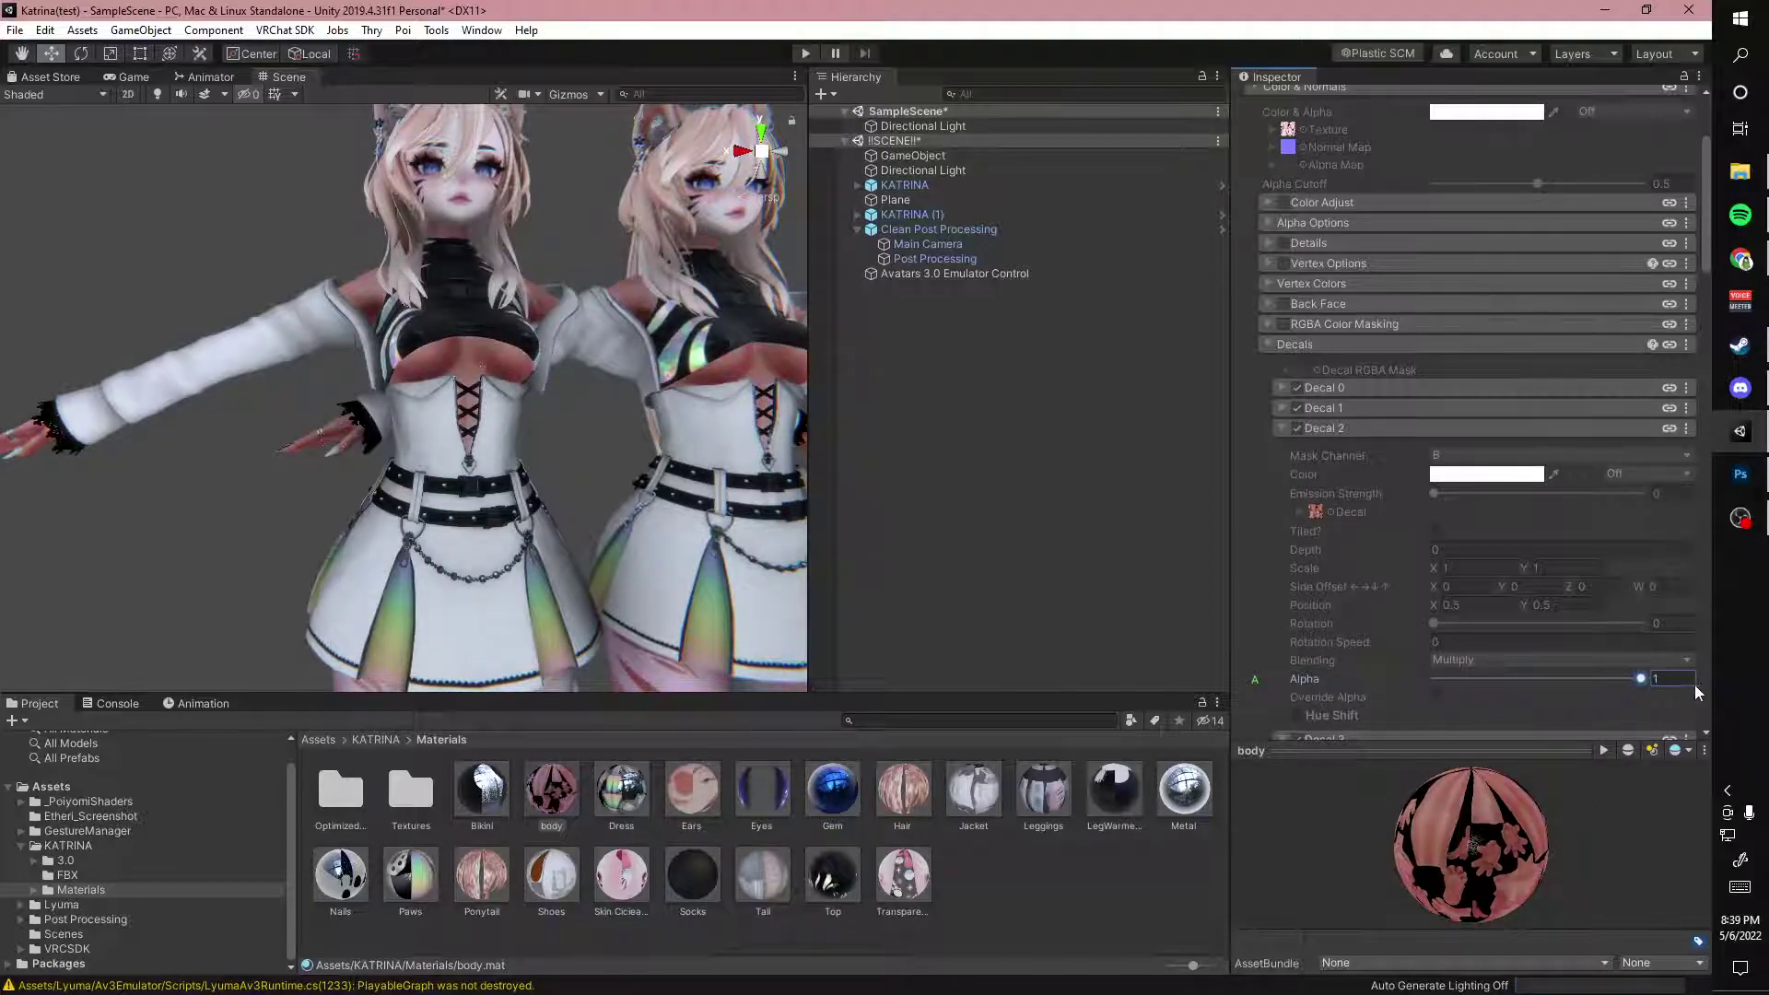
left_click_drag(237, 332, 452, 336, "alt")
middle_click_drag(452, 337, 626, 379)
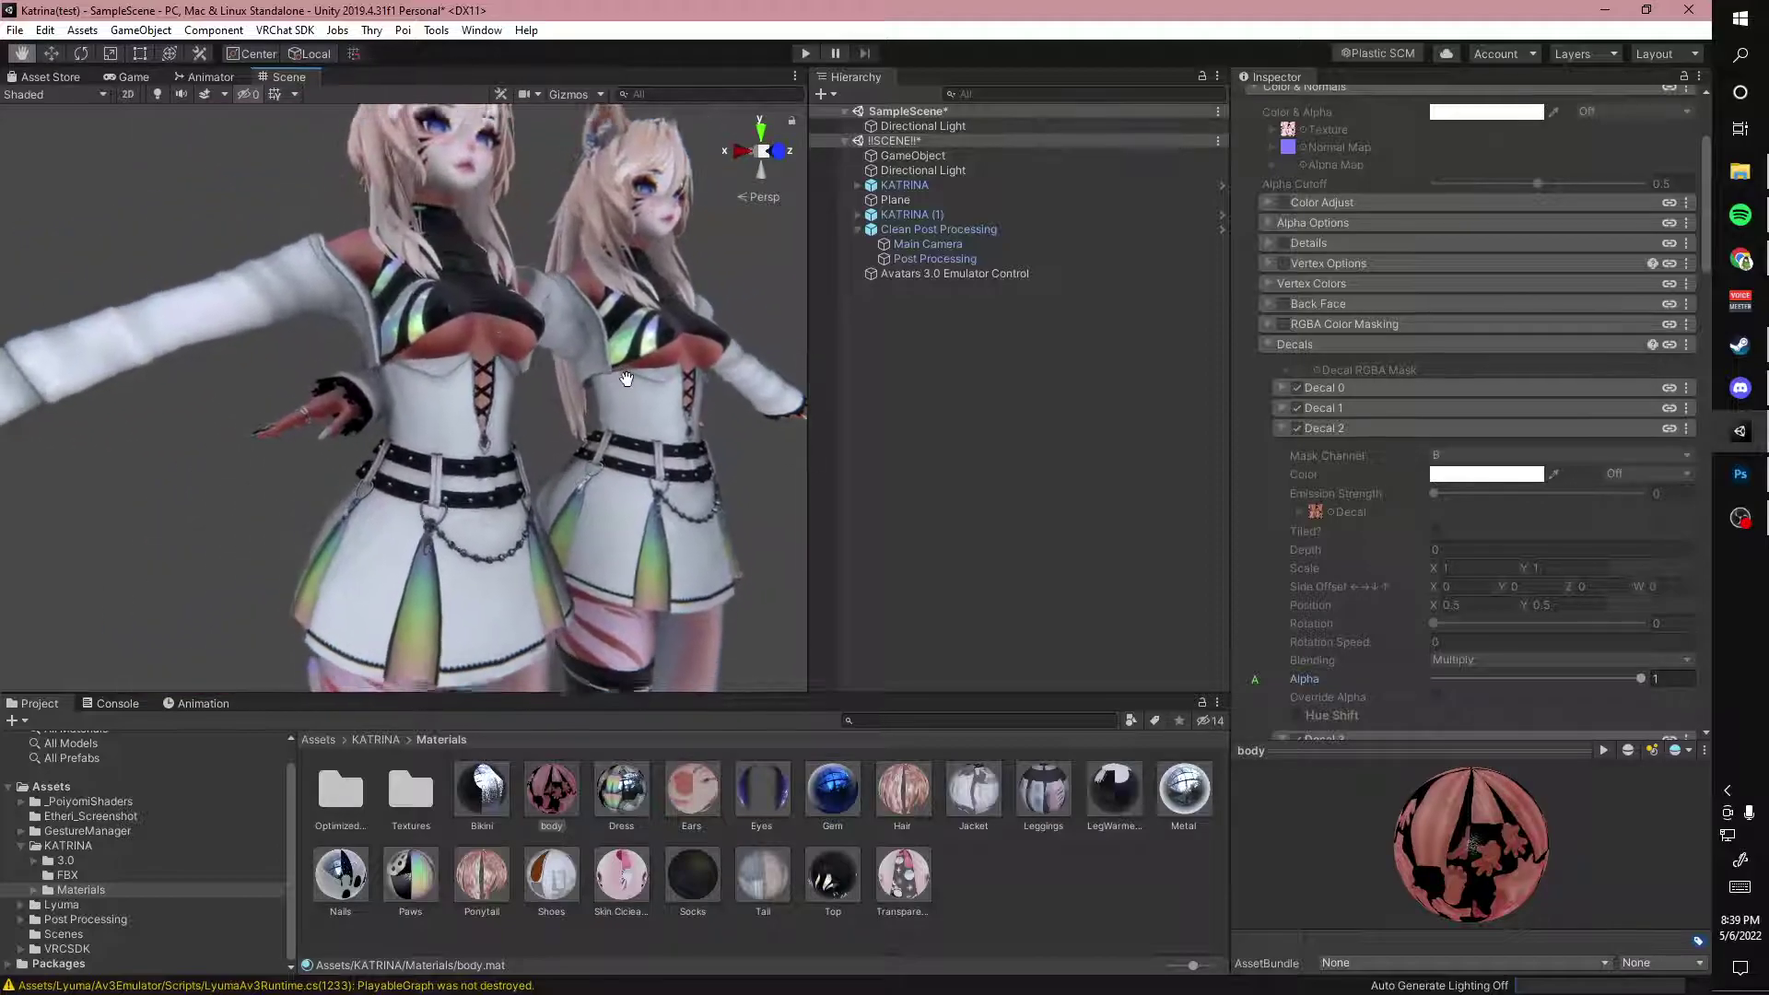
left_click_drag(627, 379, 636, 378, "alt")
scroll(1443, 480, "down", 3)
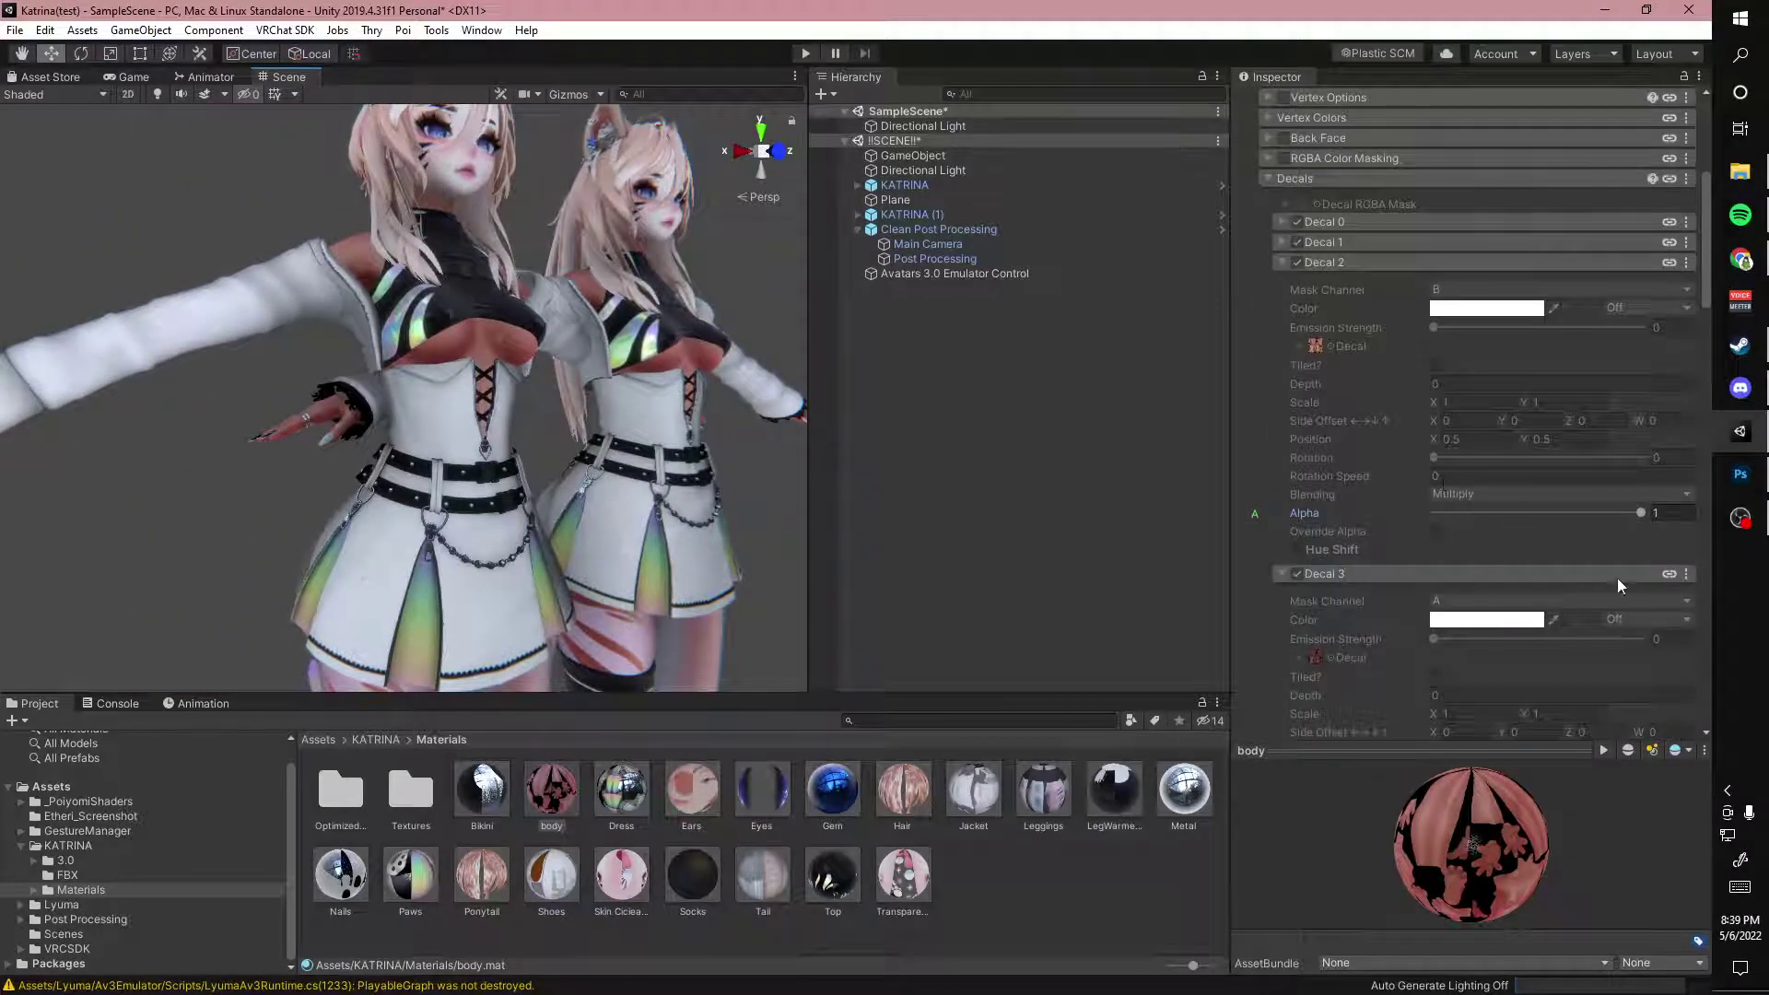
left_click_drag(1641, 514, 1682, 532)
Create an animation clip named test for KATRINA (1)
left_click(203, 704)
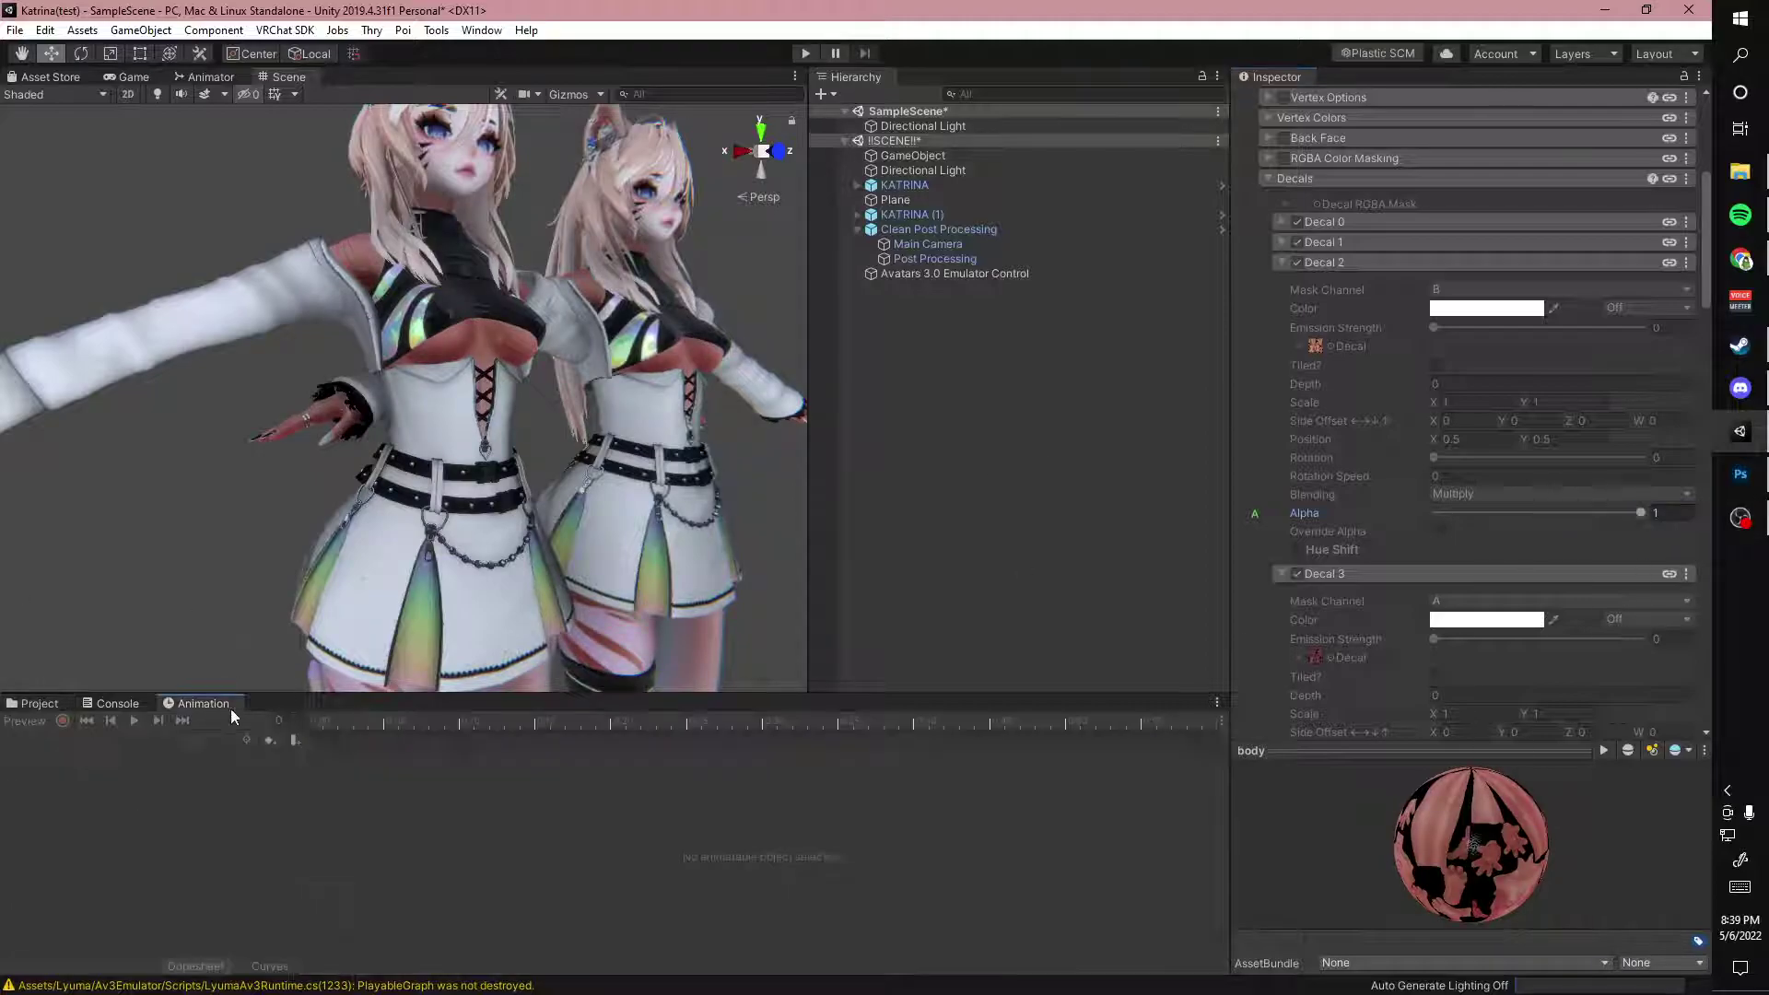
left_click(909, 215)
left_click(761, 876)
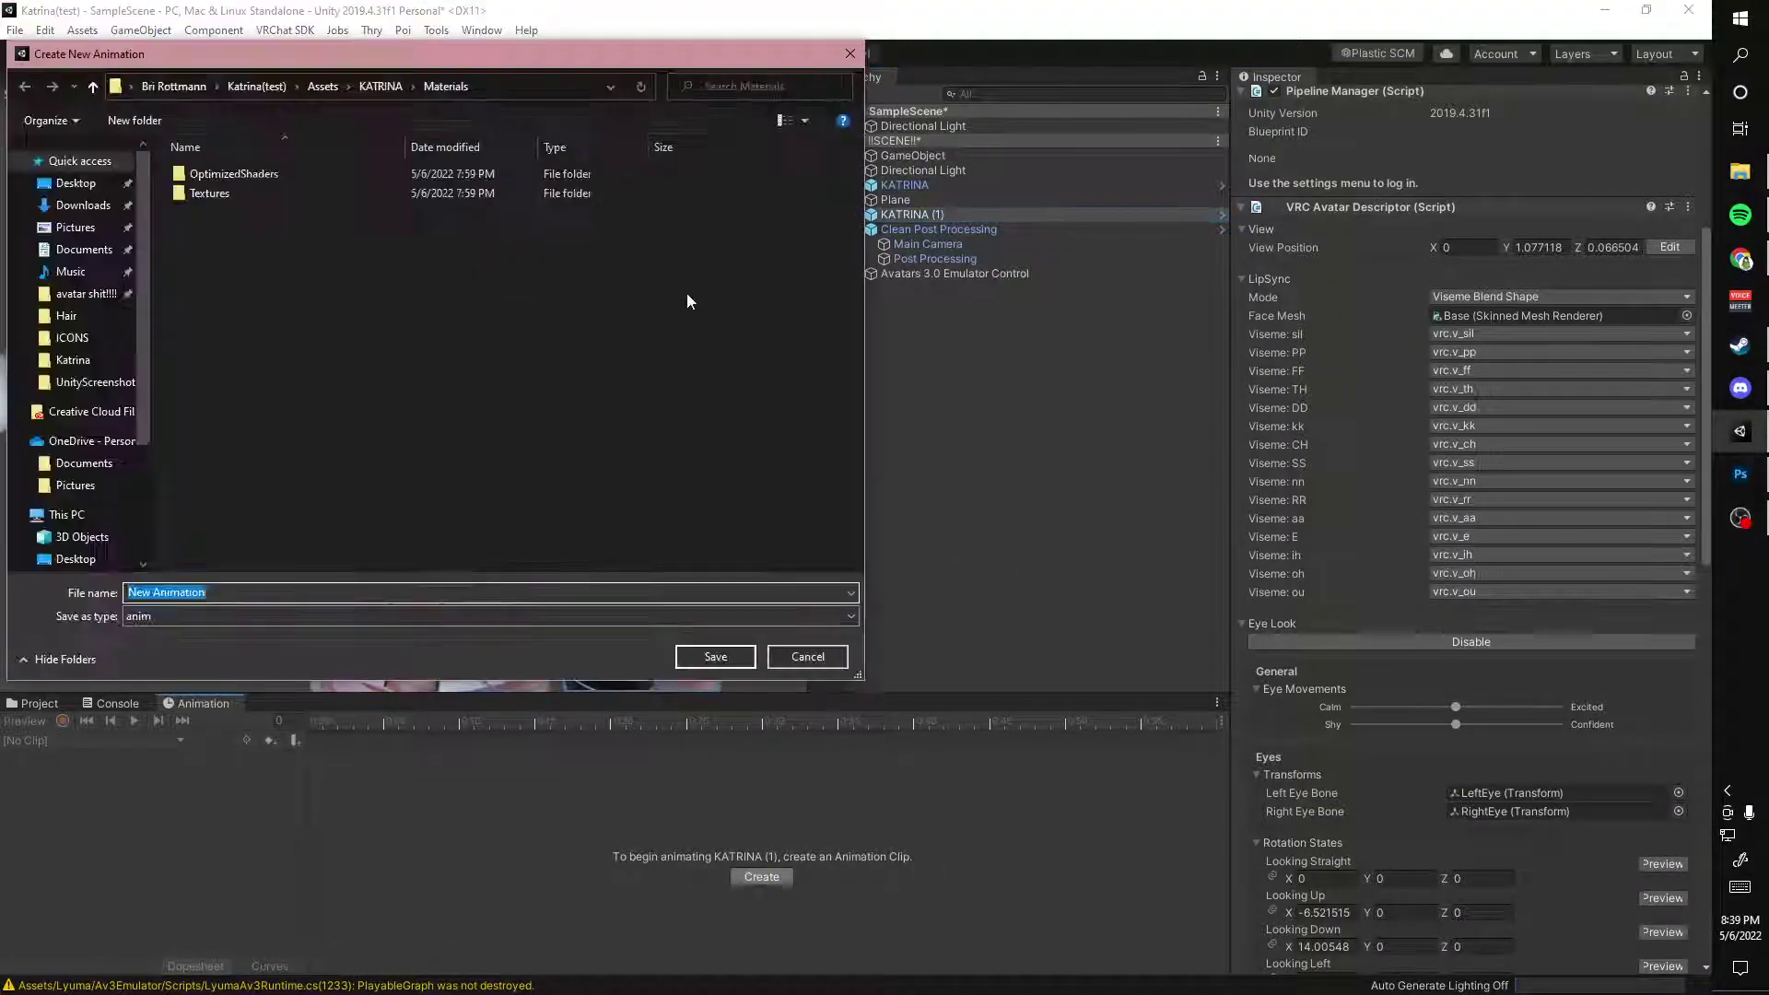
type("test")
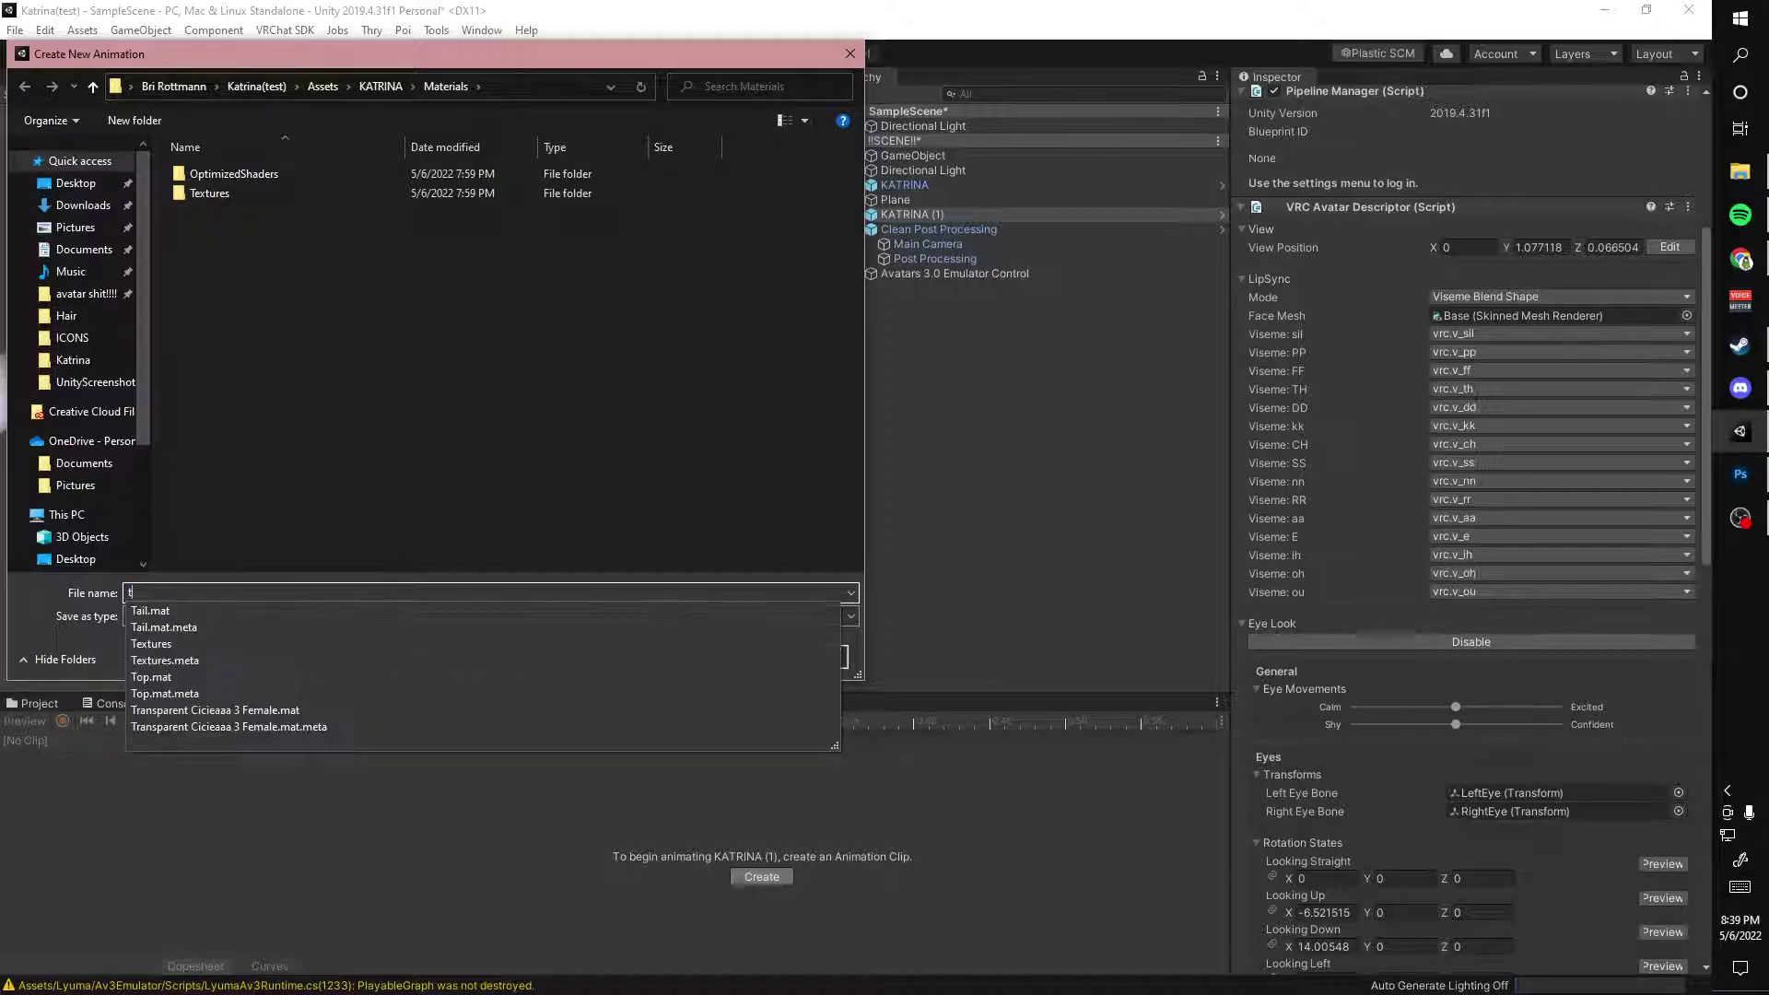
key("Return")
Start recording the test clip and bring up the body material's decal settings on KATRINA (1)'s Base mesh
left_click(63, 722)
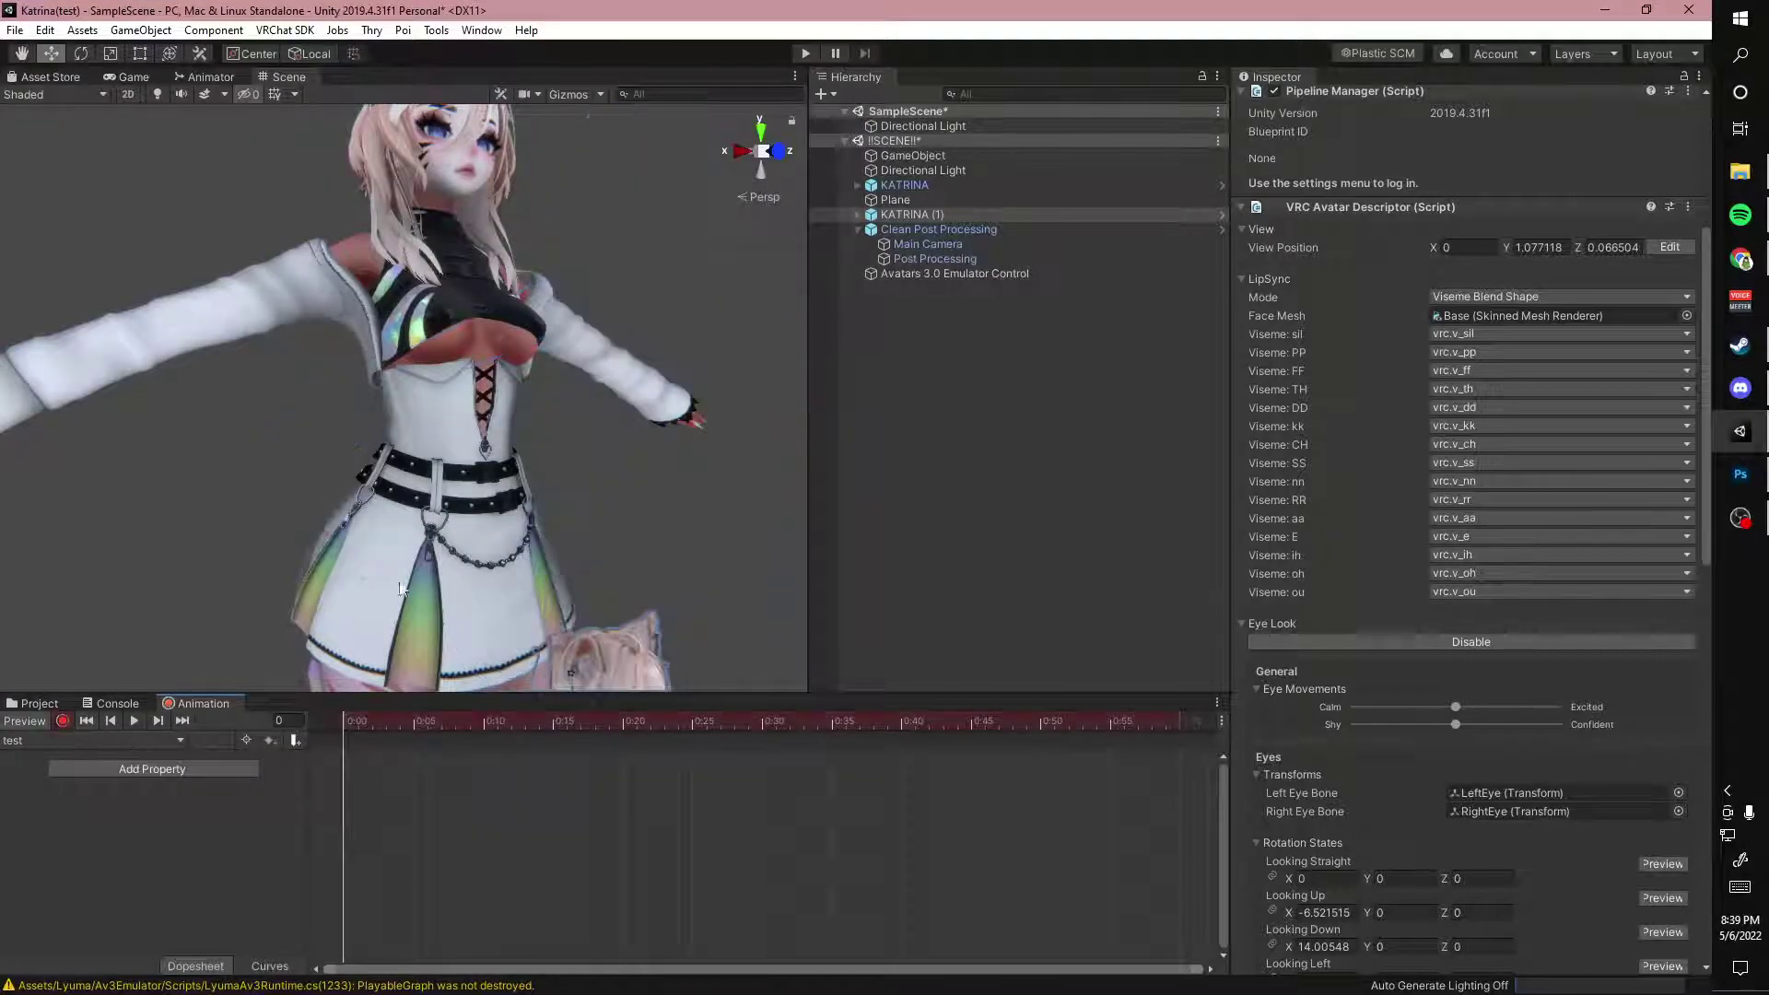
middle_click_drag(533, 529, 293, 108)
middle_click_drag(451, 583, 449, 531)
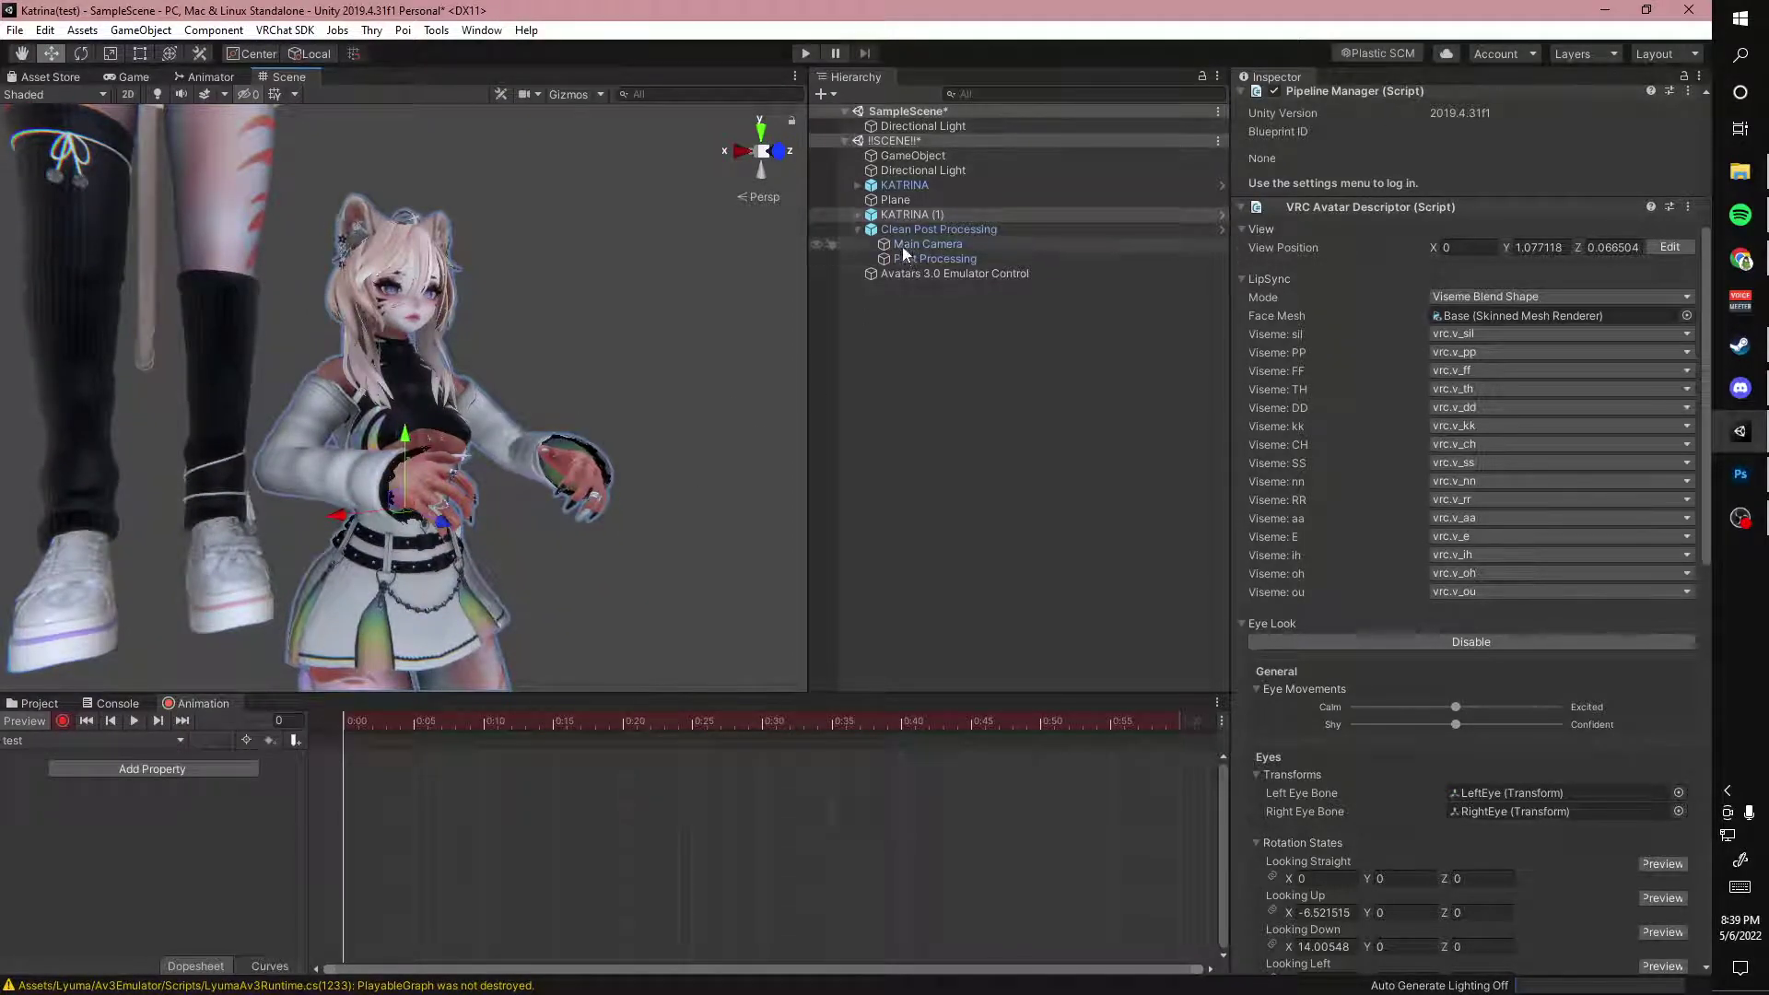
left_click(858, 215)
left_click(871, 230)
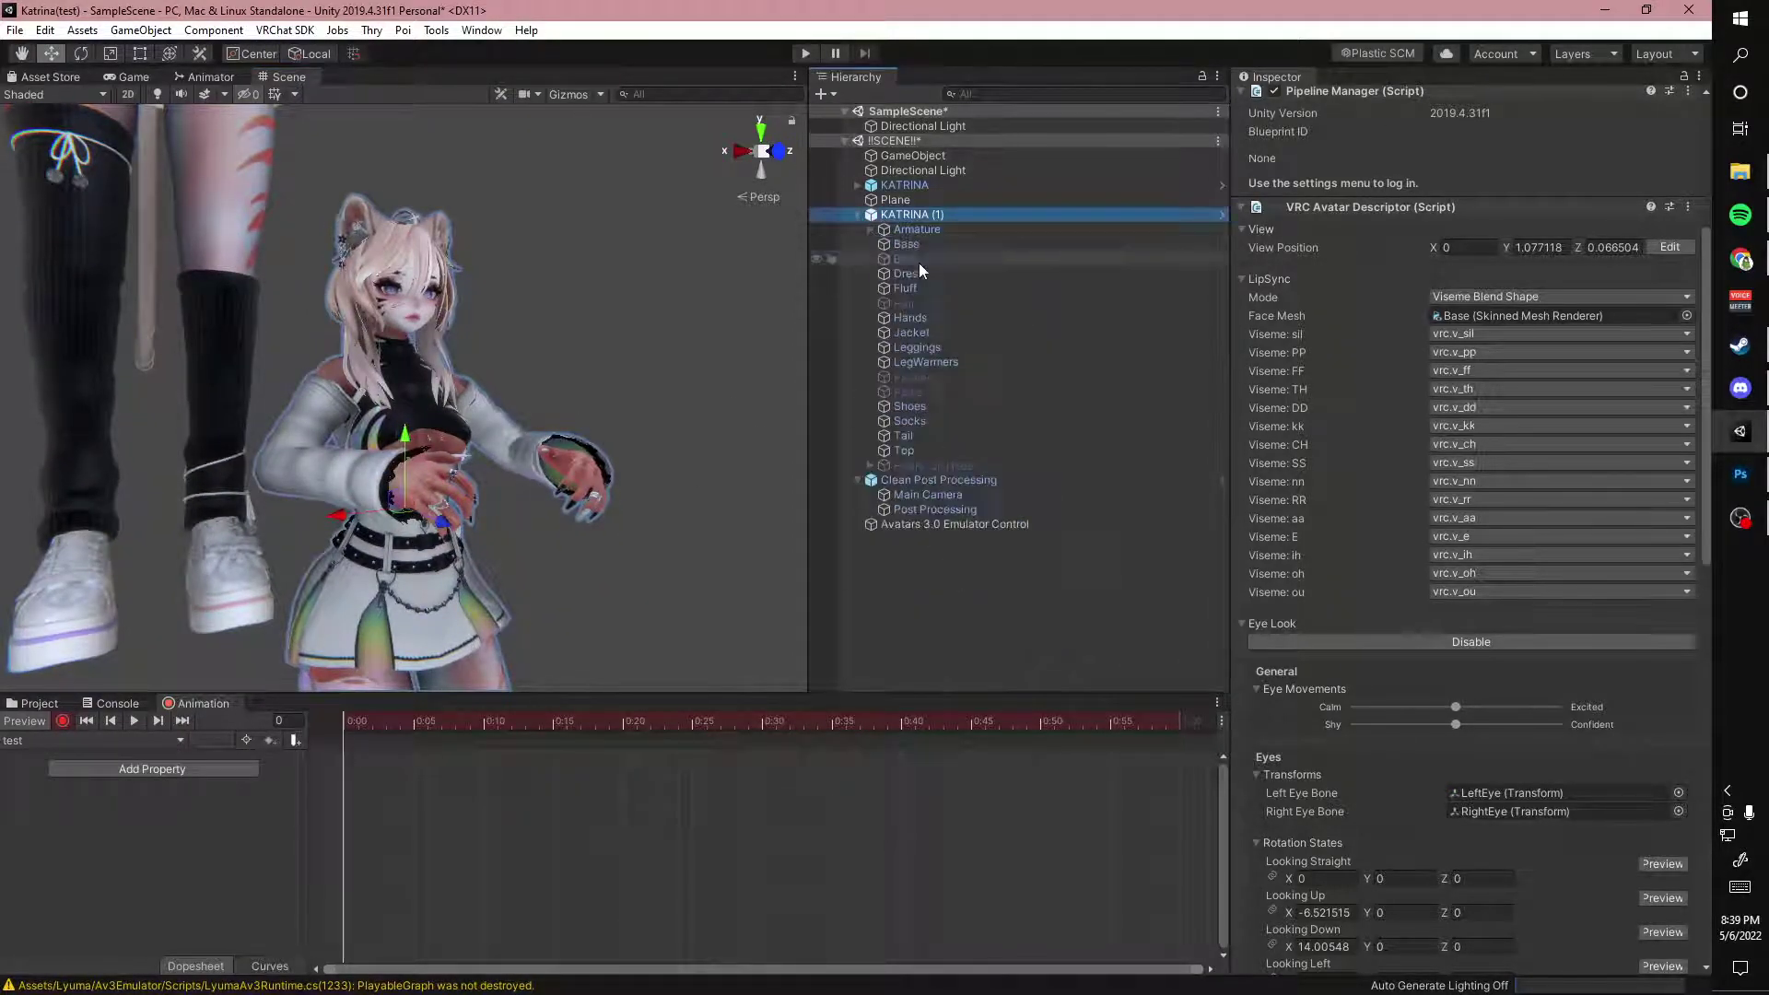
left_click(912, 244)
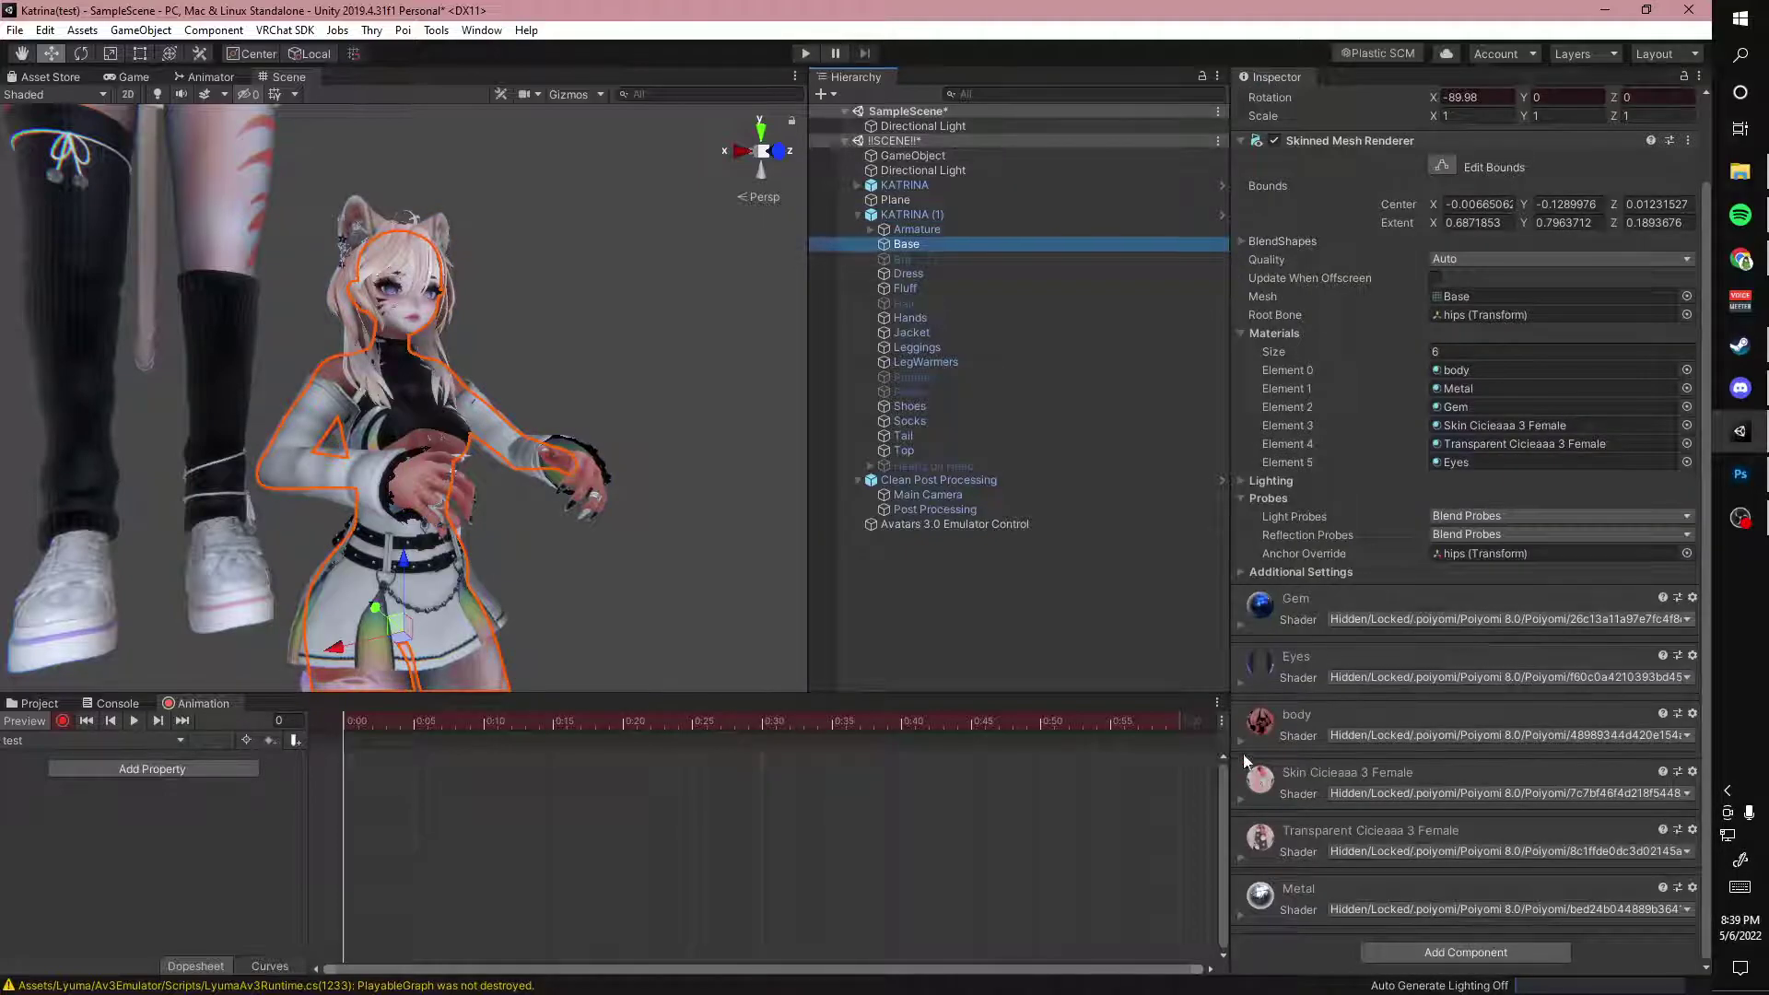
left_click(1241, 742)
scroll(1418, 684, "down", 10)
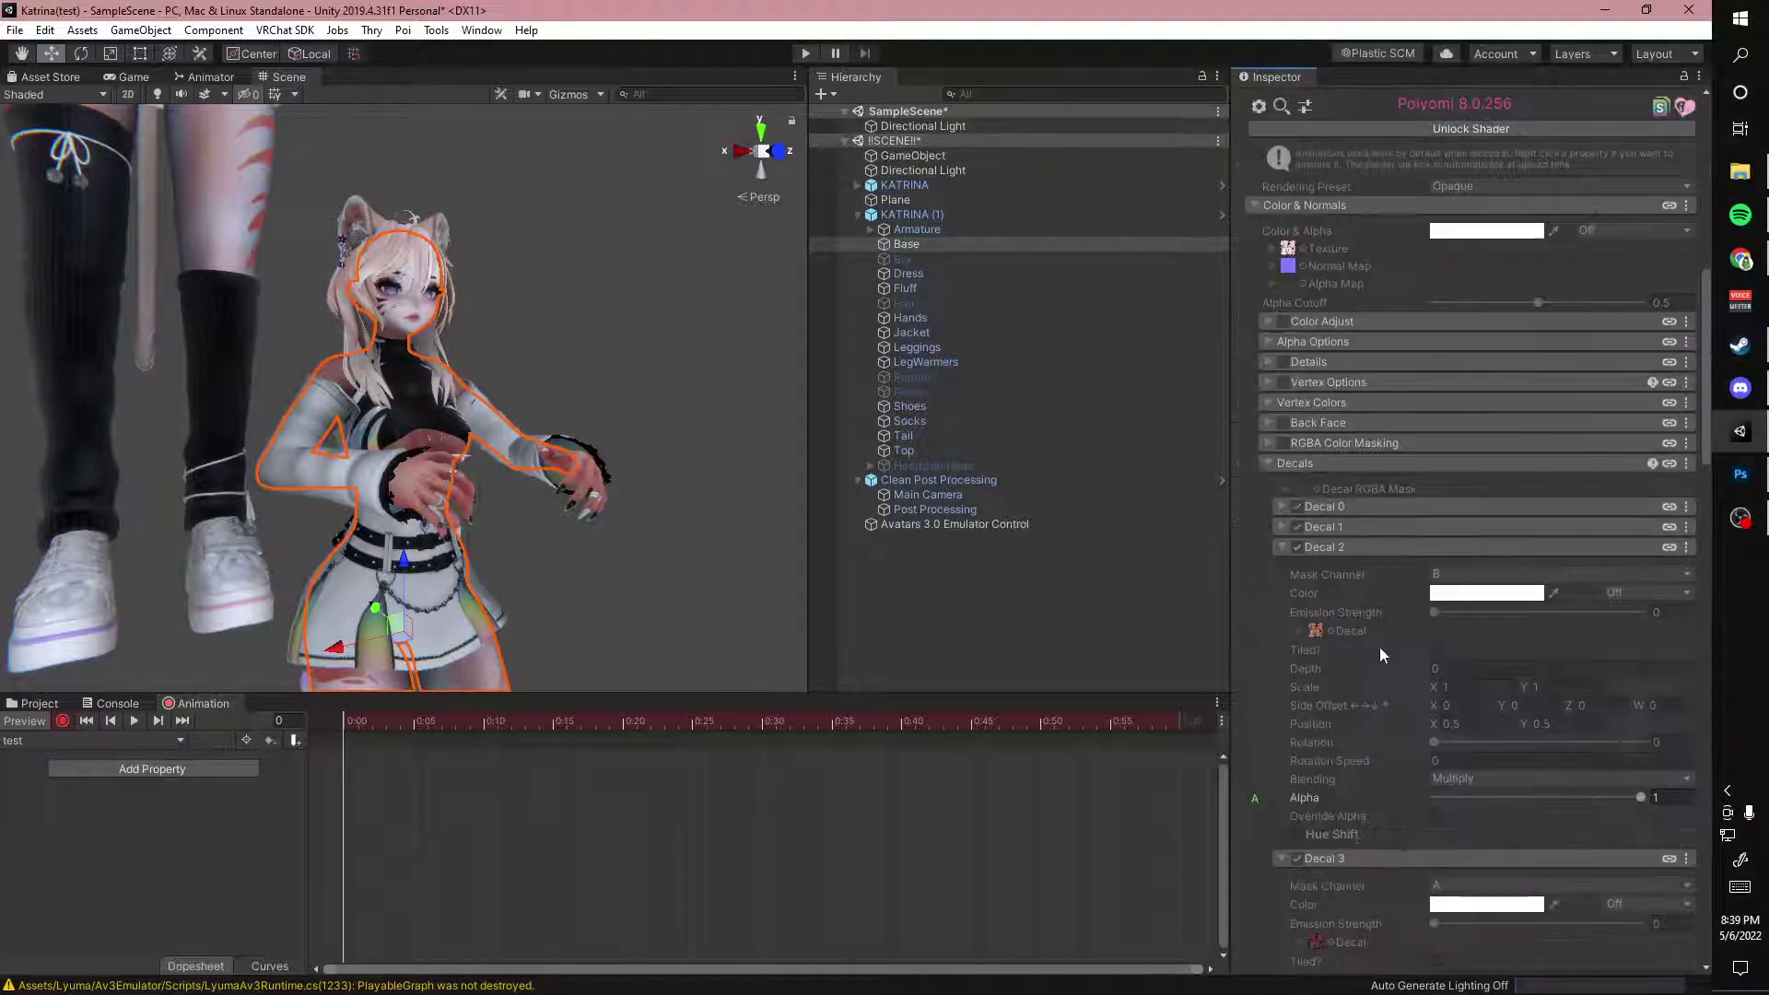
scroll(1380, 647, "down", 4)
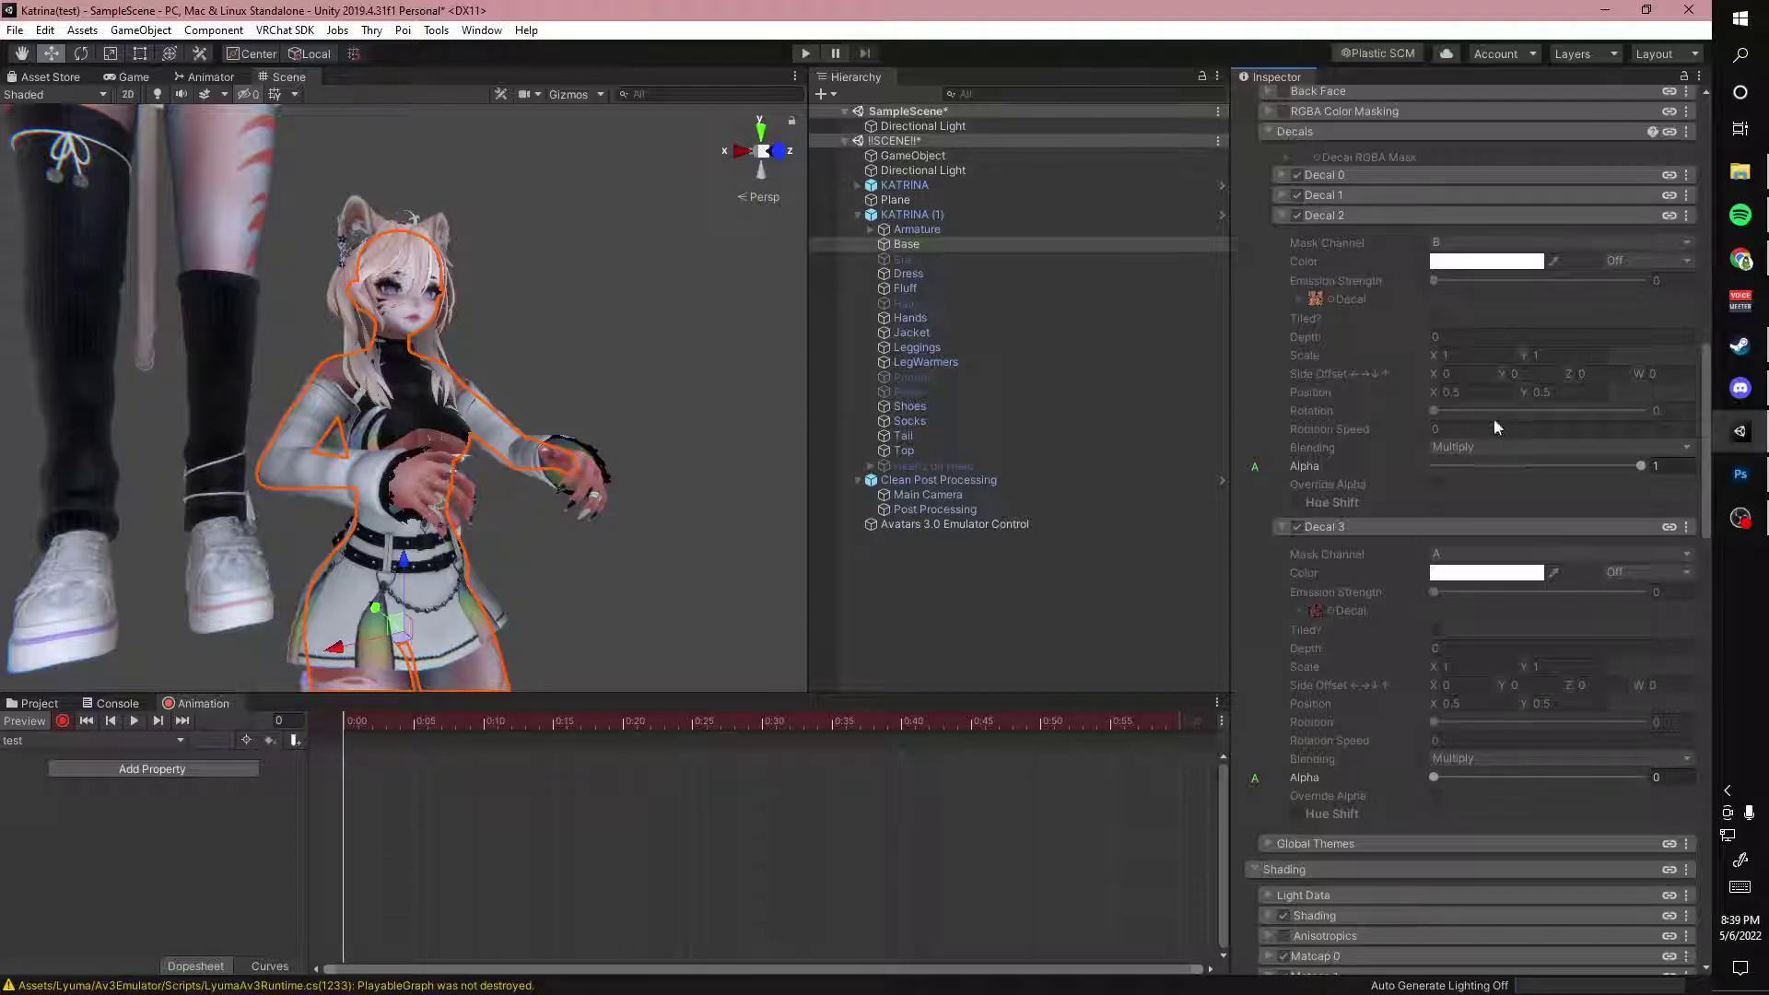
Keyframe Decal 2's alpha at 0 on frame 0 of the test clip
left_click_drag(1642, 472, 1414, 473)
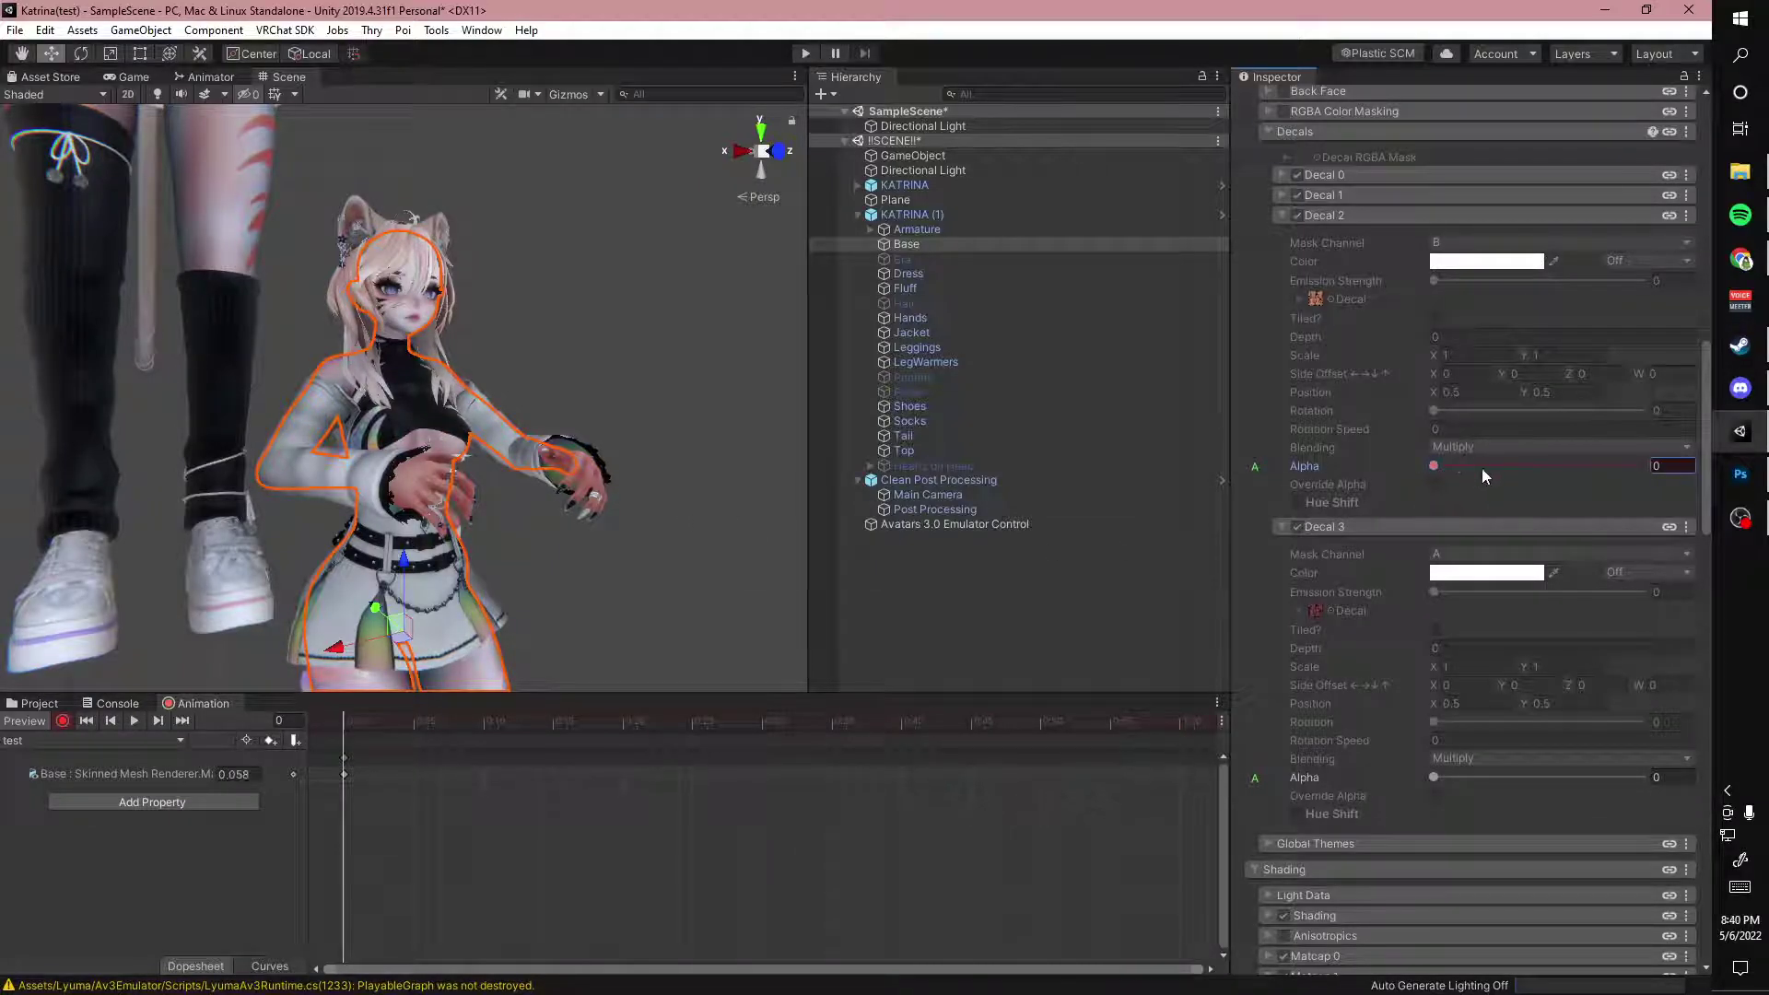
left_click_drag(1484, 475, 1389, 481)
middle_click_drag(600, 385, 735, 455)
right_click_drag(735, 455, 1200, 753, "alt")
middle_click_drag(424, 530, 436, 457)
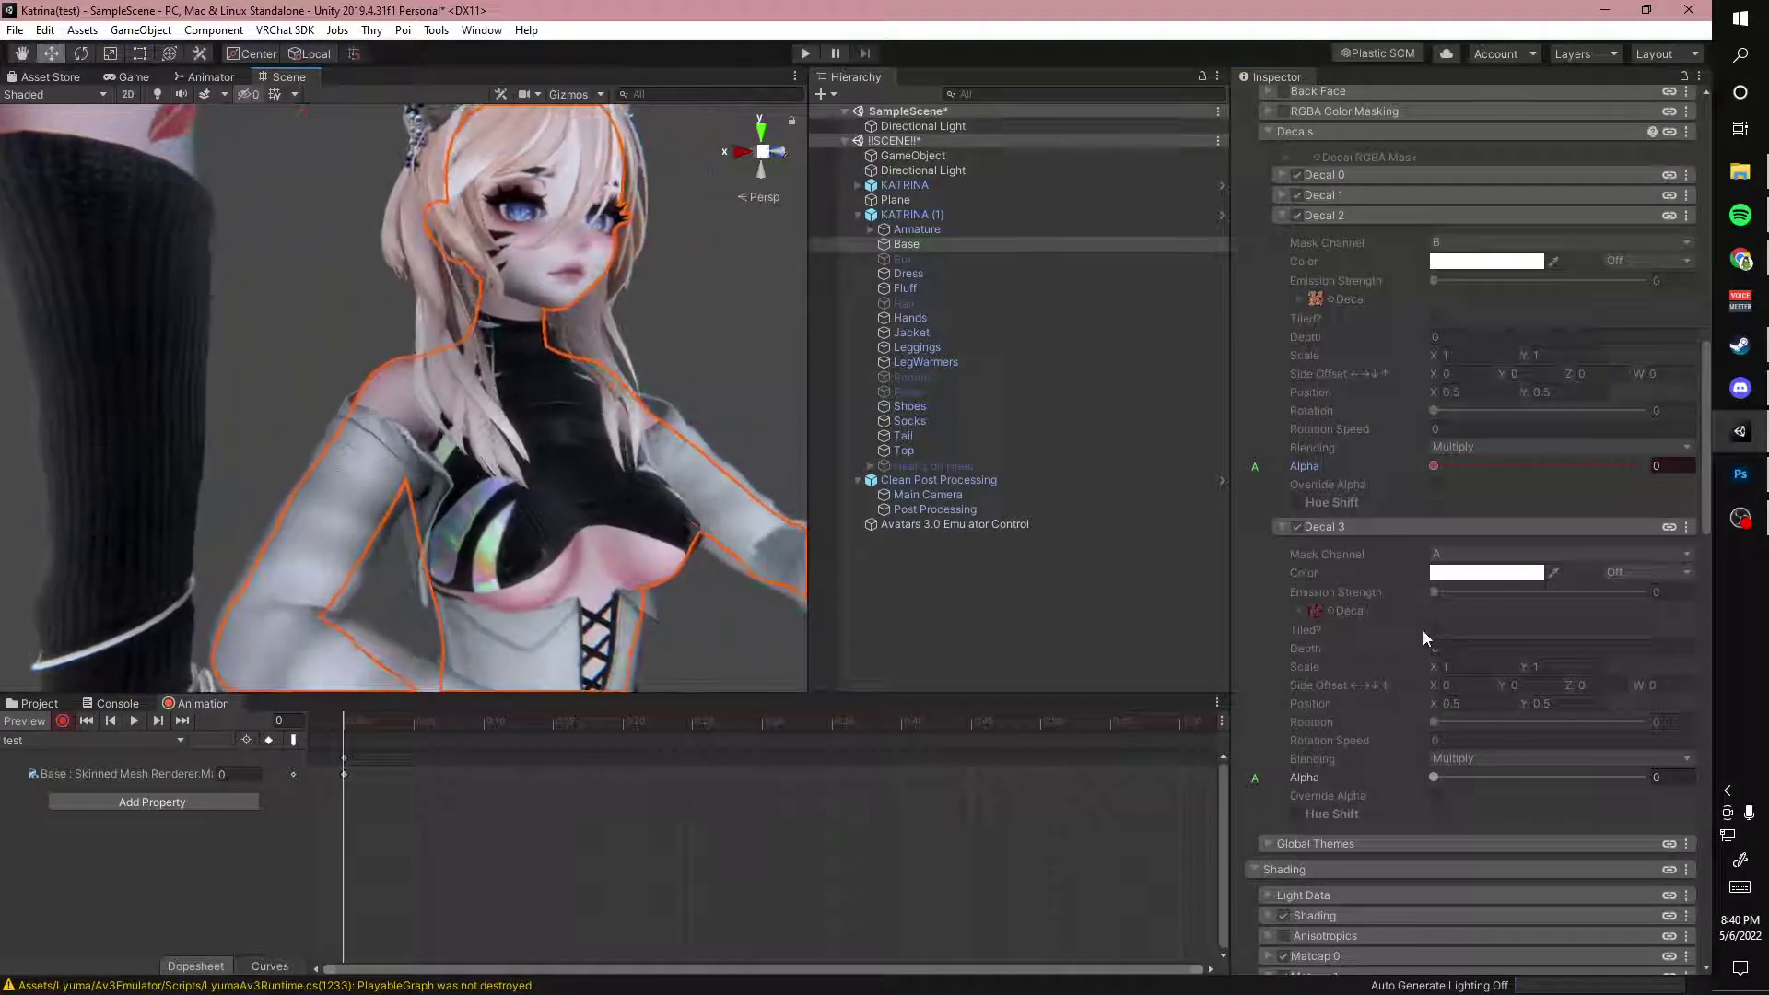
Keyframe Decal 3's alpha at 0 on frame 0 and check the avatar's skin
left_click_drag(1434, 777, 1377, 777)
left_click_drag(442, 400, 368, 418, "alt")
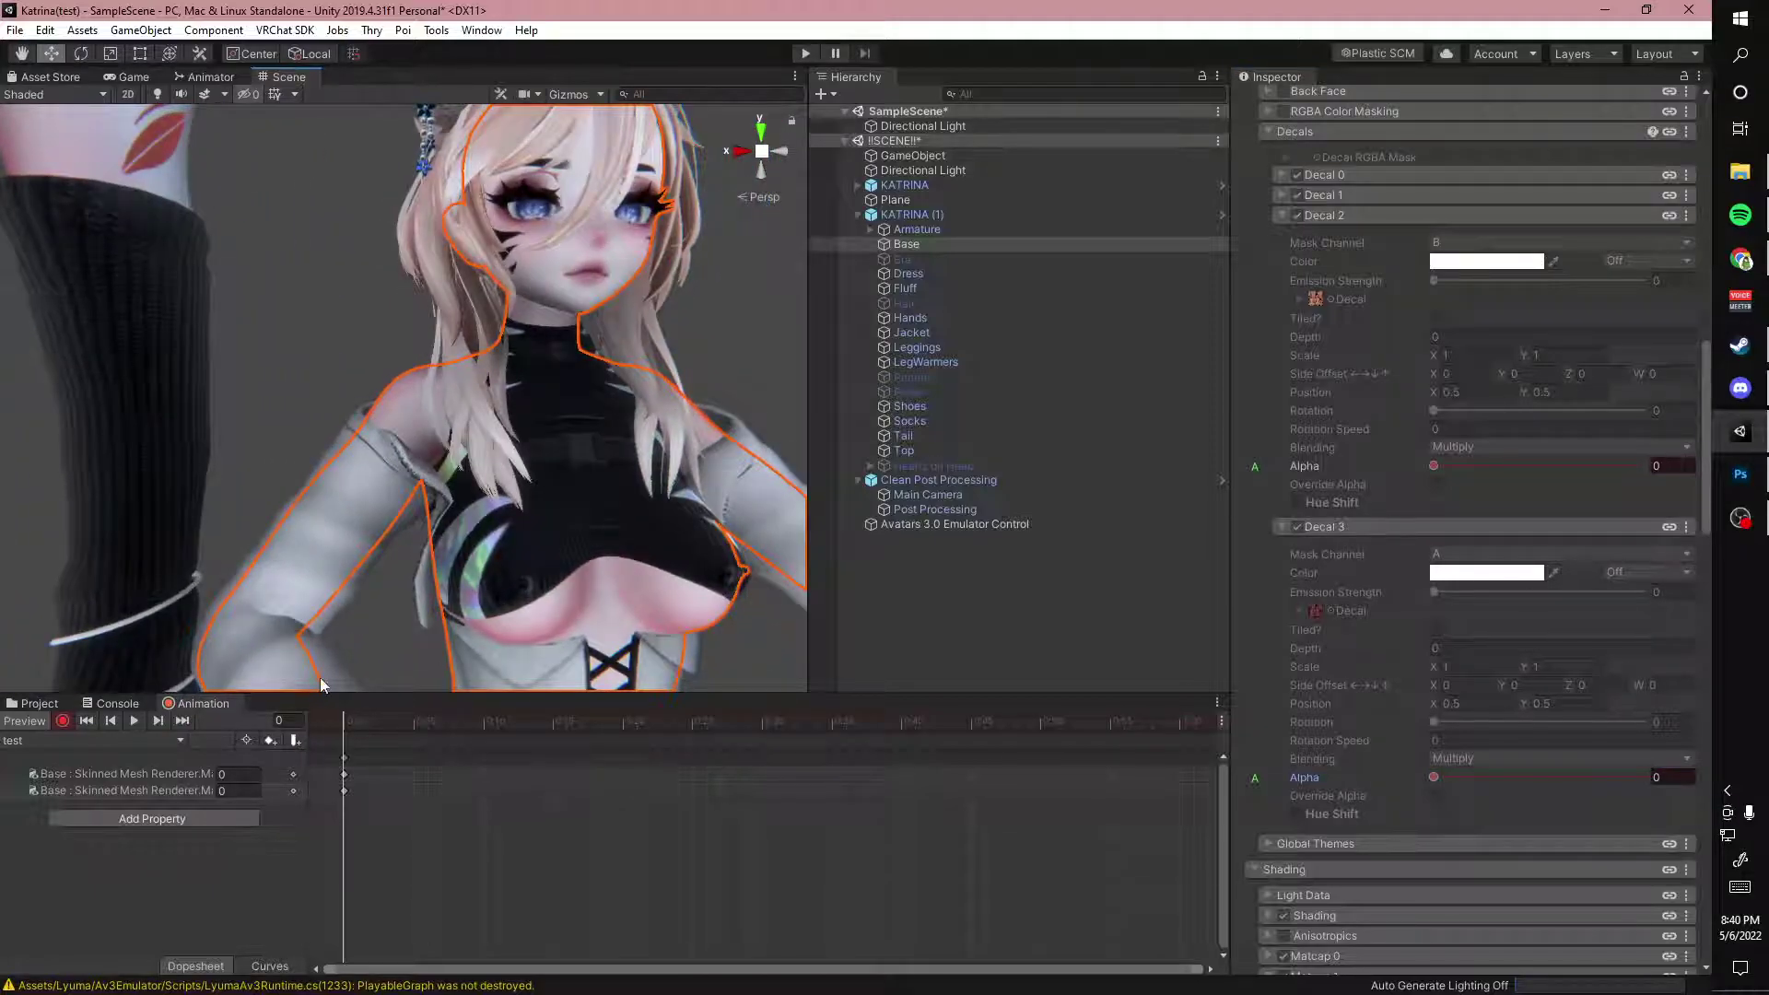
left_click_drag(561, 407, 623, 419, "alt")
middle_click_drag(599, 355, 574, 276)
scroll(572, 276, "down", 5)
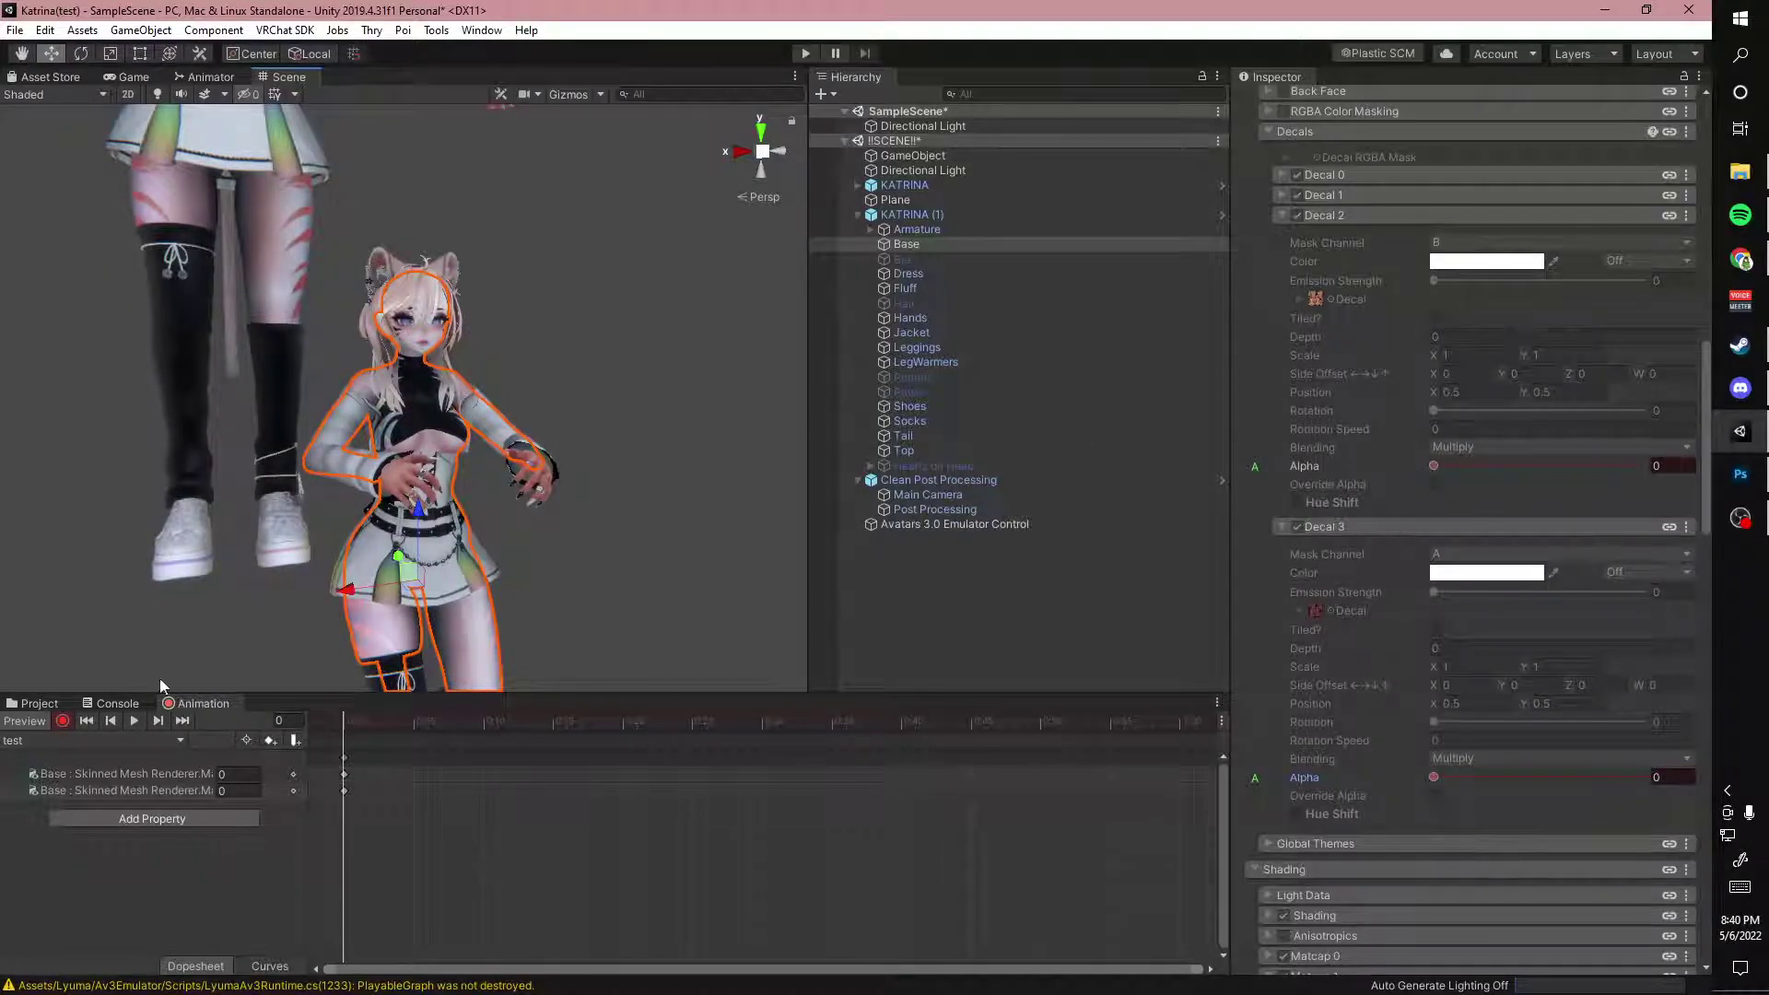
Stop recording and copy both alpha keyframes to frame 1 of the test clip
left_click(63, 722)
left_click(343, 755)
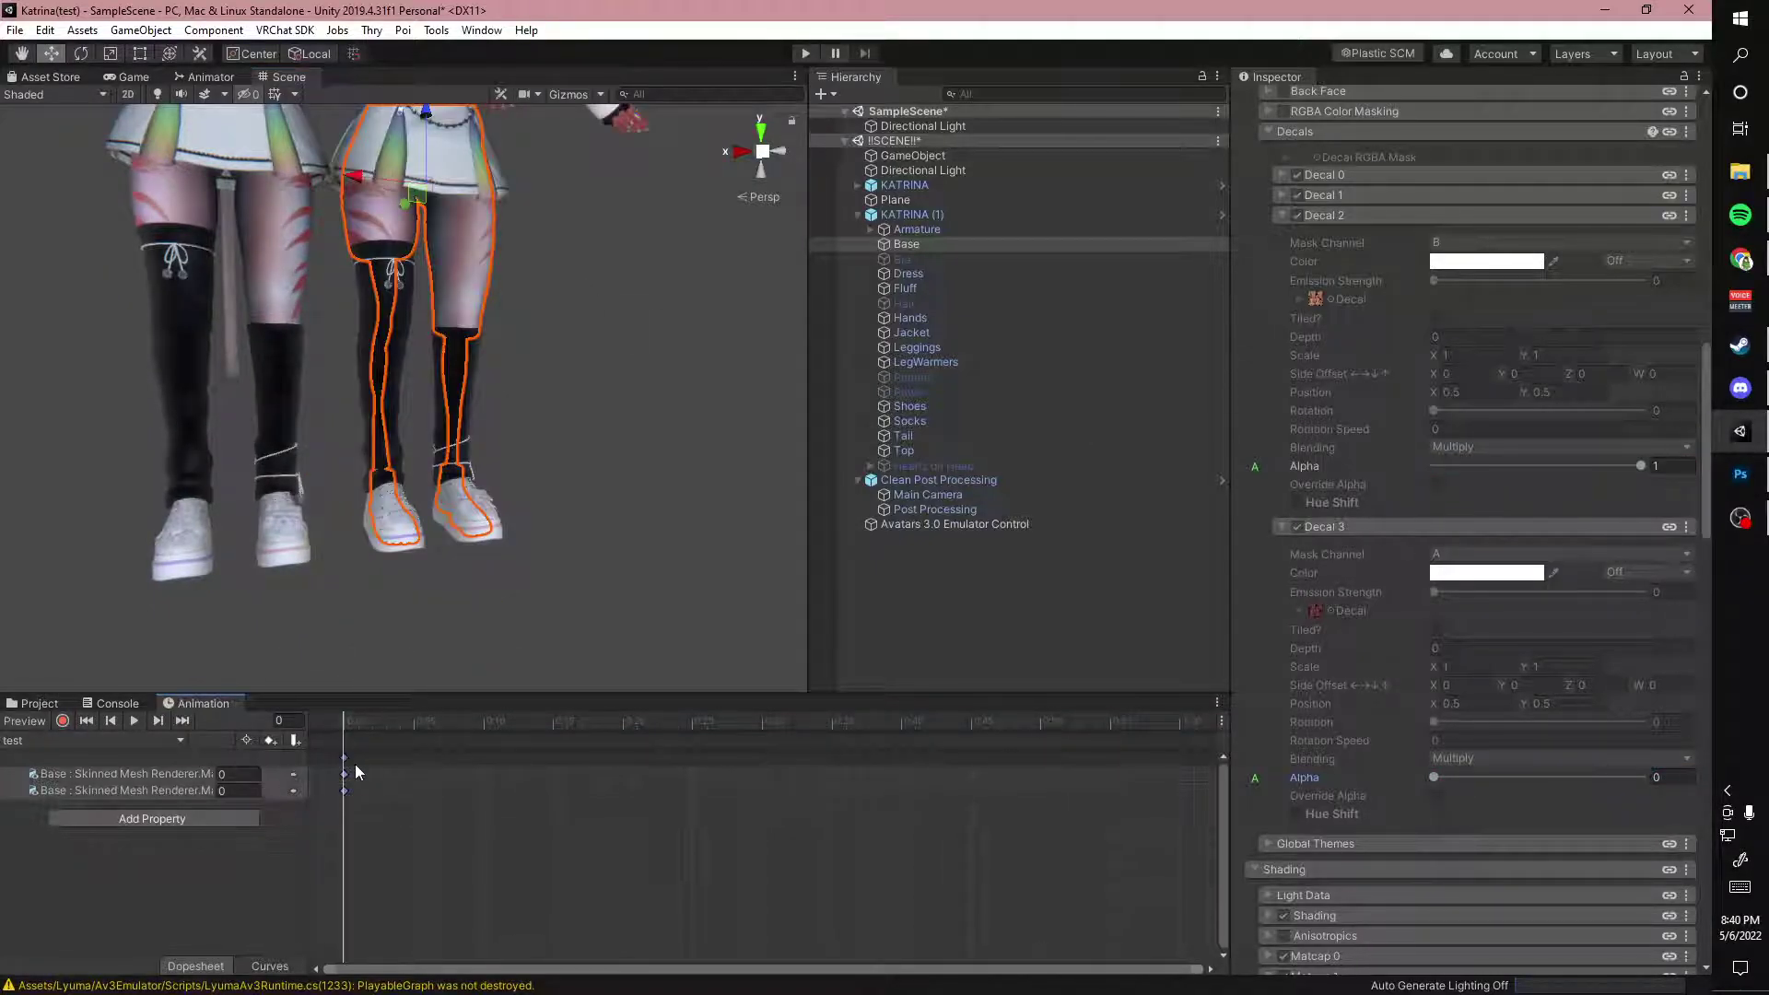
left_click(356, 723)
Create a new animation clip named tan for KATRINA (1)
left_click(69, 740)
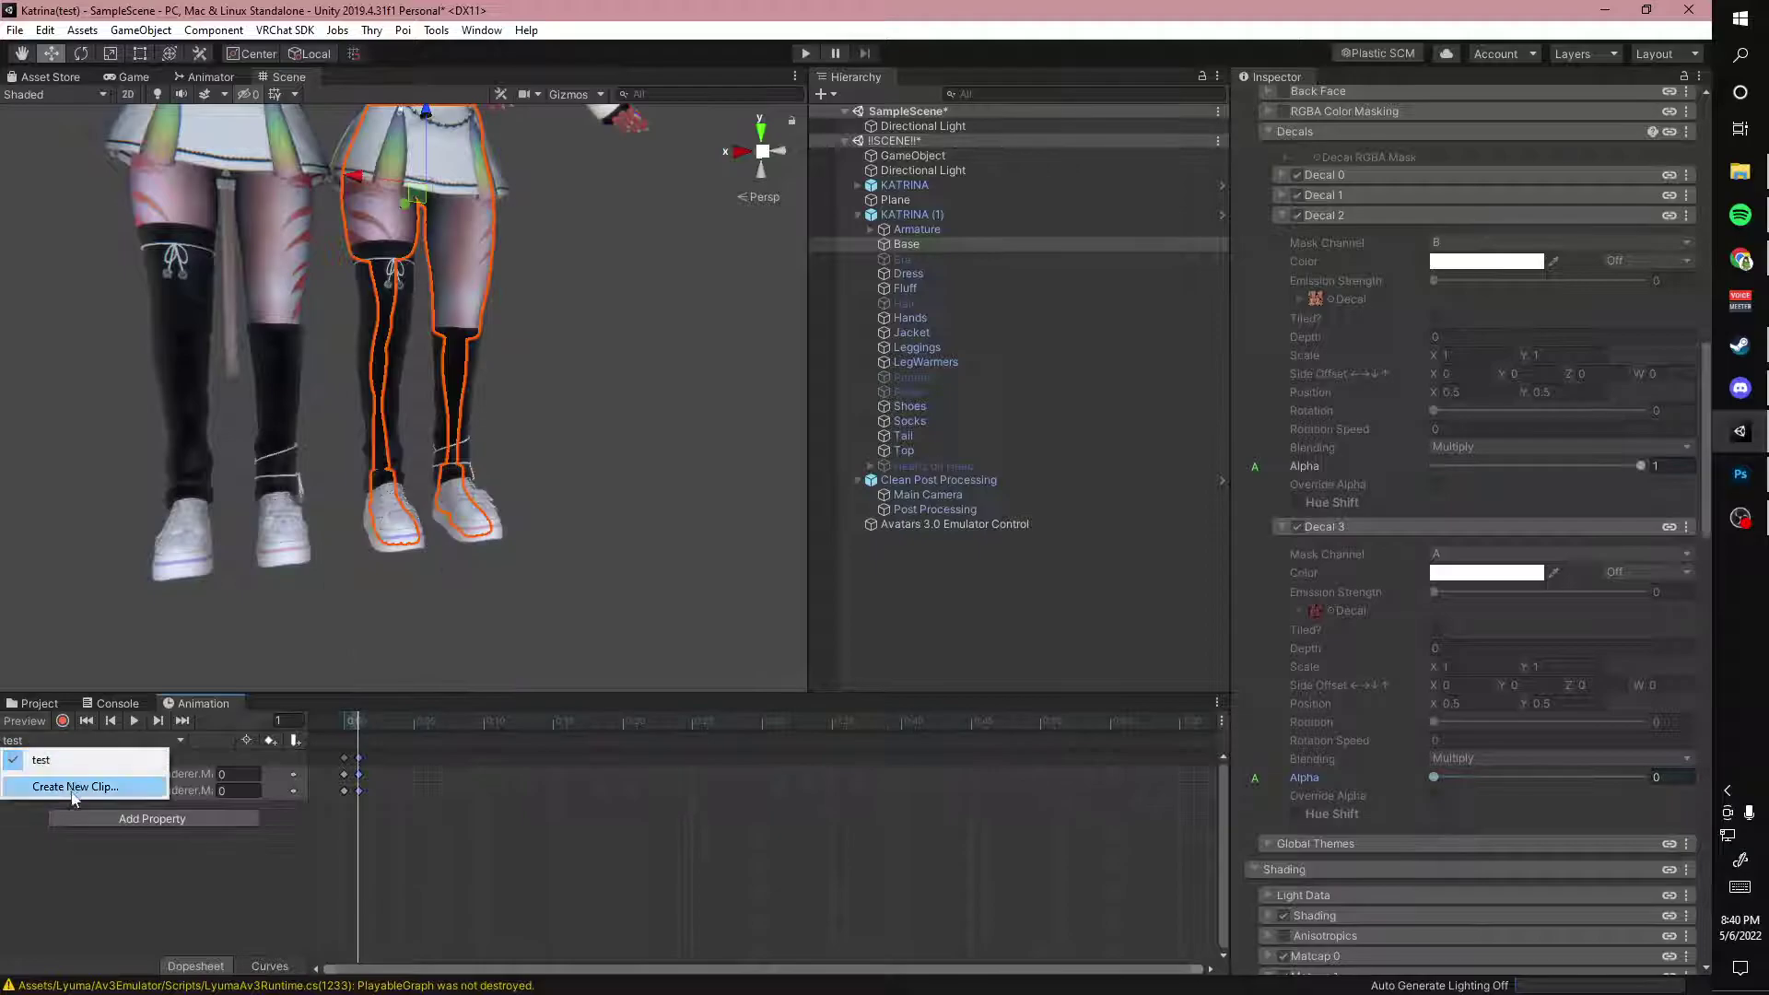
left_click(75, 787)
type("tan")
key("Return")
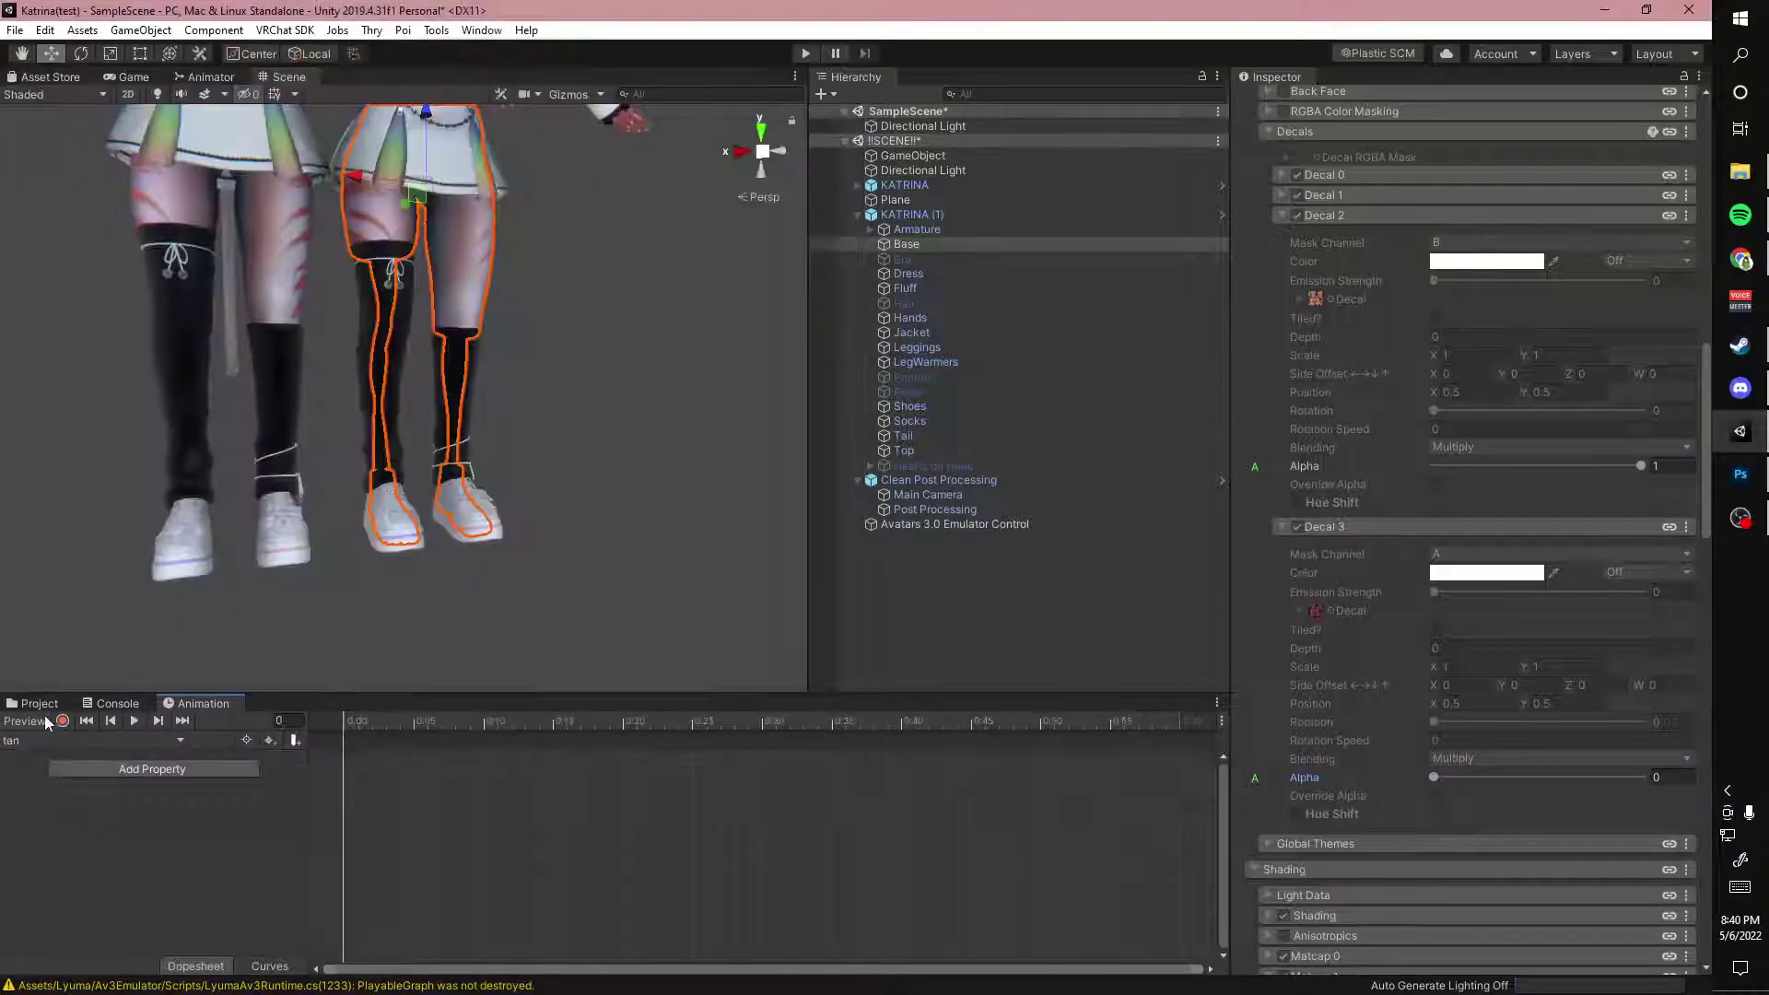
Record a keyframe of Decal 2's alpha at 1 in the tan clip, check the skin, and stop recording
left_click(62, 721)
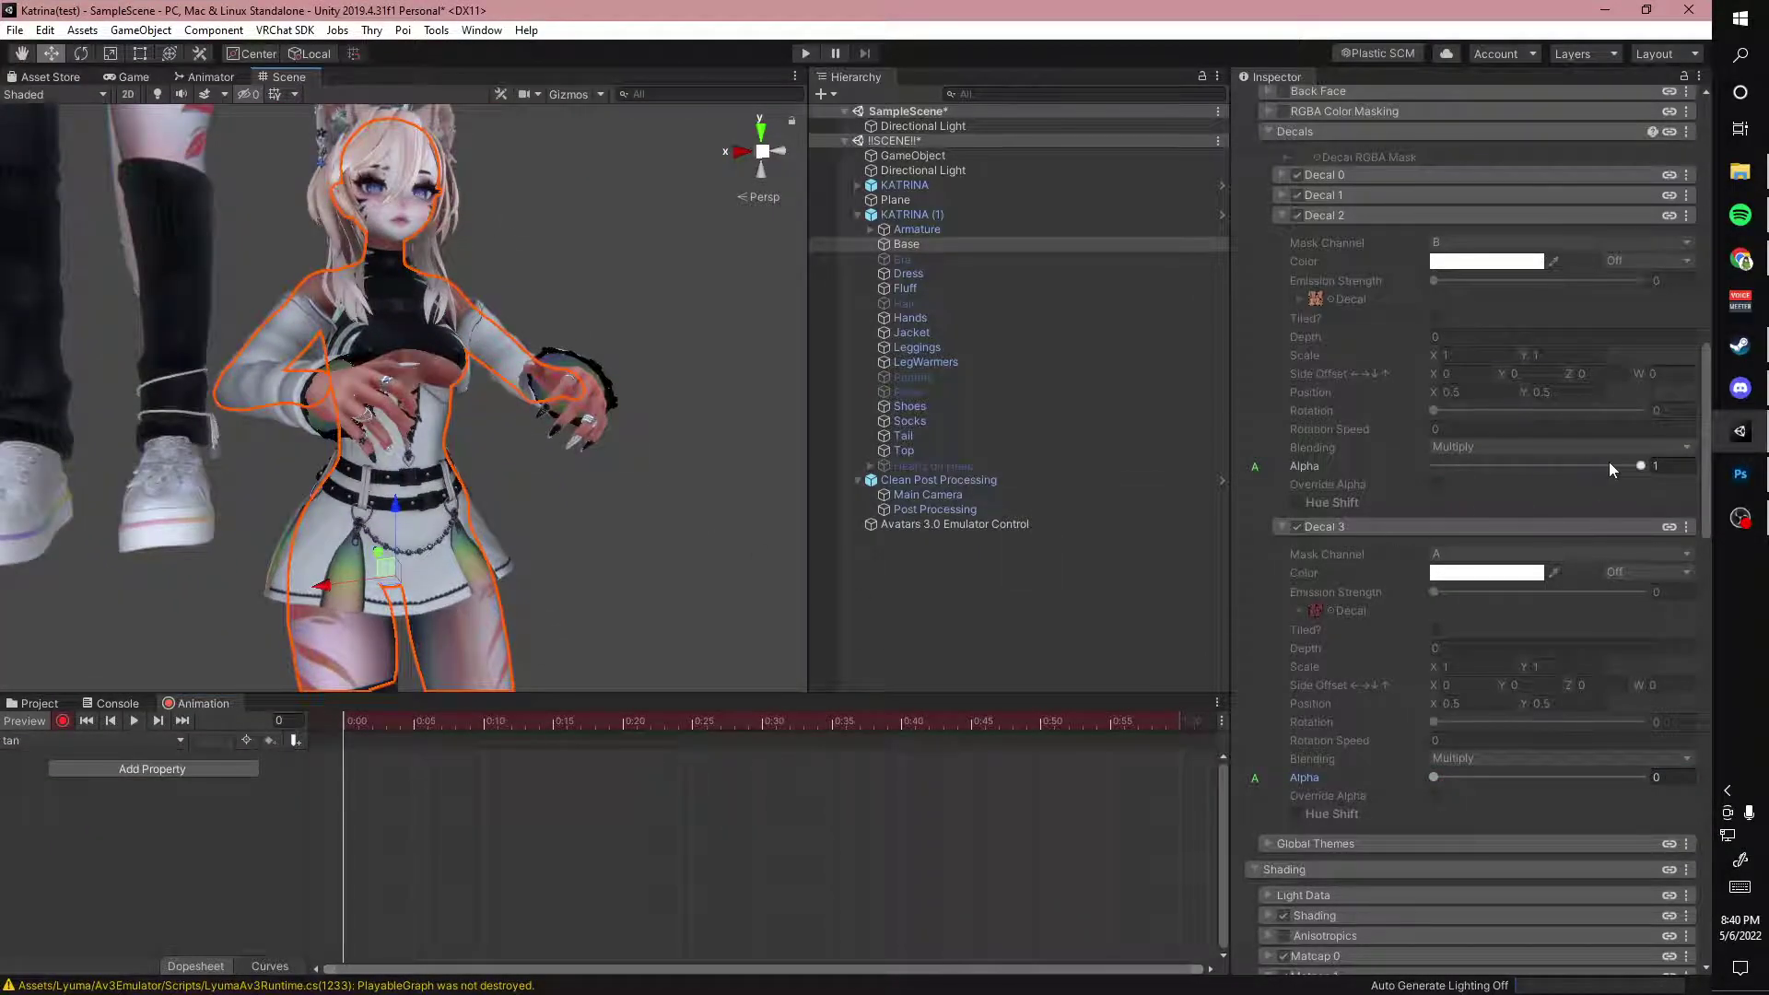
left_click_drag(1609, 467, 1677, 472)
middle_click_drag(613, 468, 627, 529)
scroll(666, 341, "up", 3)
scroll(665, 341, "down", 3)
left_click(643, 353)
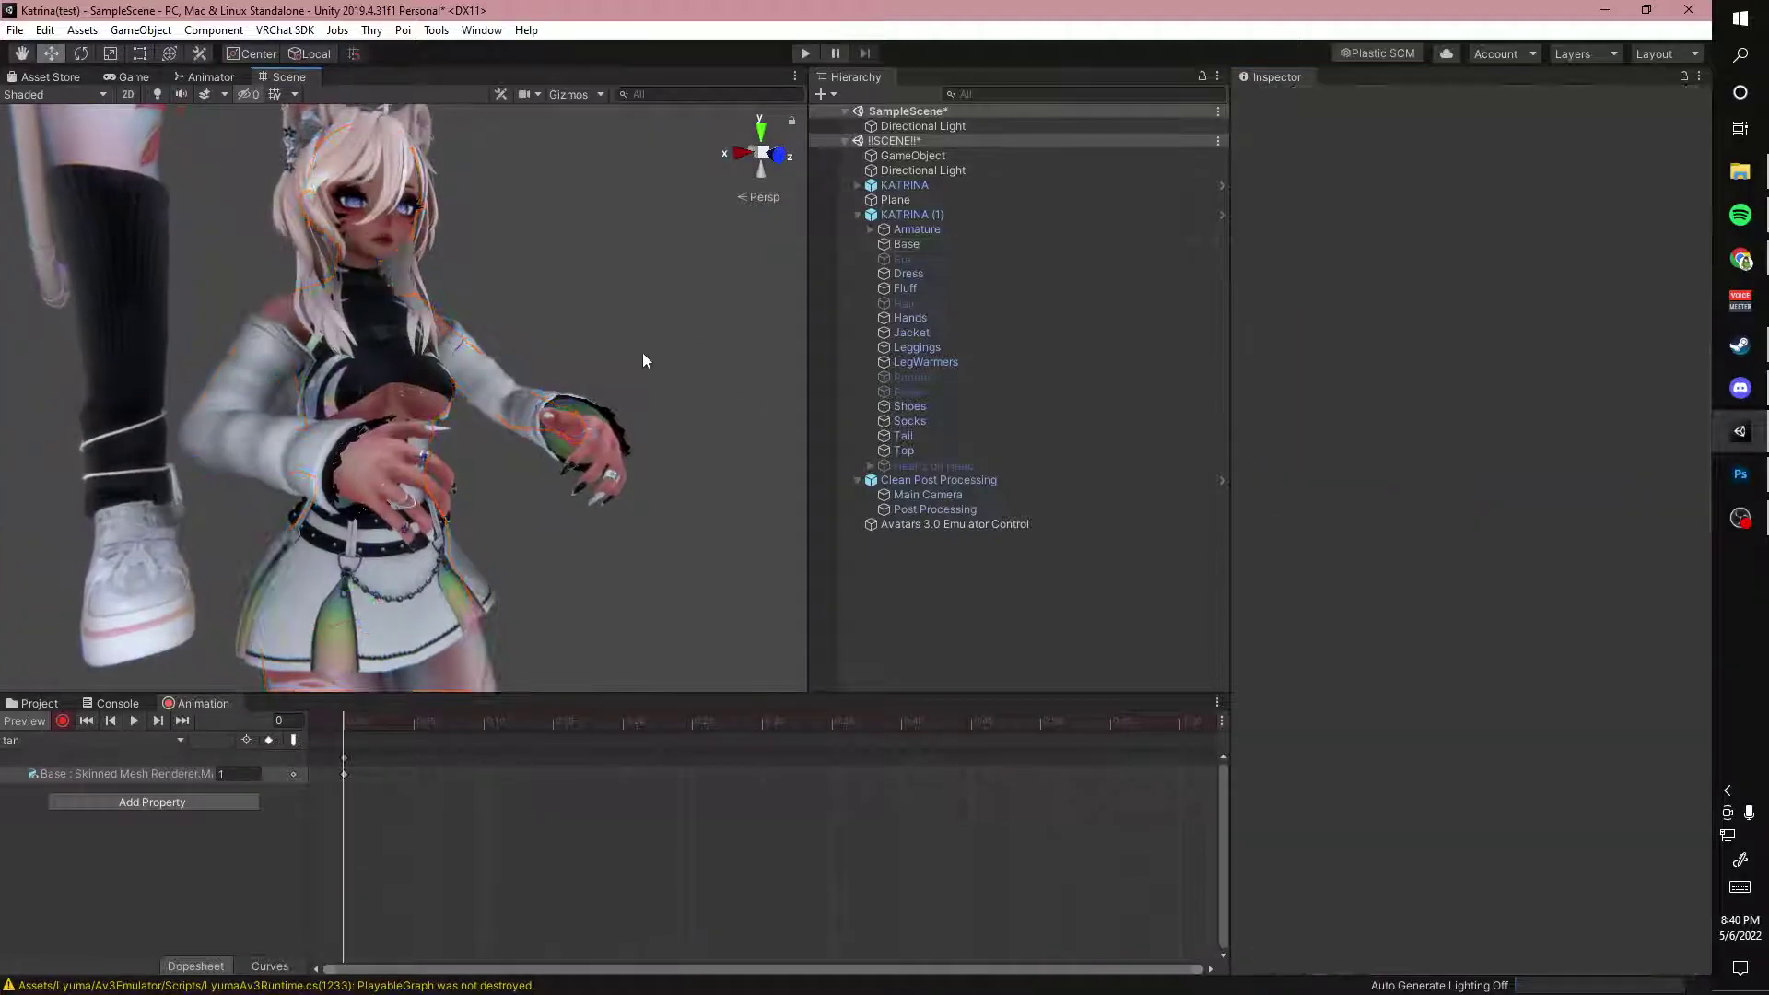
right_click_drag(644, 359, 592, 363)
middle_click_drag(592, 364, 577, 423)
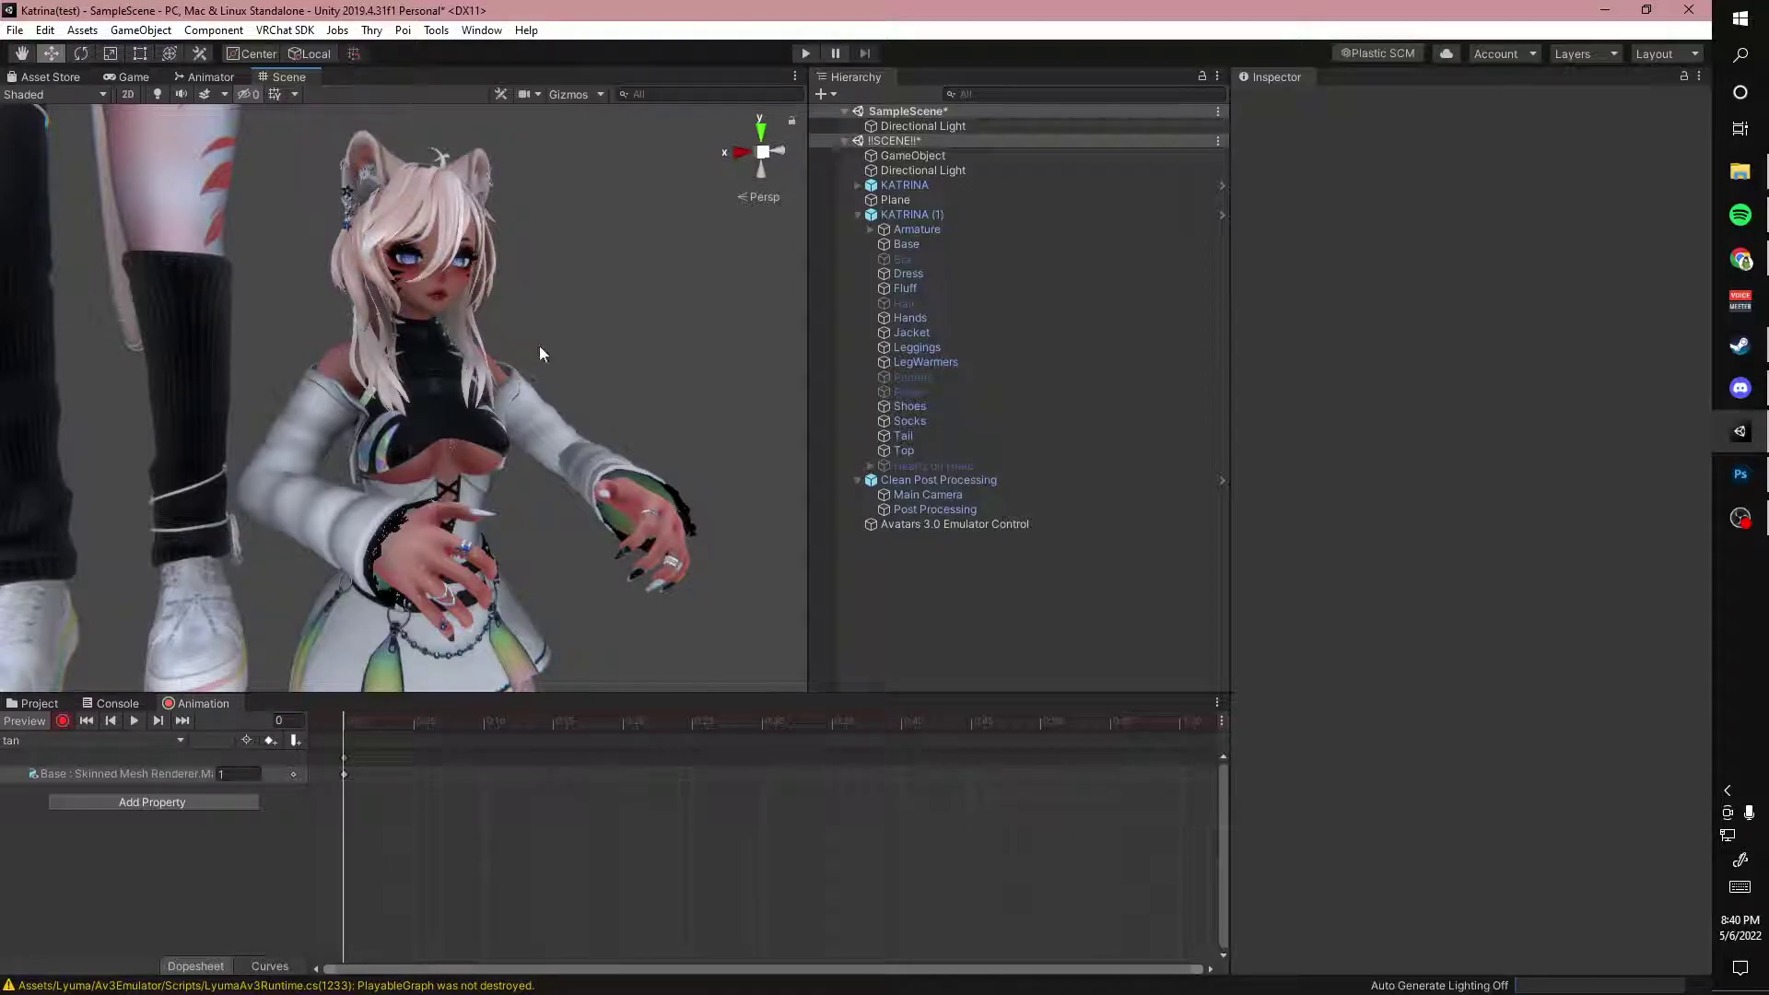
left_click(63, 722)
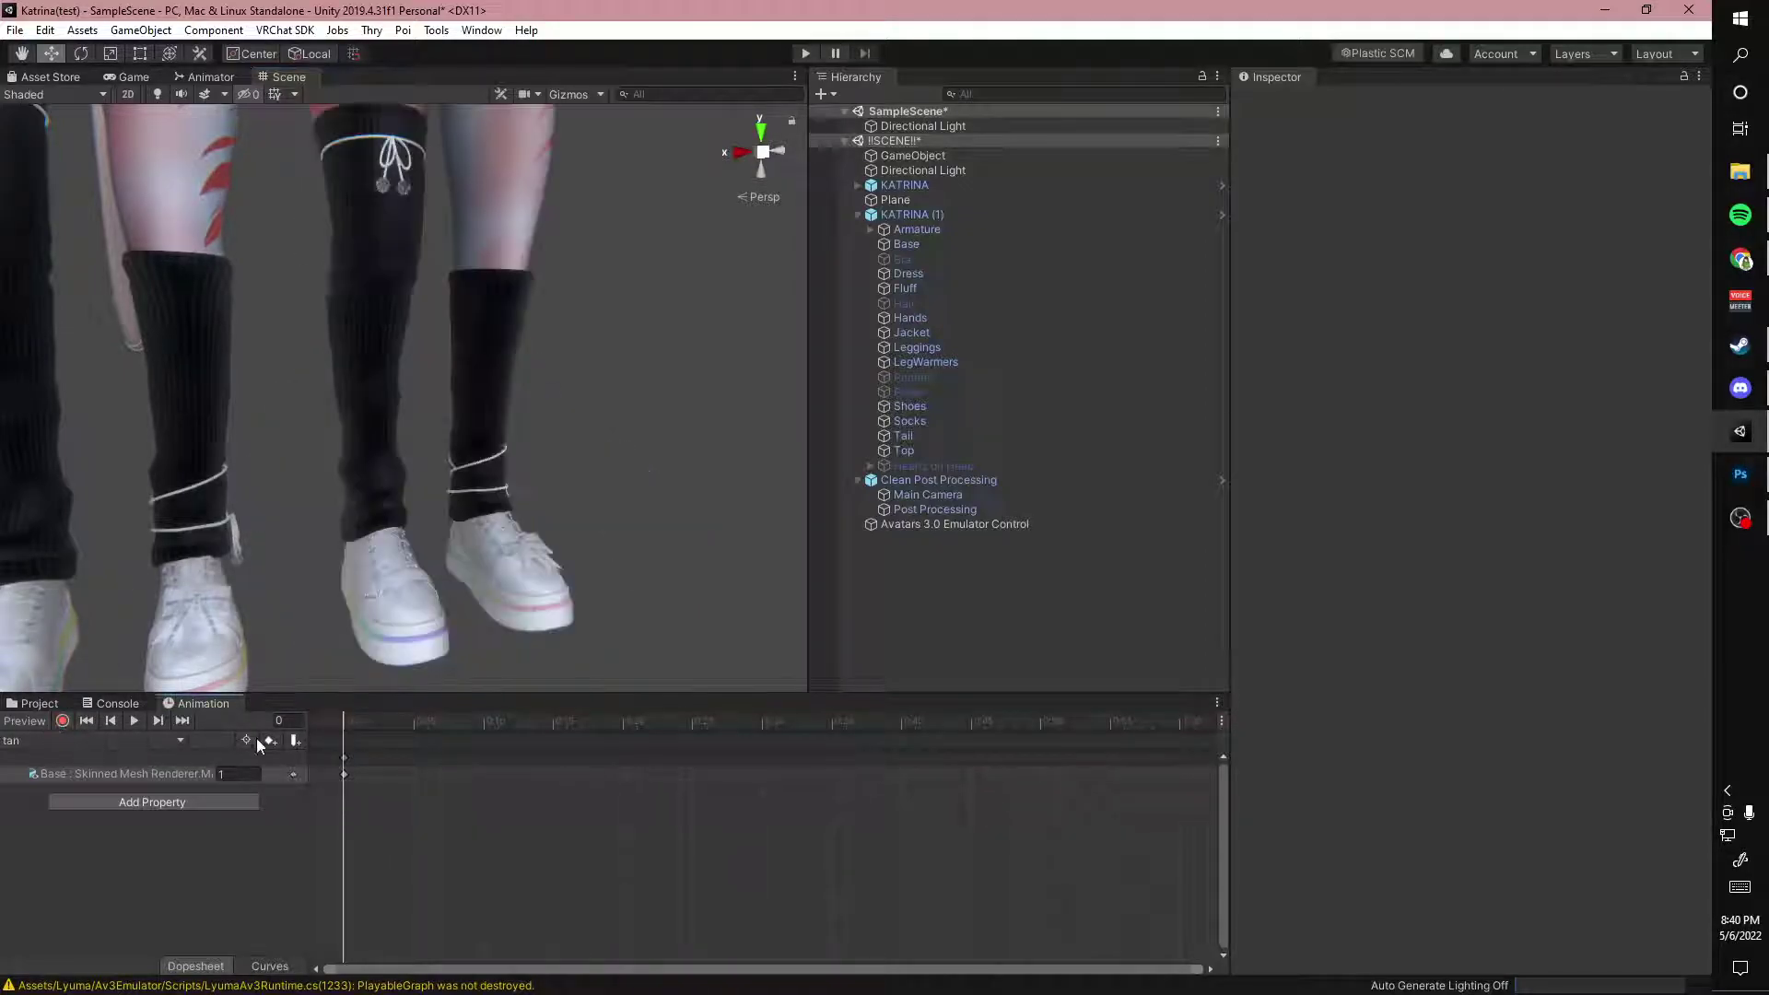
Copy the Decal 2 alpha keyframe to frame 1 of the tan clip
left_click(344, 758)
left_click(357, 722)
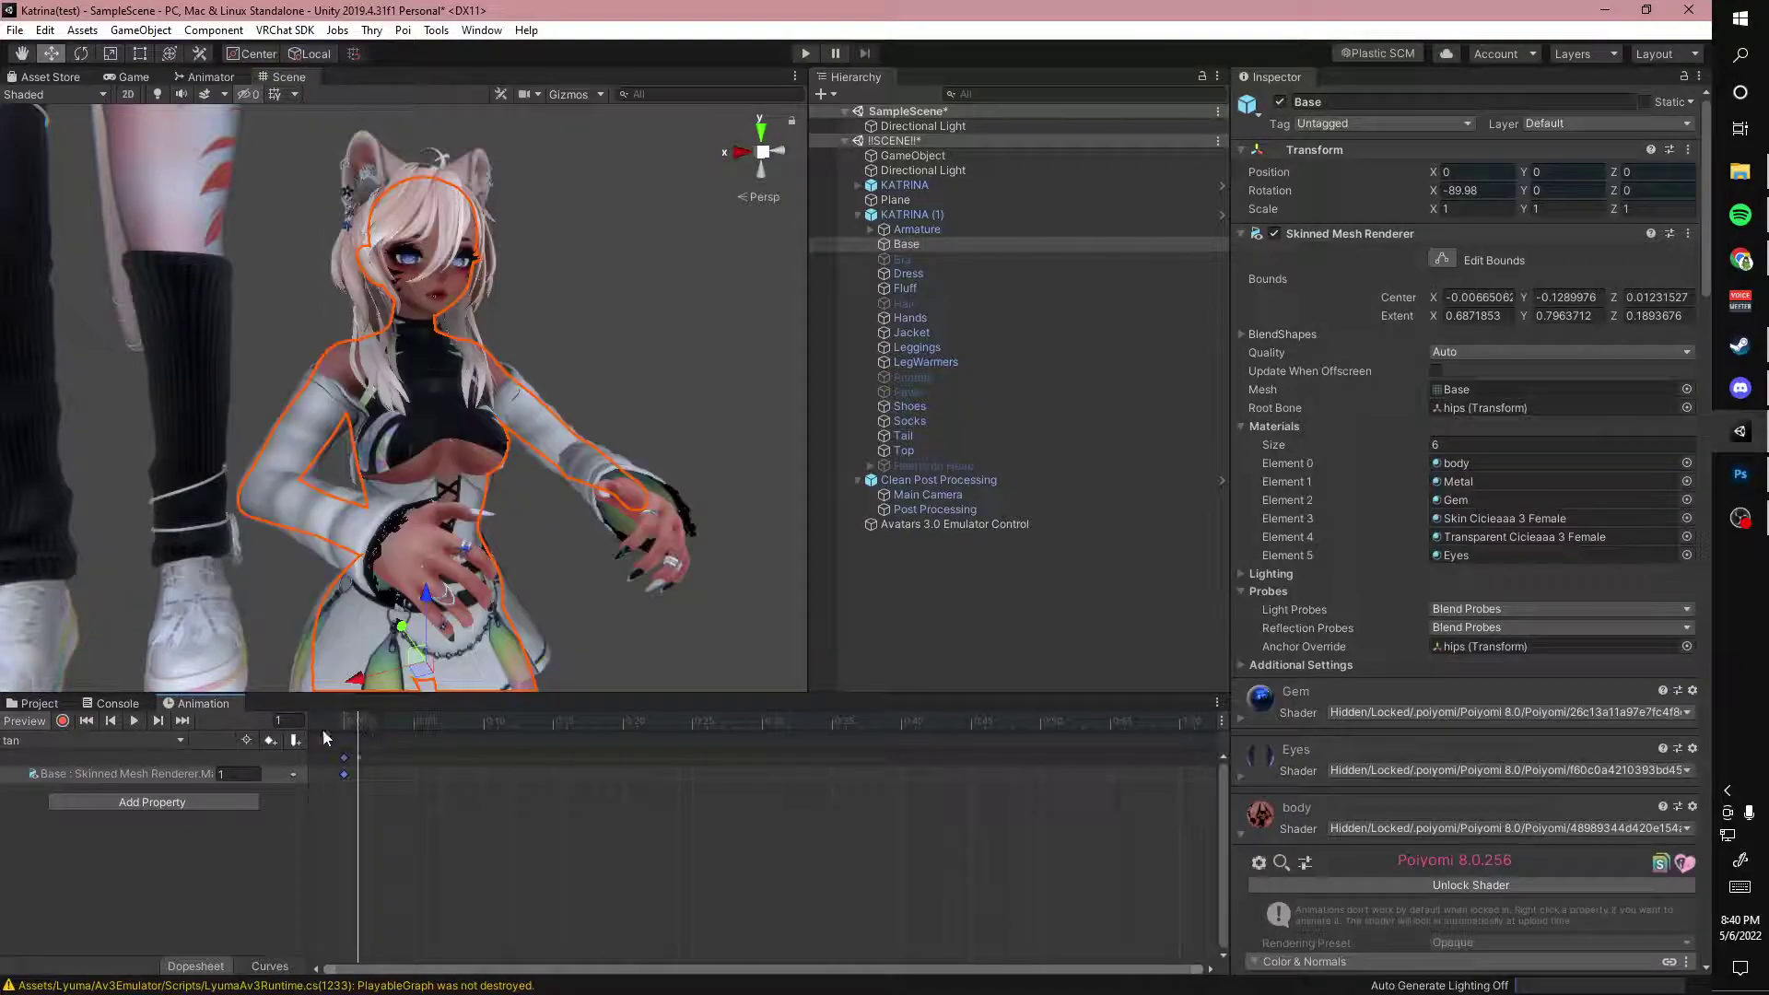
left_click(27, 723)
left_click(37, 741)
left_click(92, 898)
Record a keyframe of Decal 3's alpha at 0 on frame 1 of the tan clip and stop recording
left_click(62, 720)
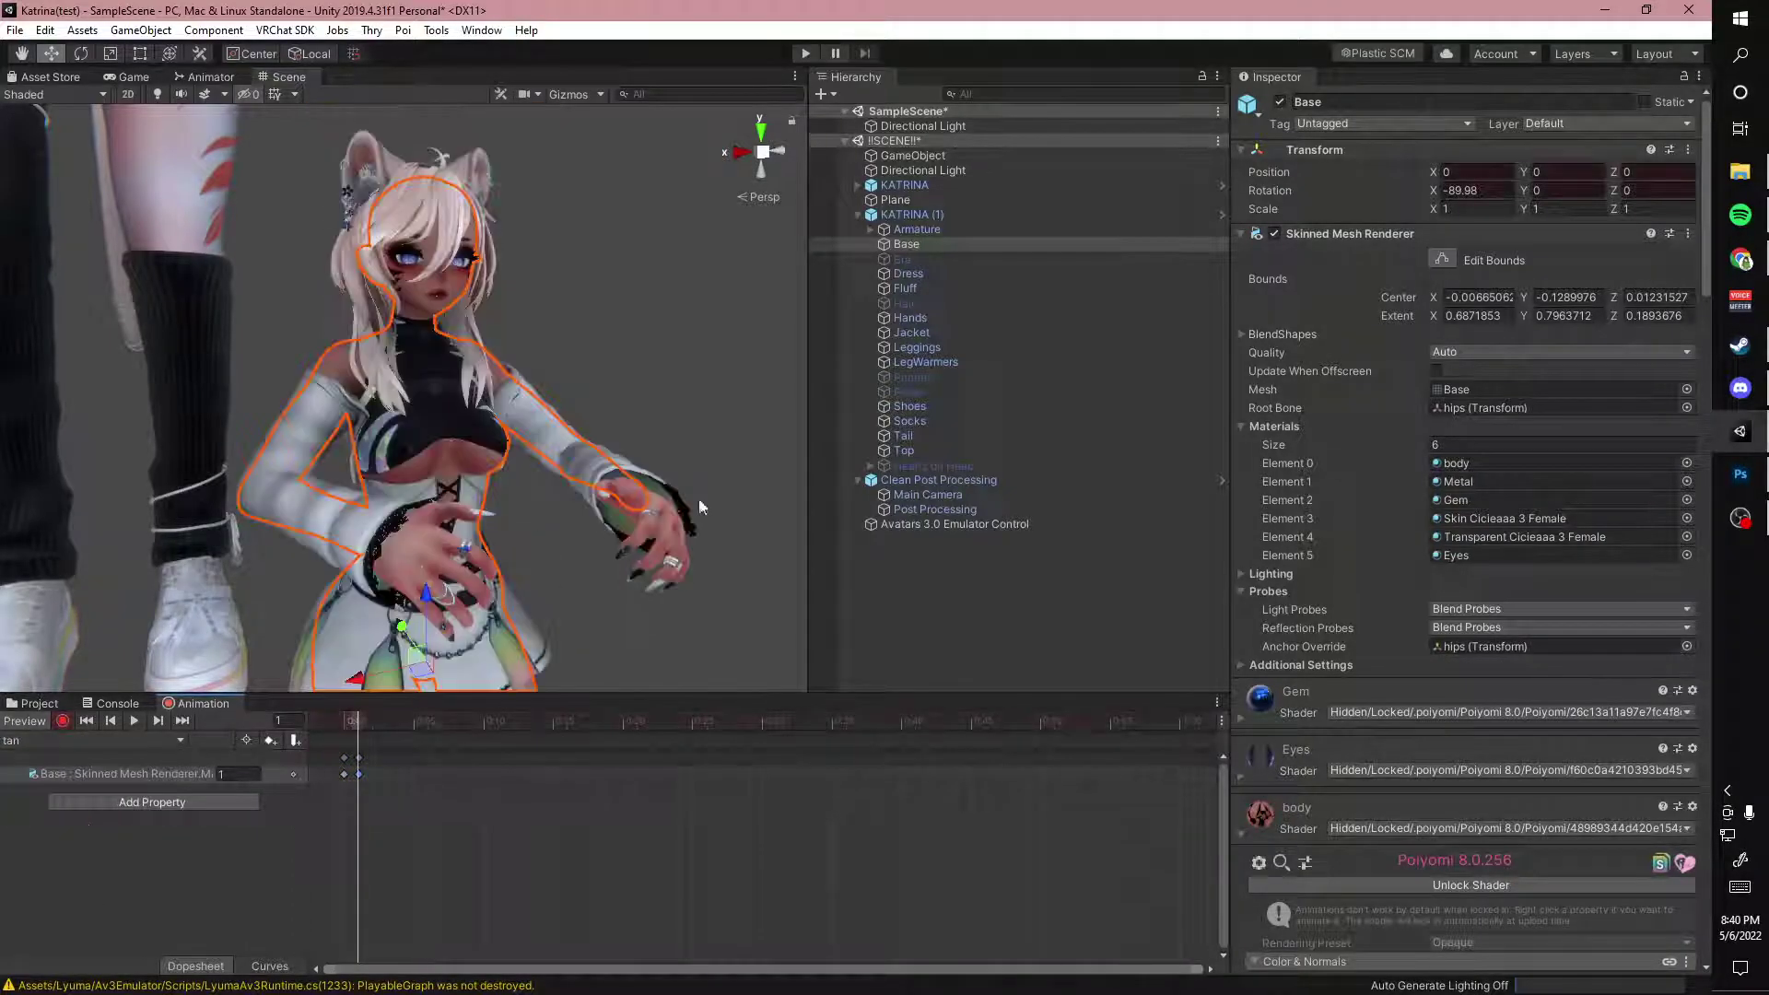
scroll(1437, 774, "down", 10)
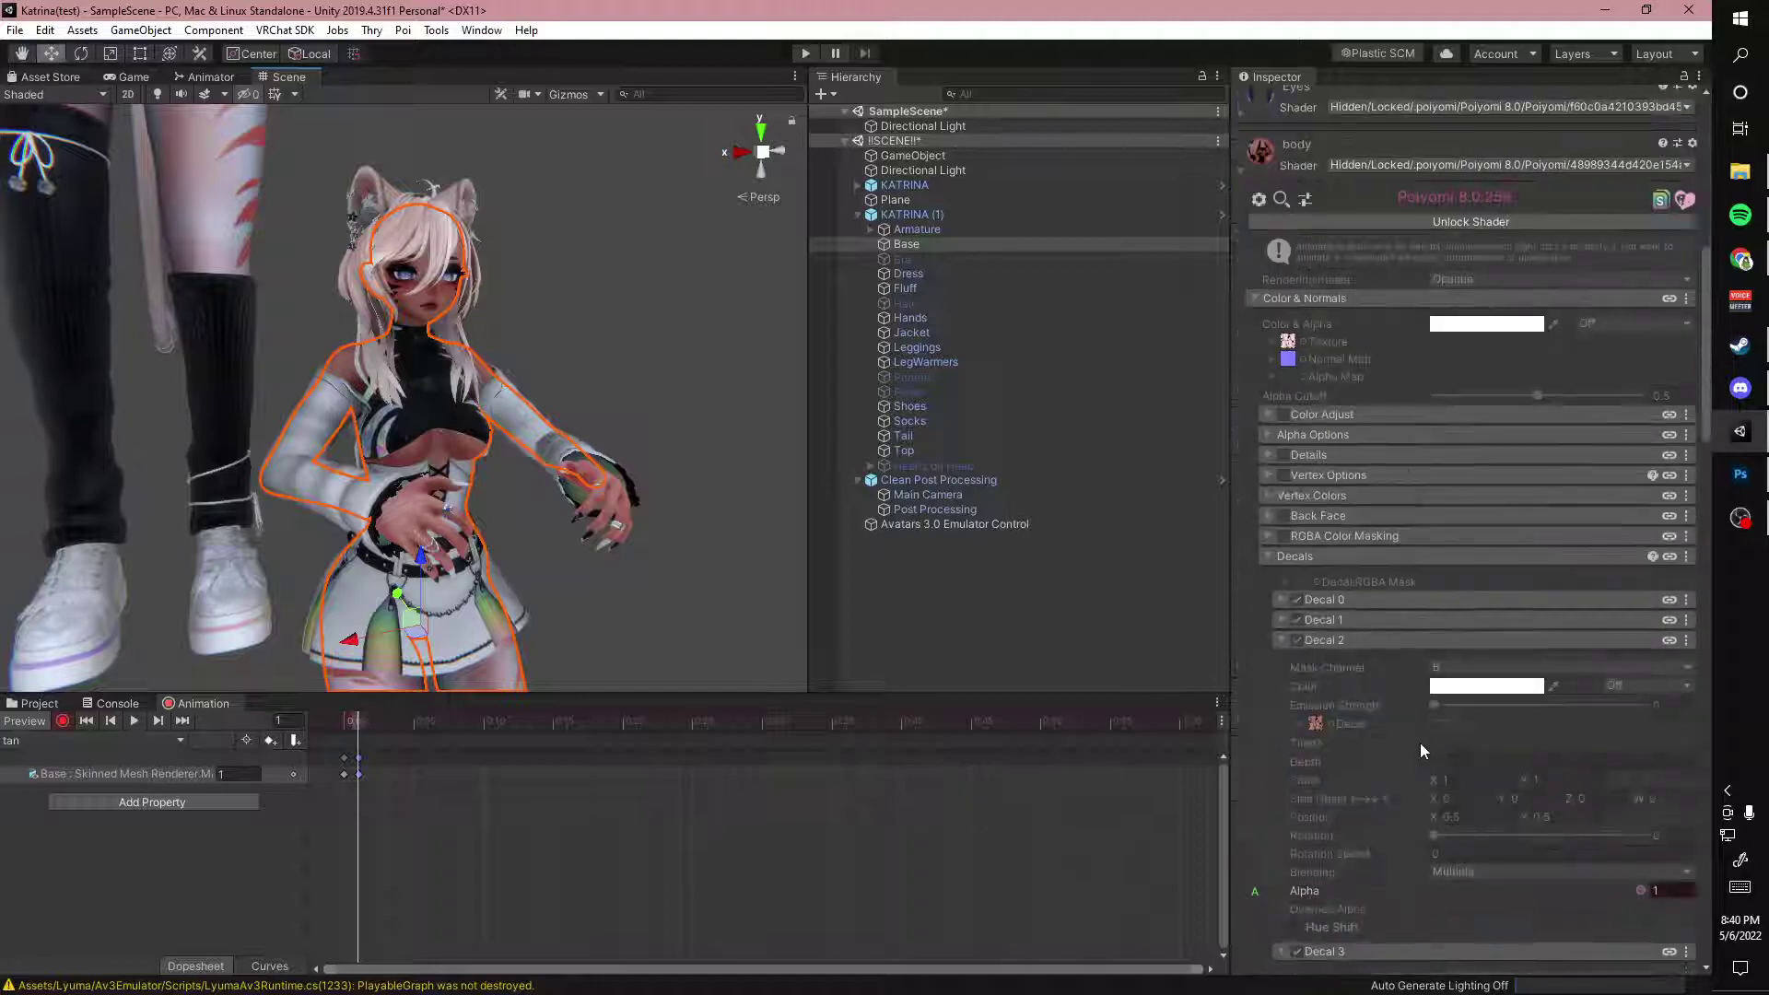
scroll(1419, 743, "down", 4)
left_click(1435, 871)
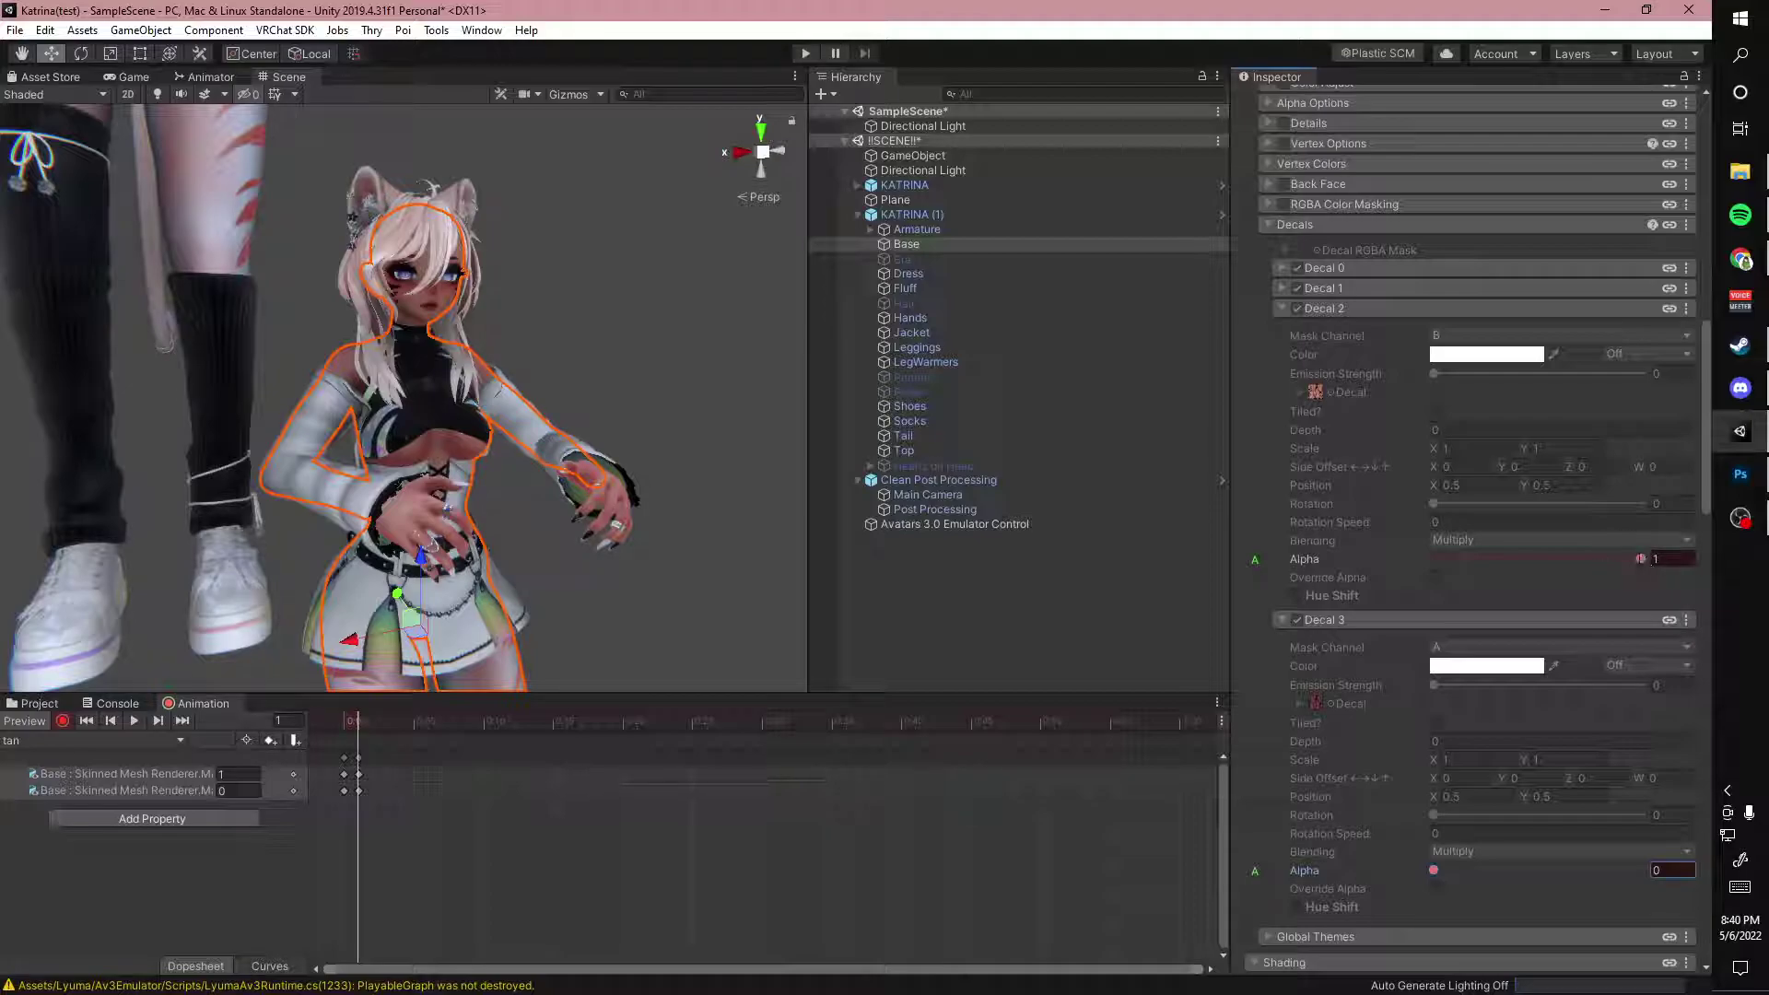
left_click(61, 721)
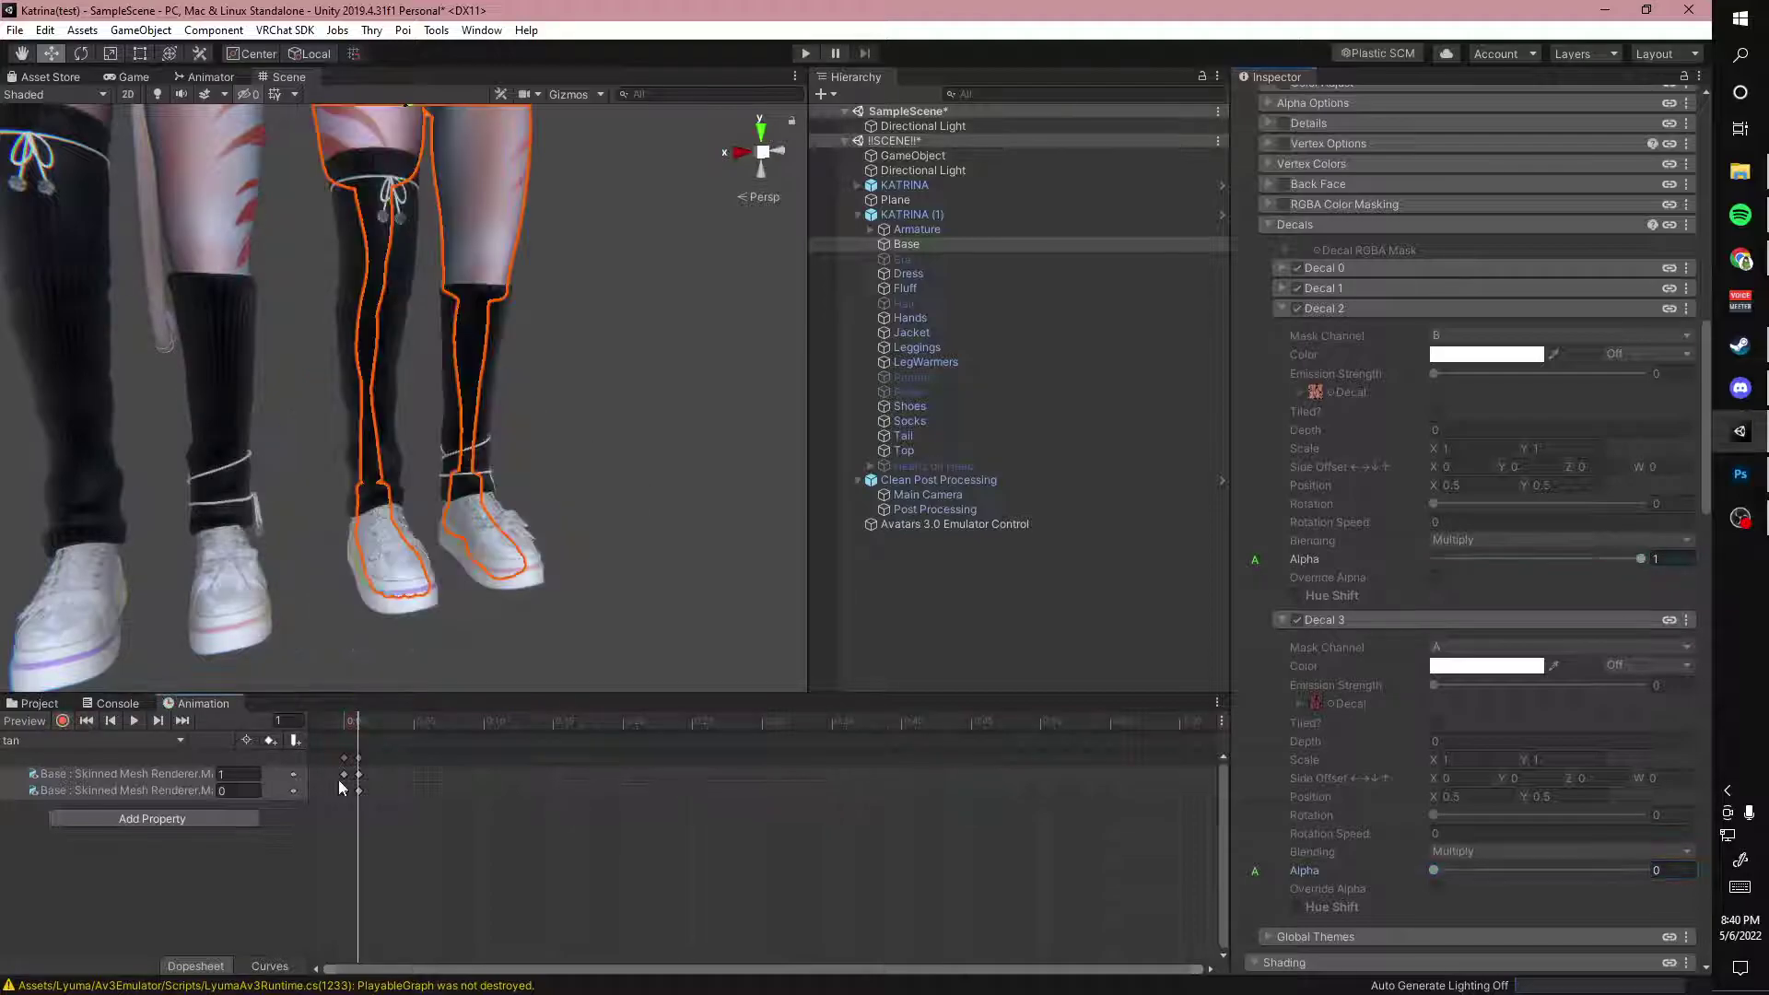
Create a new animation clip named dark for KATRINA (1)
left_click(18, 738)
left_click(82, 811)
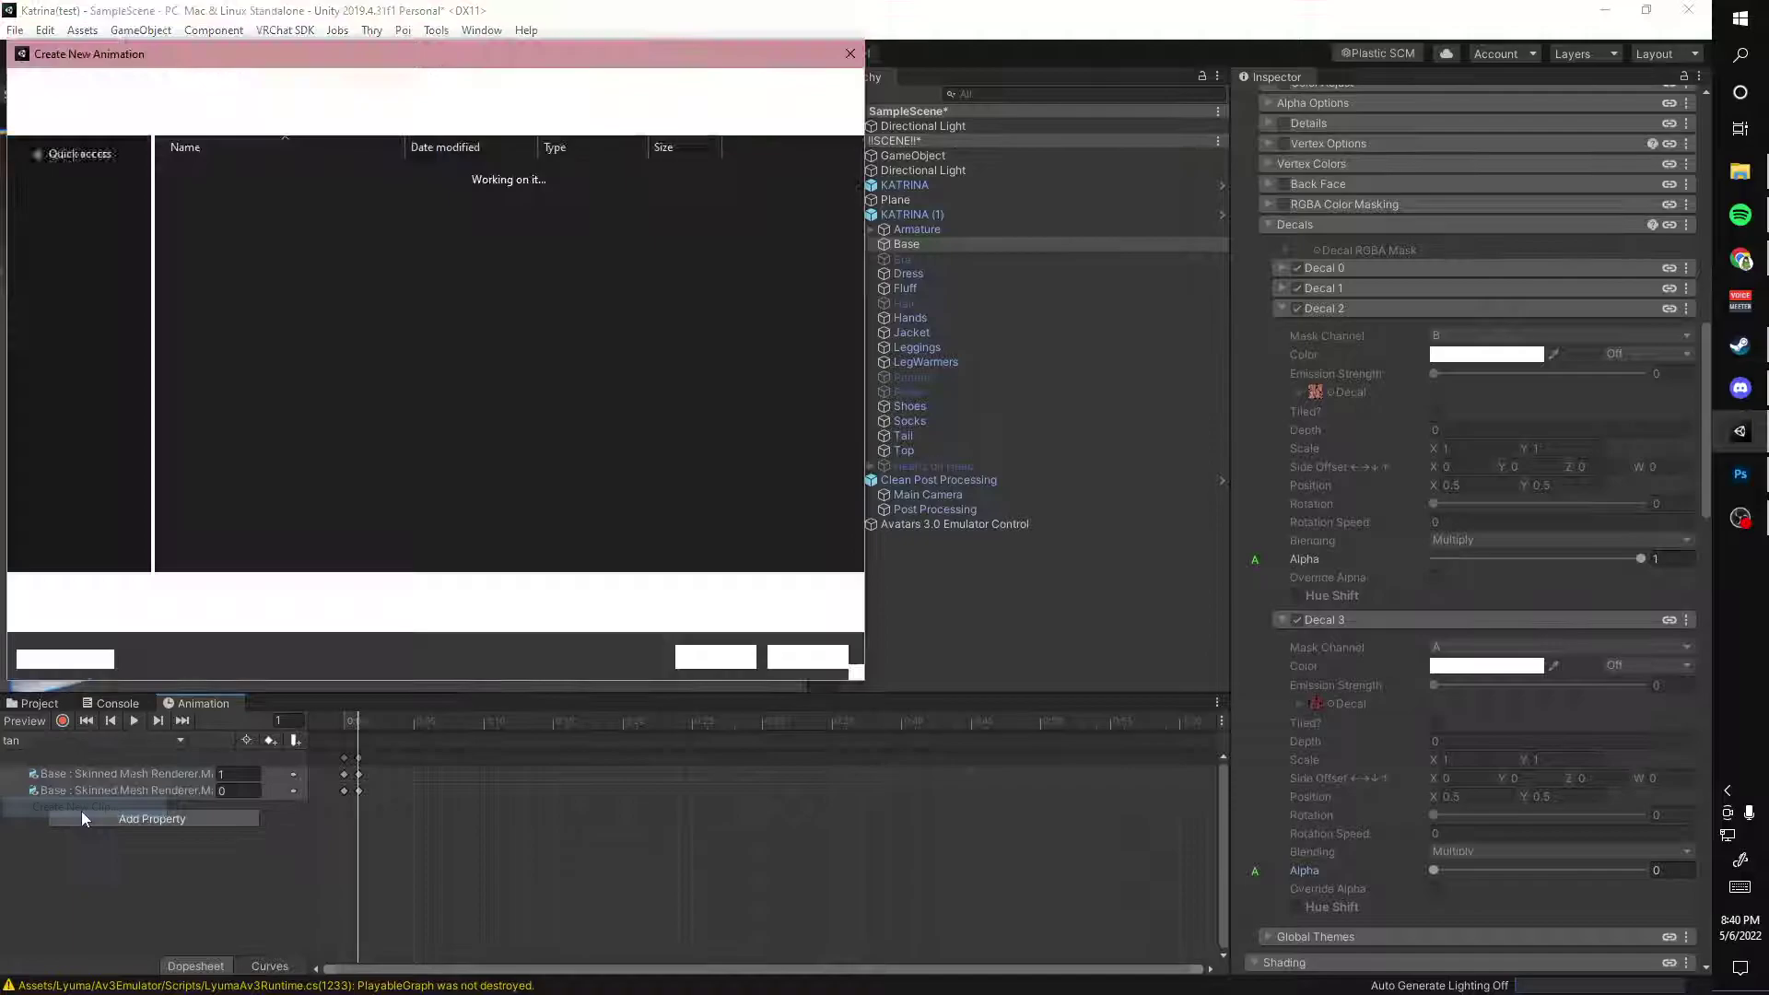
type("idk")
key("Return")
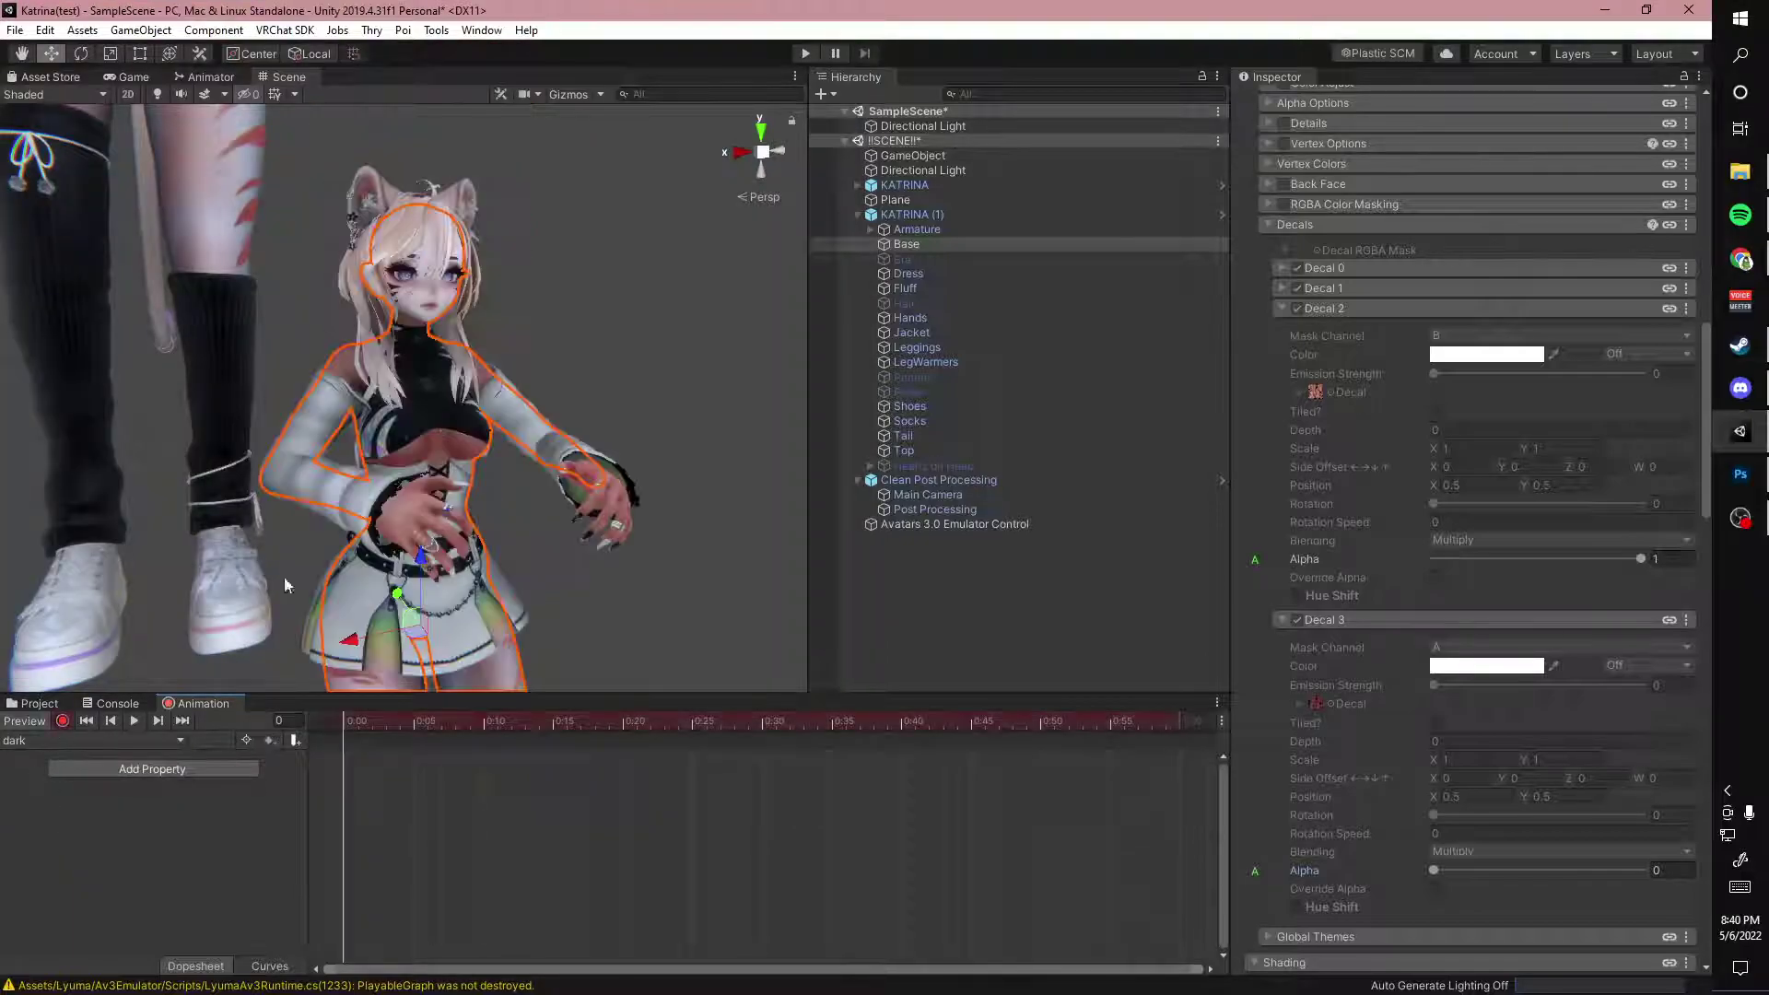
Record the alphas of Decal 2 and Decal 3 at 1 on frame 0 of the dark clip and check the avatar's skin
left_click(1643, 559)
left_click_drag(1465, 870, 1659, 872)
right_click_drag(506, 363, 617, 487, "alt")
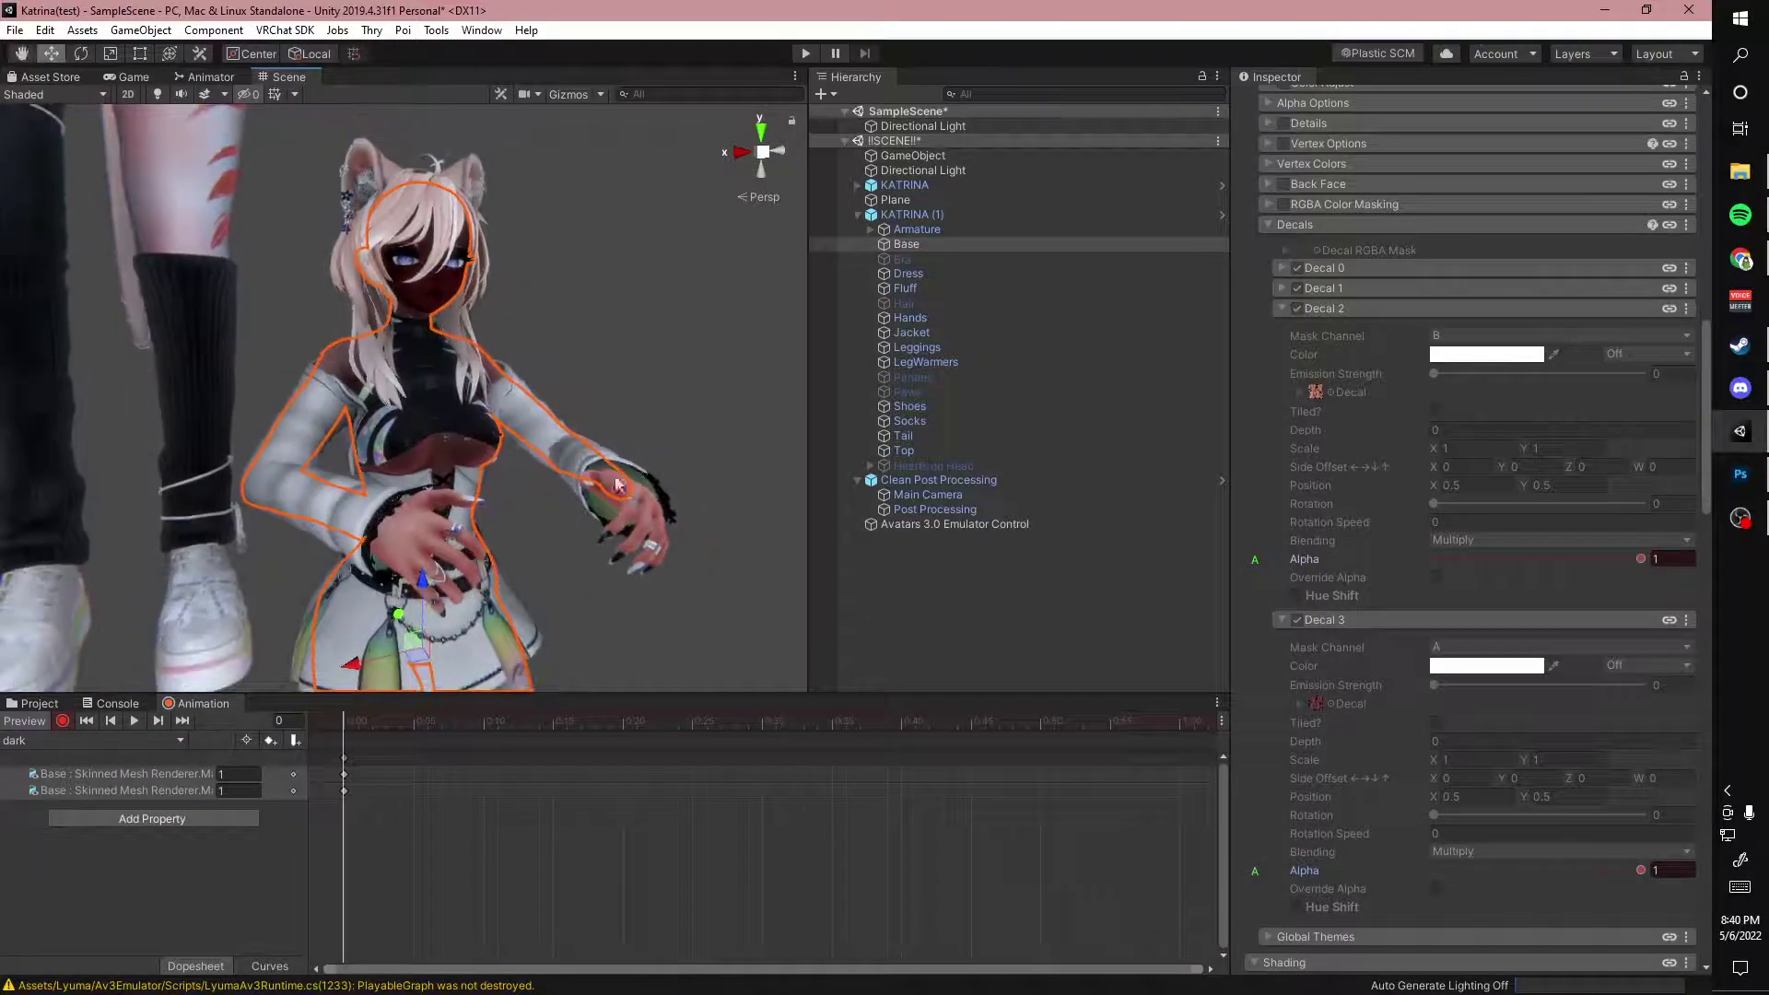
left_click_drag(483, 405, 576, 466, "alt")
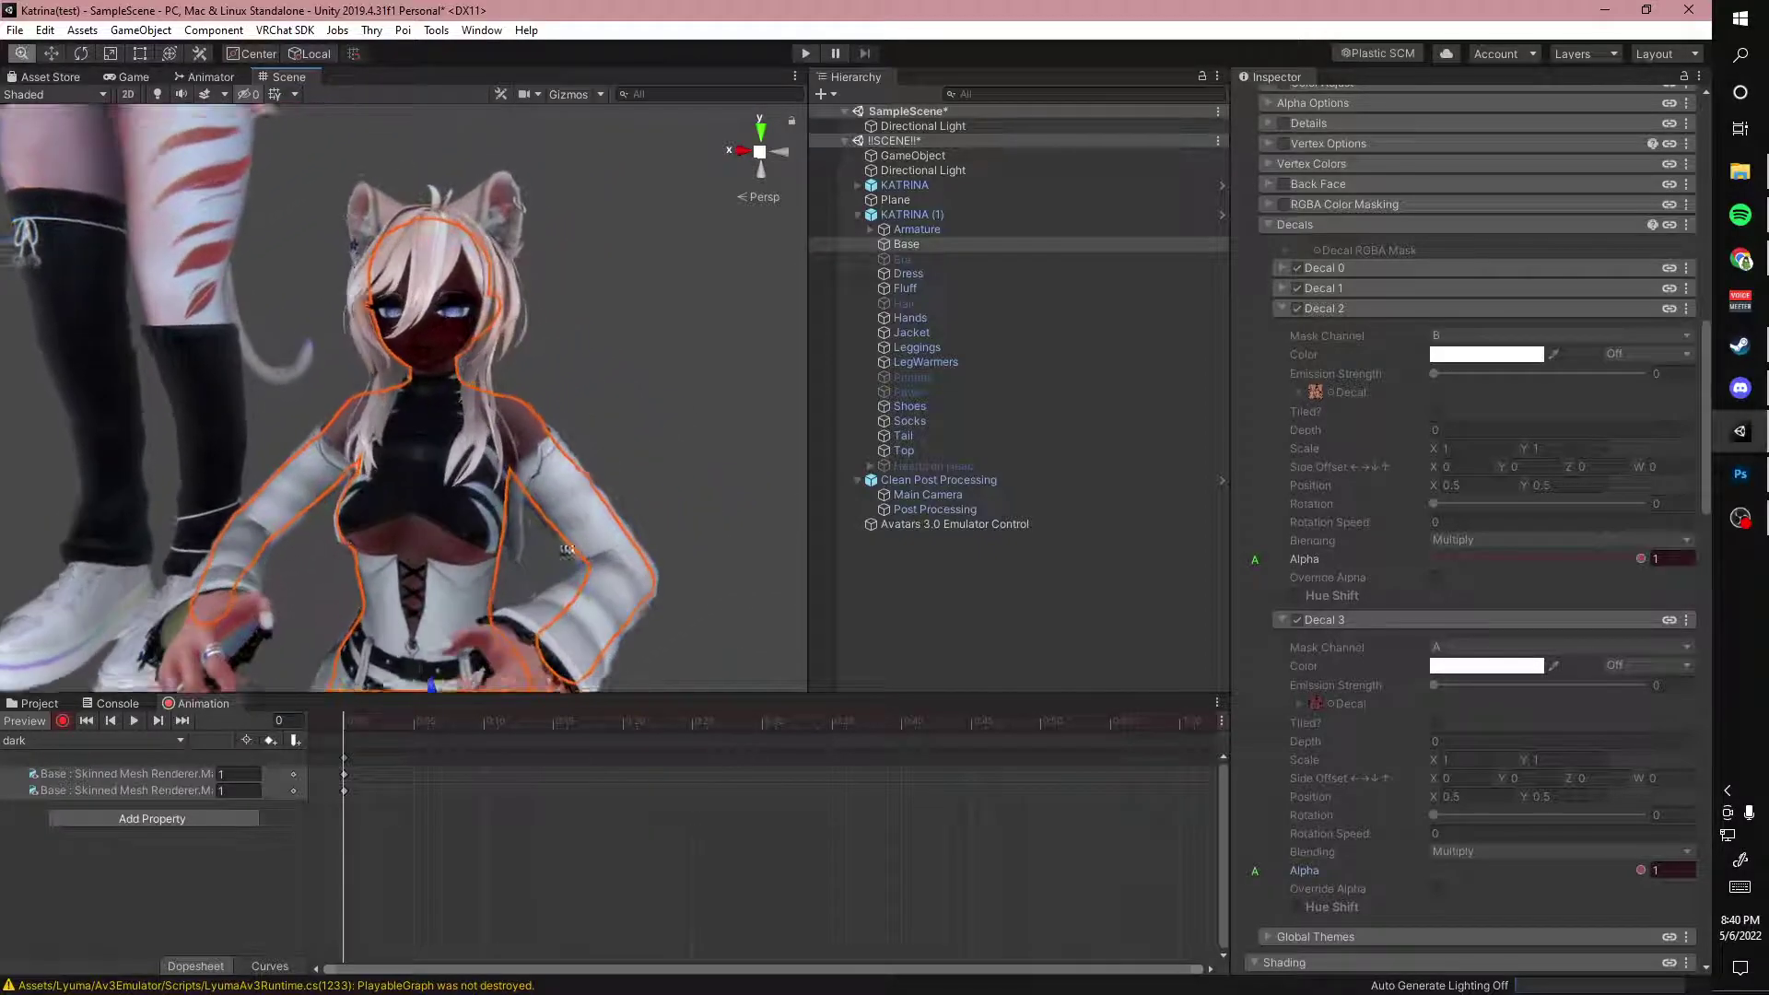
Record the body material's Rim Color Bias at 0.091 in the dark clip and inspect the torso skin up close
scroll(516, 433, "up", 5)
middle_click_drag(498, 424, 451, 387)
scroll(371, 423, "up", 5)
middle_click_drag(793, 276, 679, 449)
scroll(616, 332, "up", 3)
scroll(1426, 573, "up", 3)
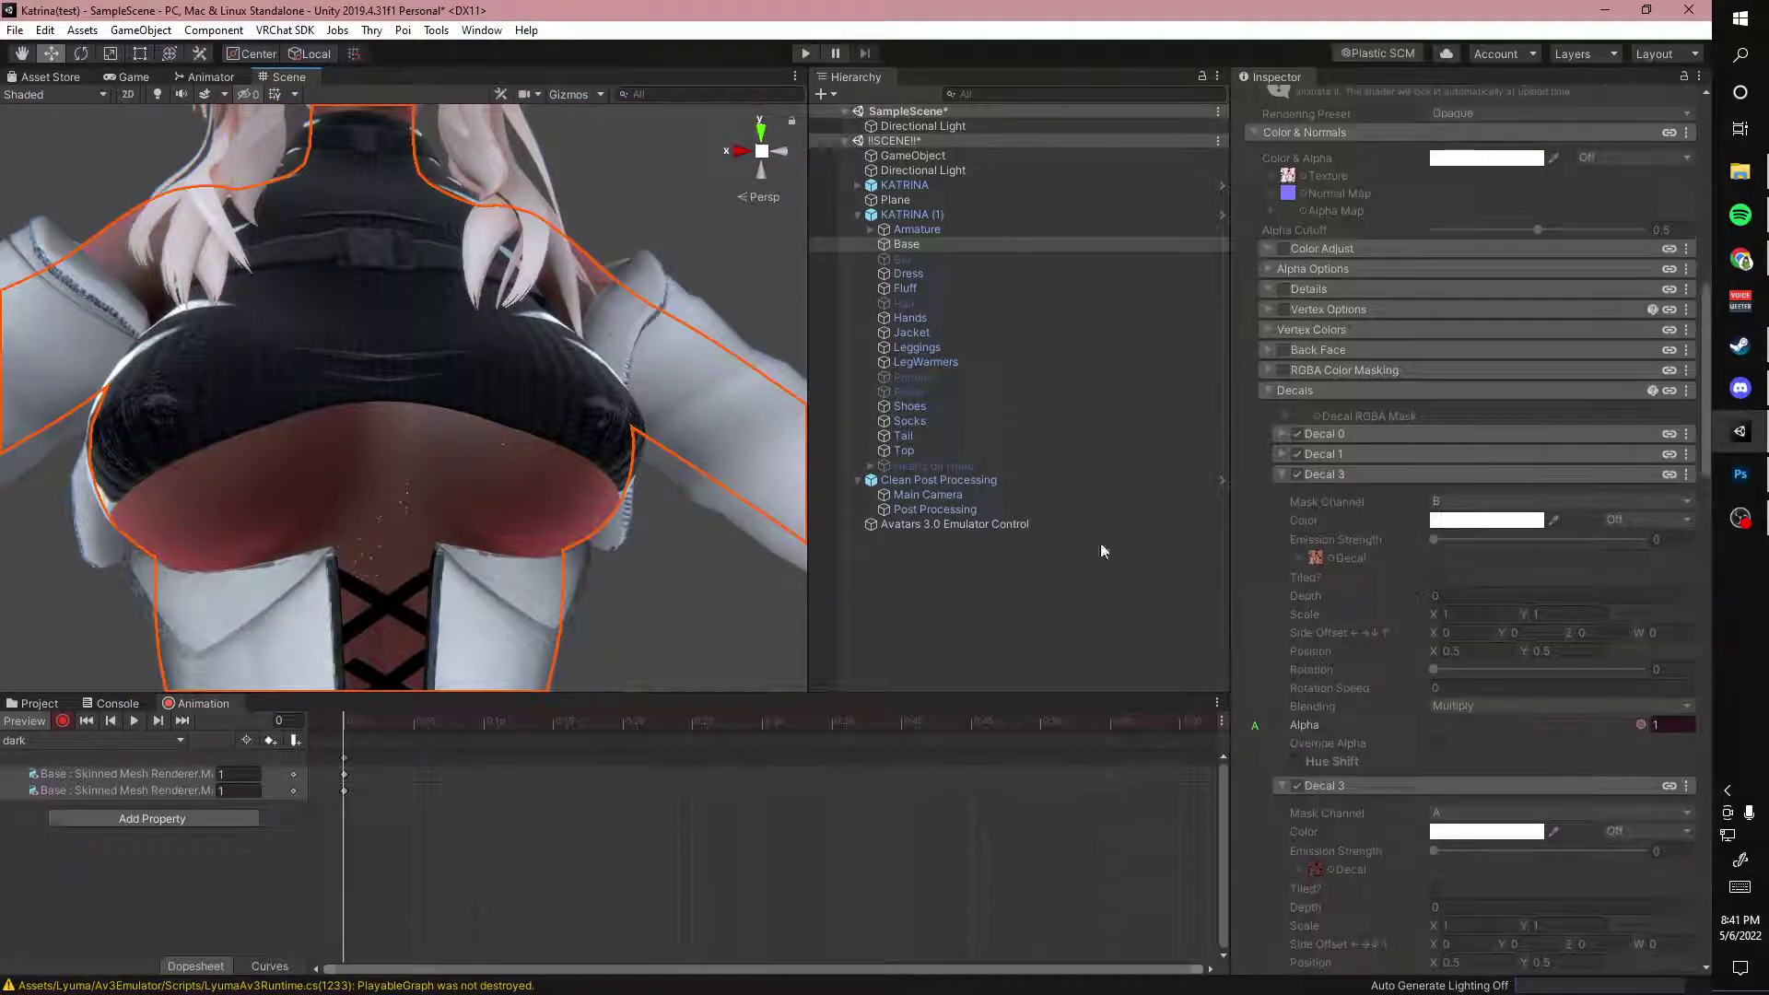
scroll(1372, 474, "down", 15)
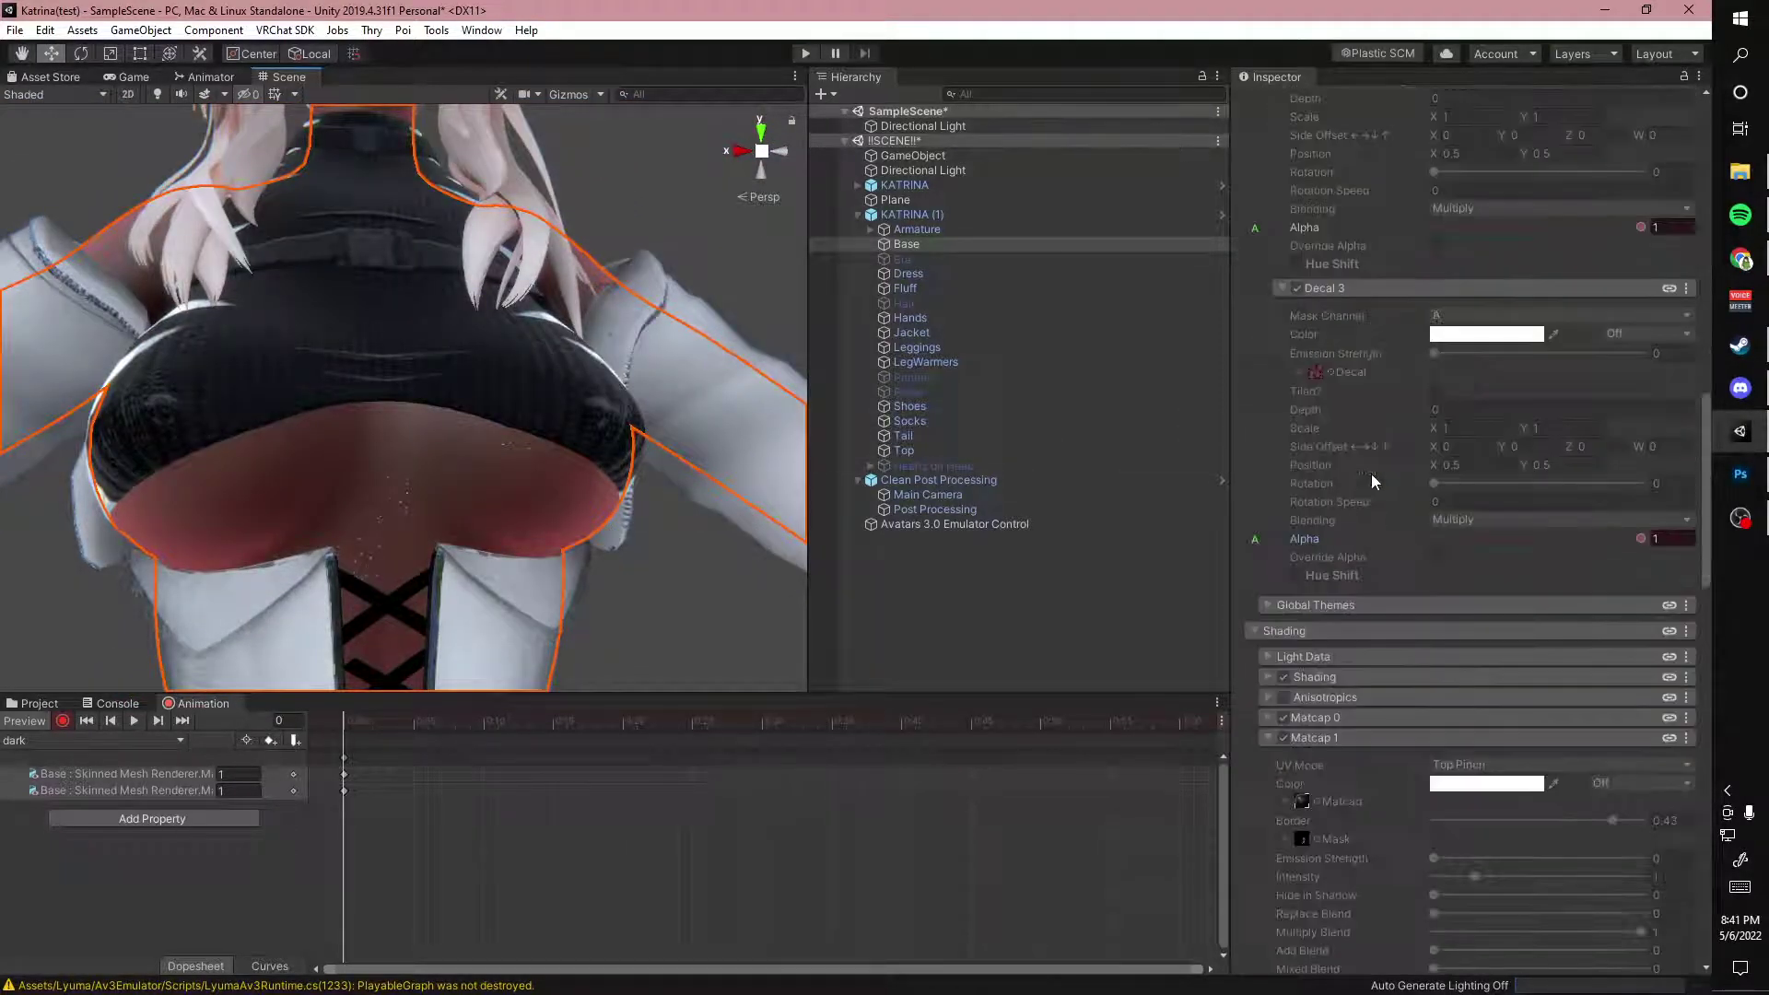
left_click_drag(1548, 580, 1453, 581)
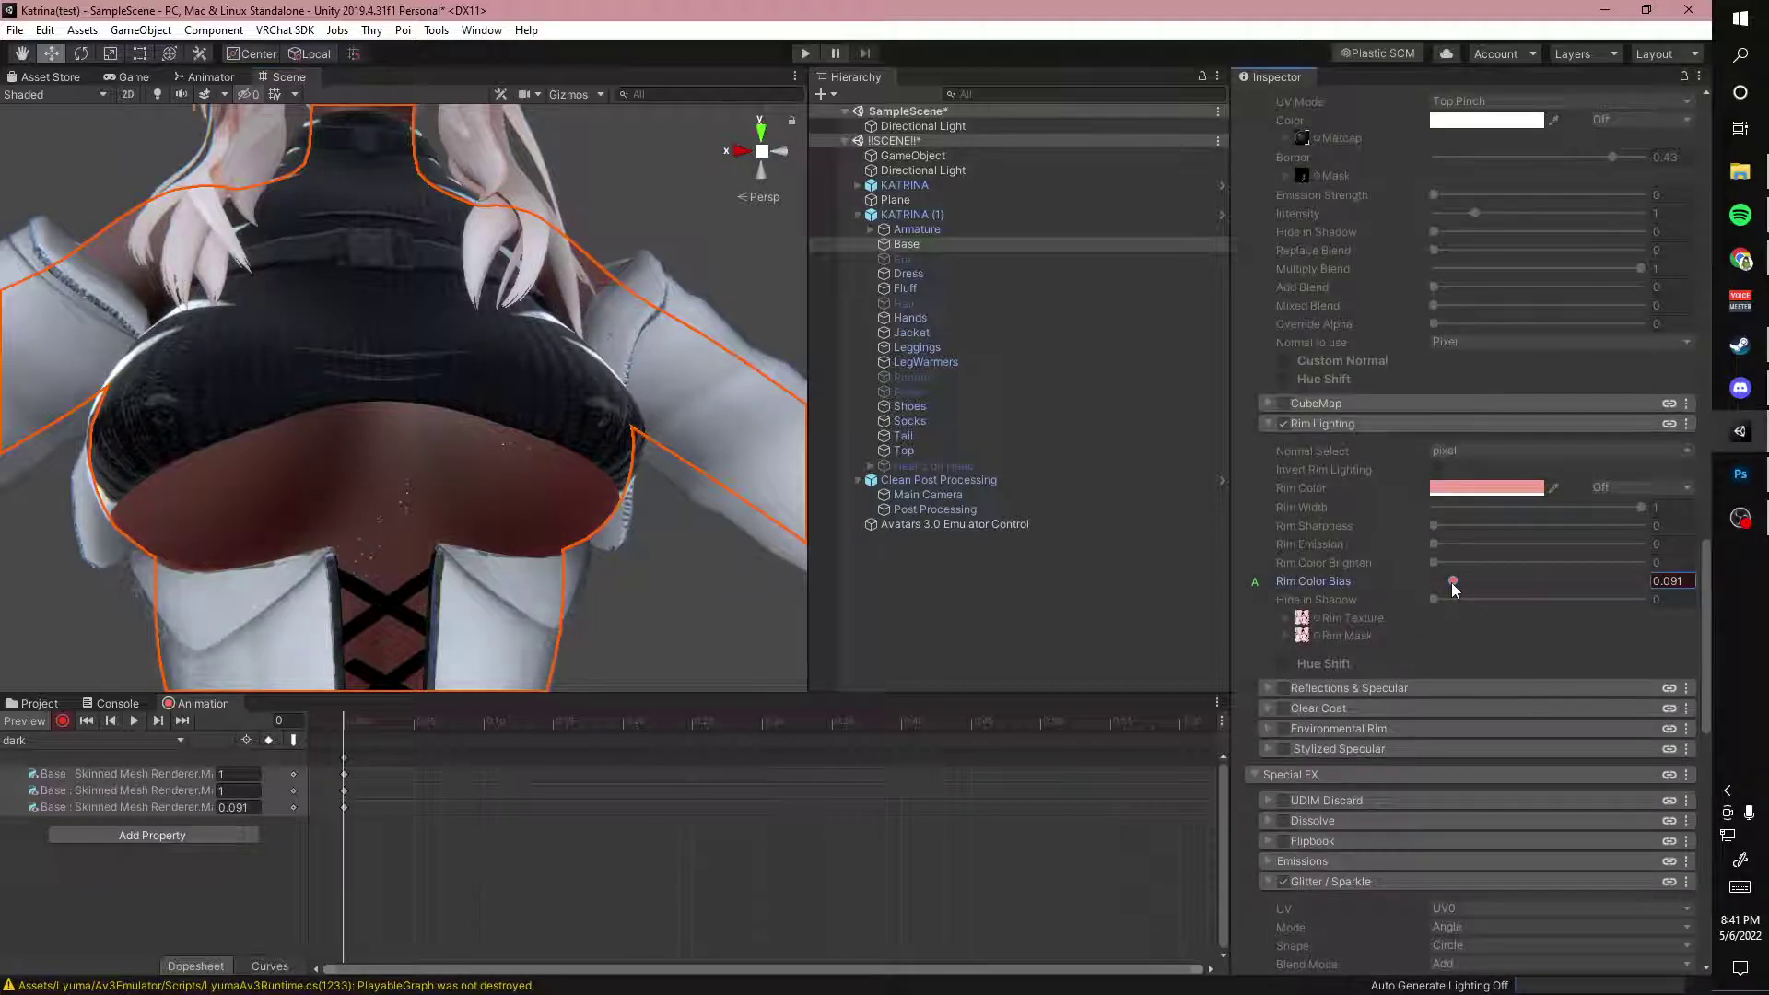
left_click_drag(437, 611, 411, 364, "alt")
right_click_drag(411, 364, 541, 534)
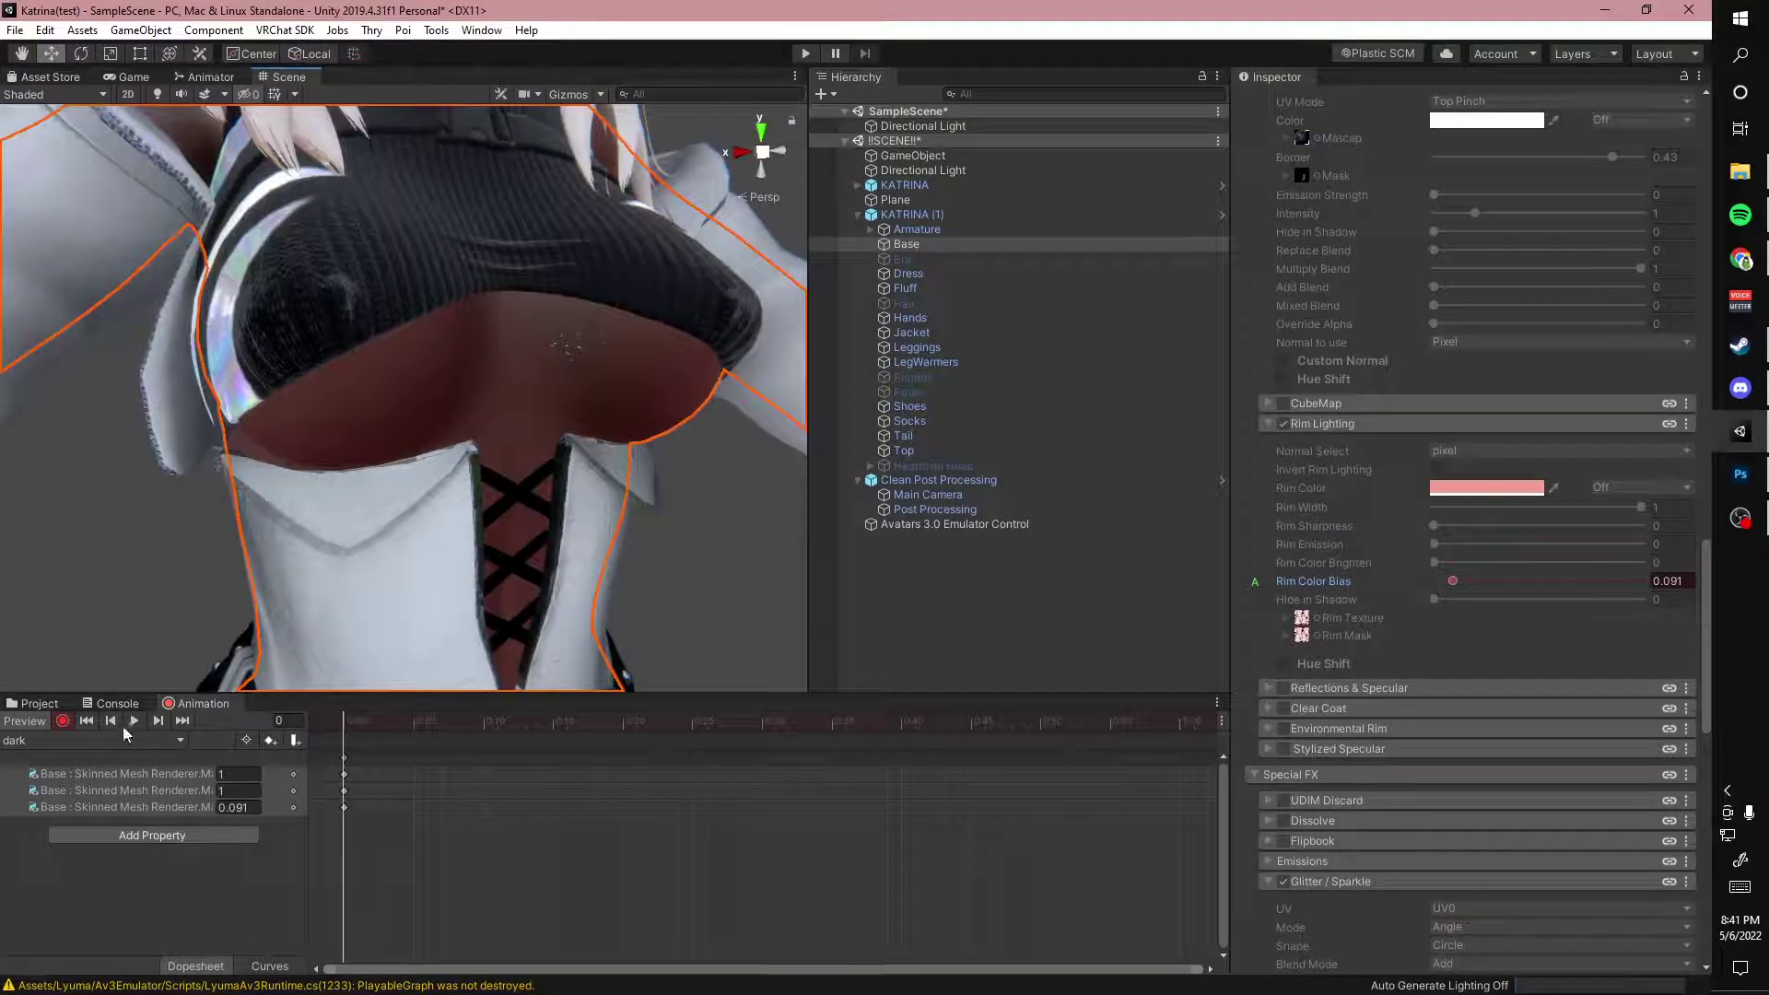
Stop recording and copy the three keyframes to frame 1 of the dark clip
left_click(61, 722)
key("ctrl+z")
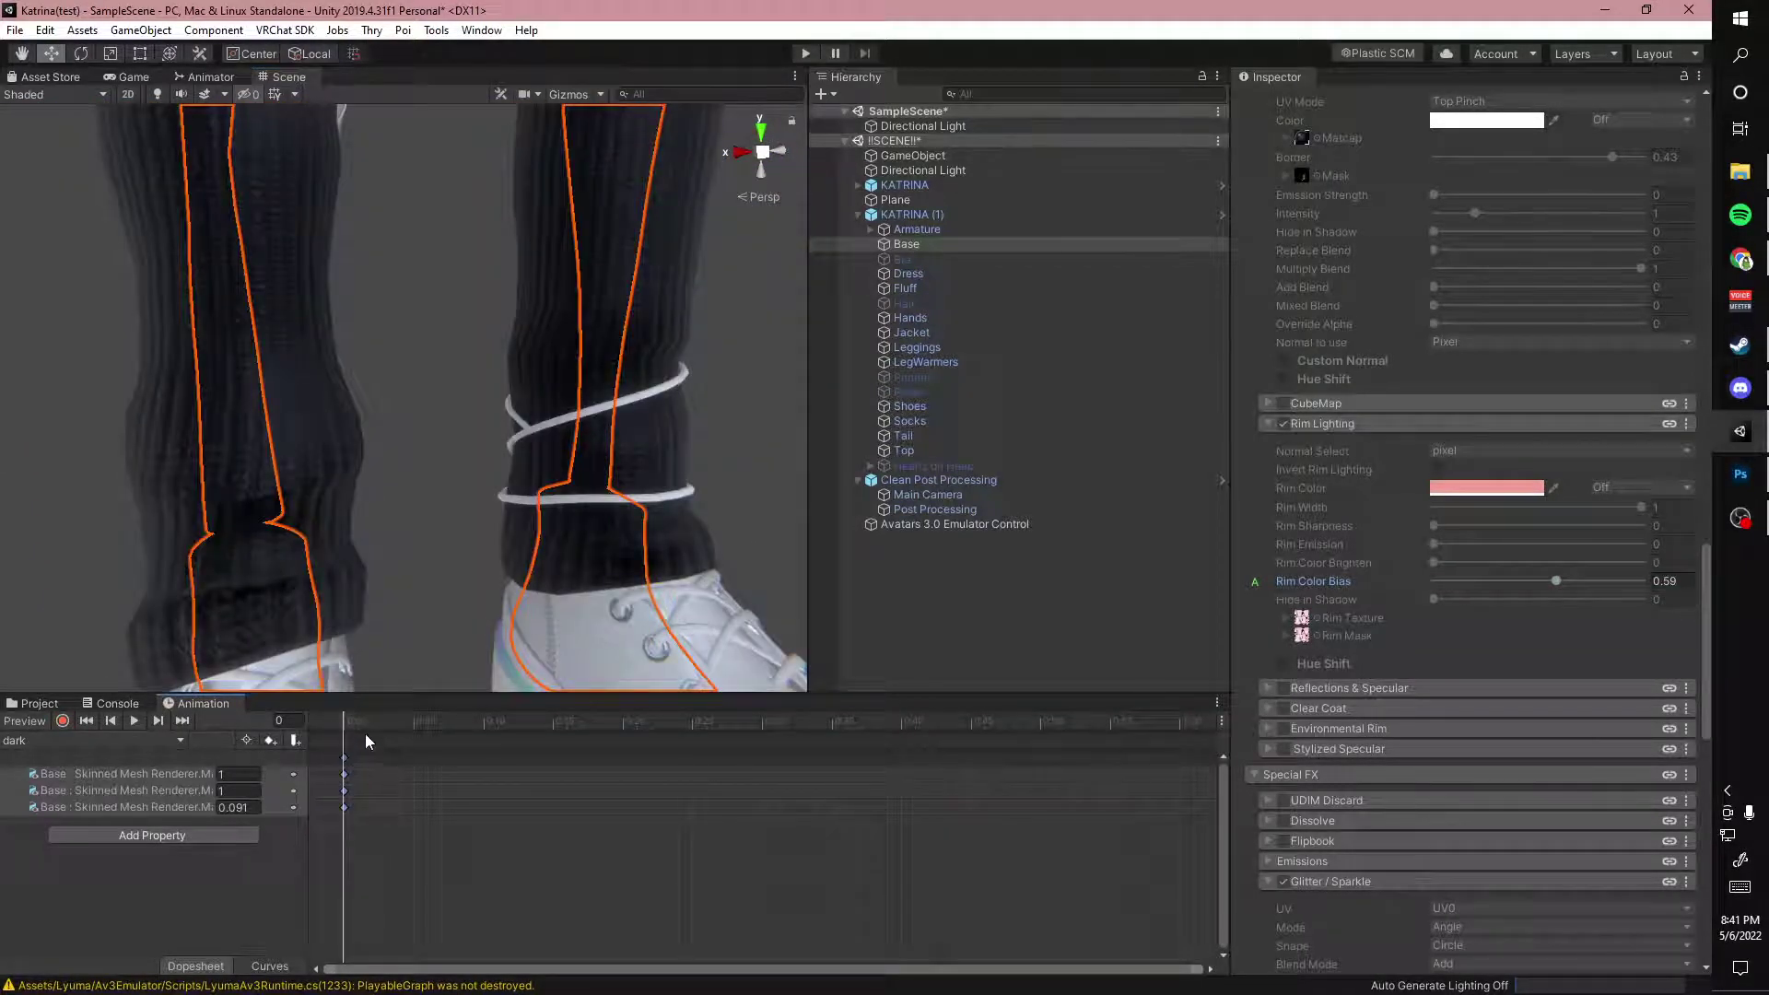
key("ctrl+y")
left_click(37, 726)
scroll(672, 359, "down", 3)
left_click(672, 359)
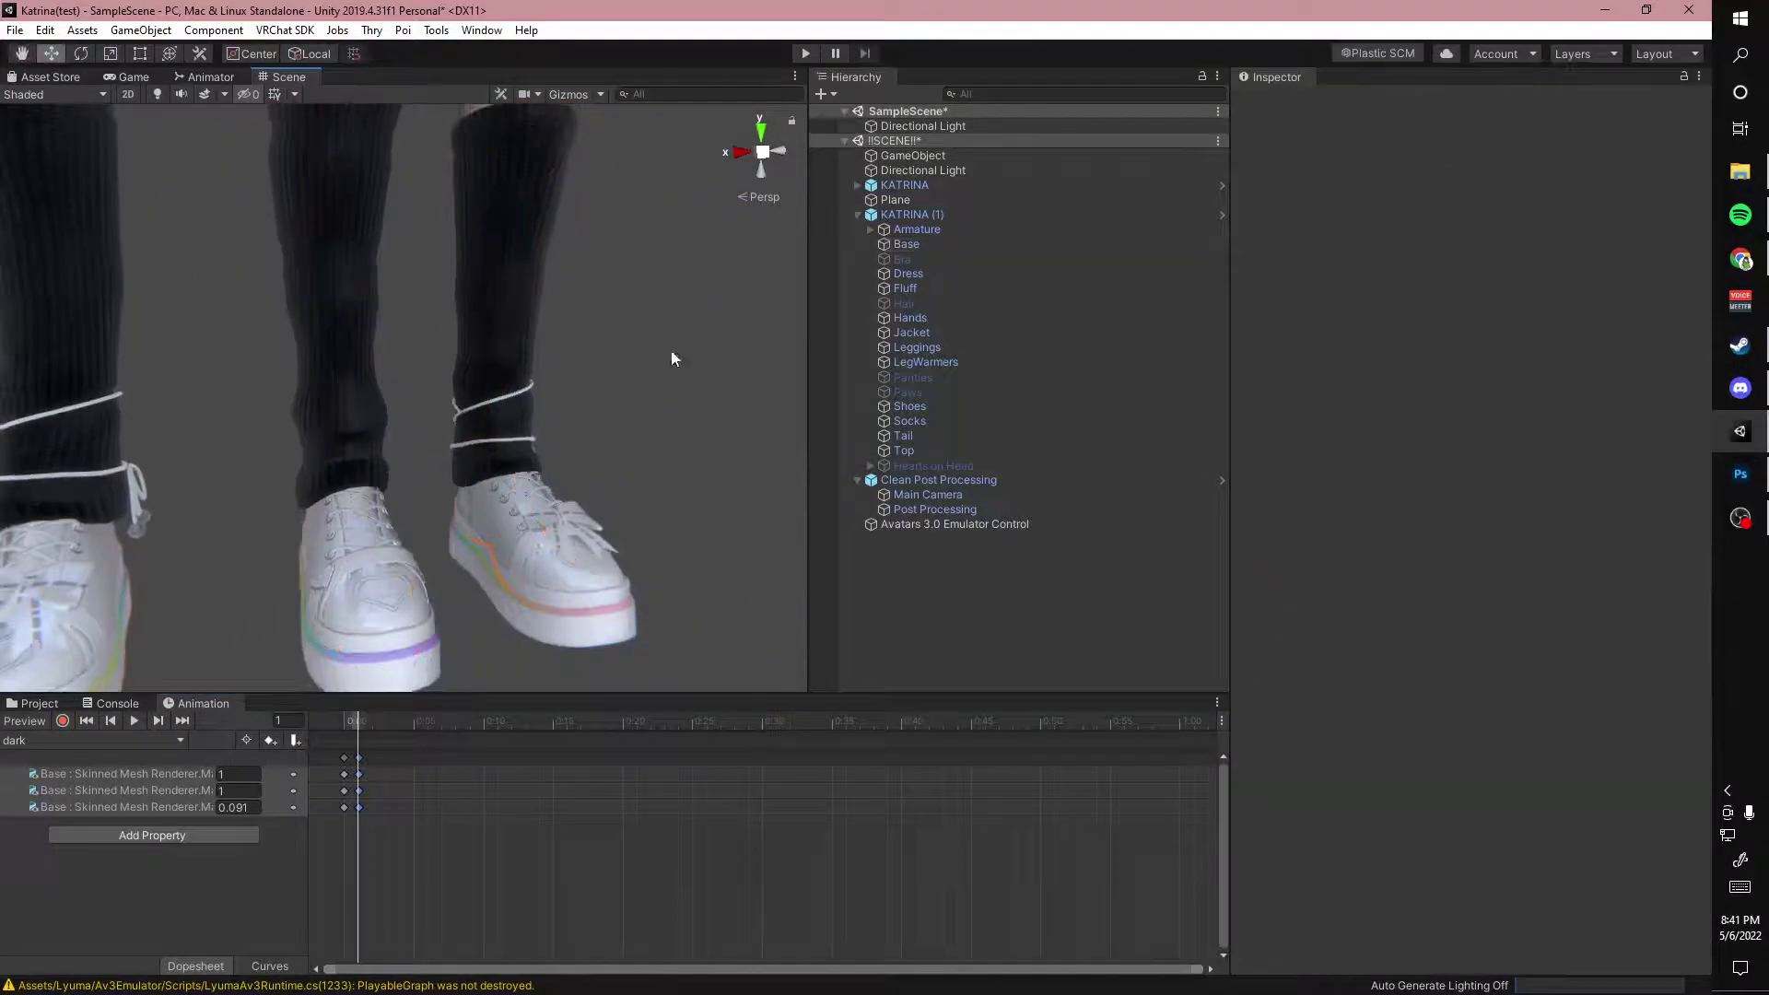
middle_click_drag(672, 359, 649, 504)
scroll(645, 498, "down", 4)
middle_click_drag(604, 341, 585, 477)
key("w")
Delete the three automatically added clip states from the Base Layer of KATRINA (1)'s animator controller
left_click(205, 77)
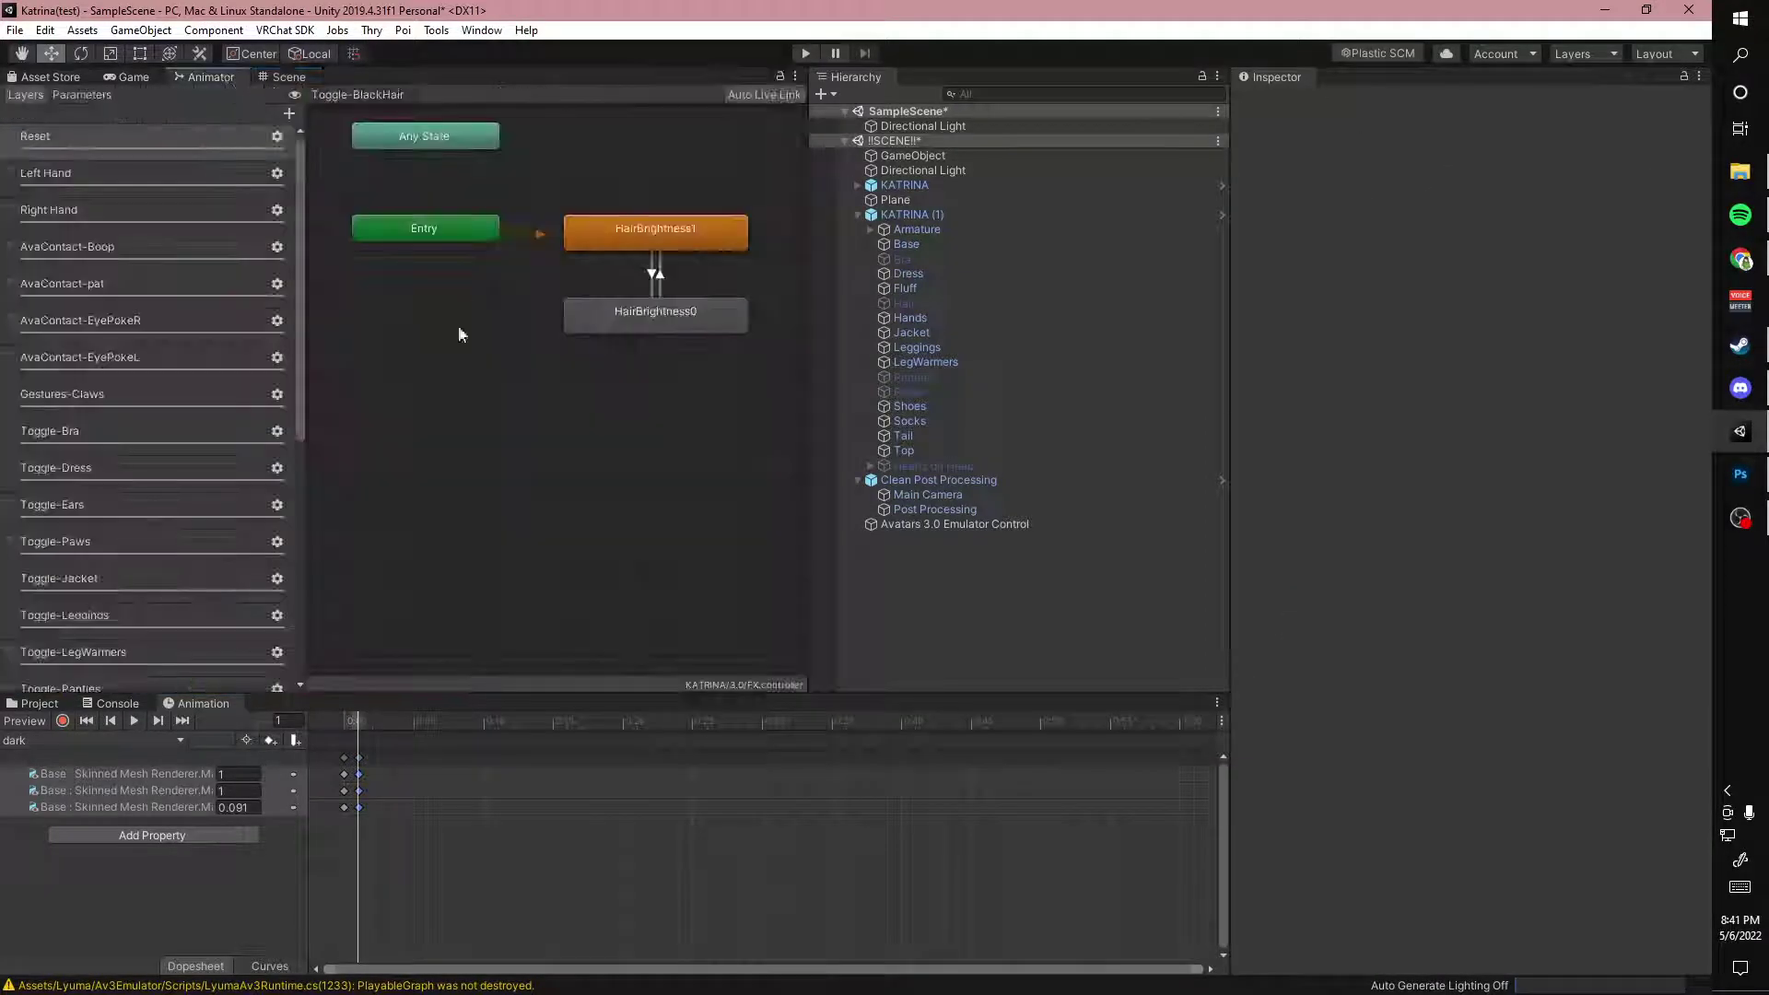
left_click(957, 217)
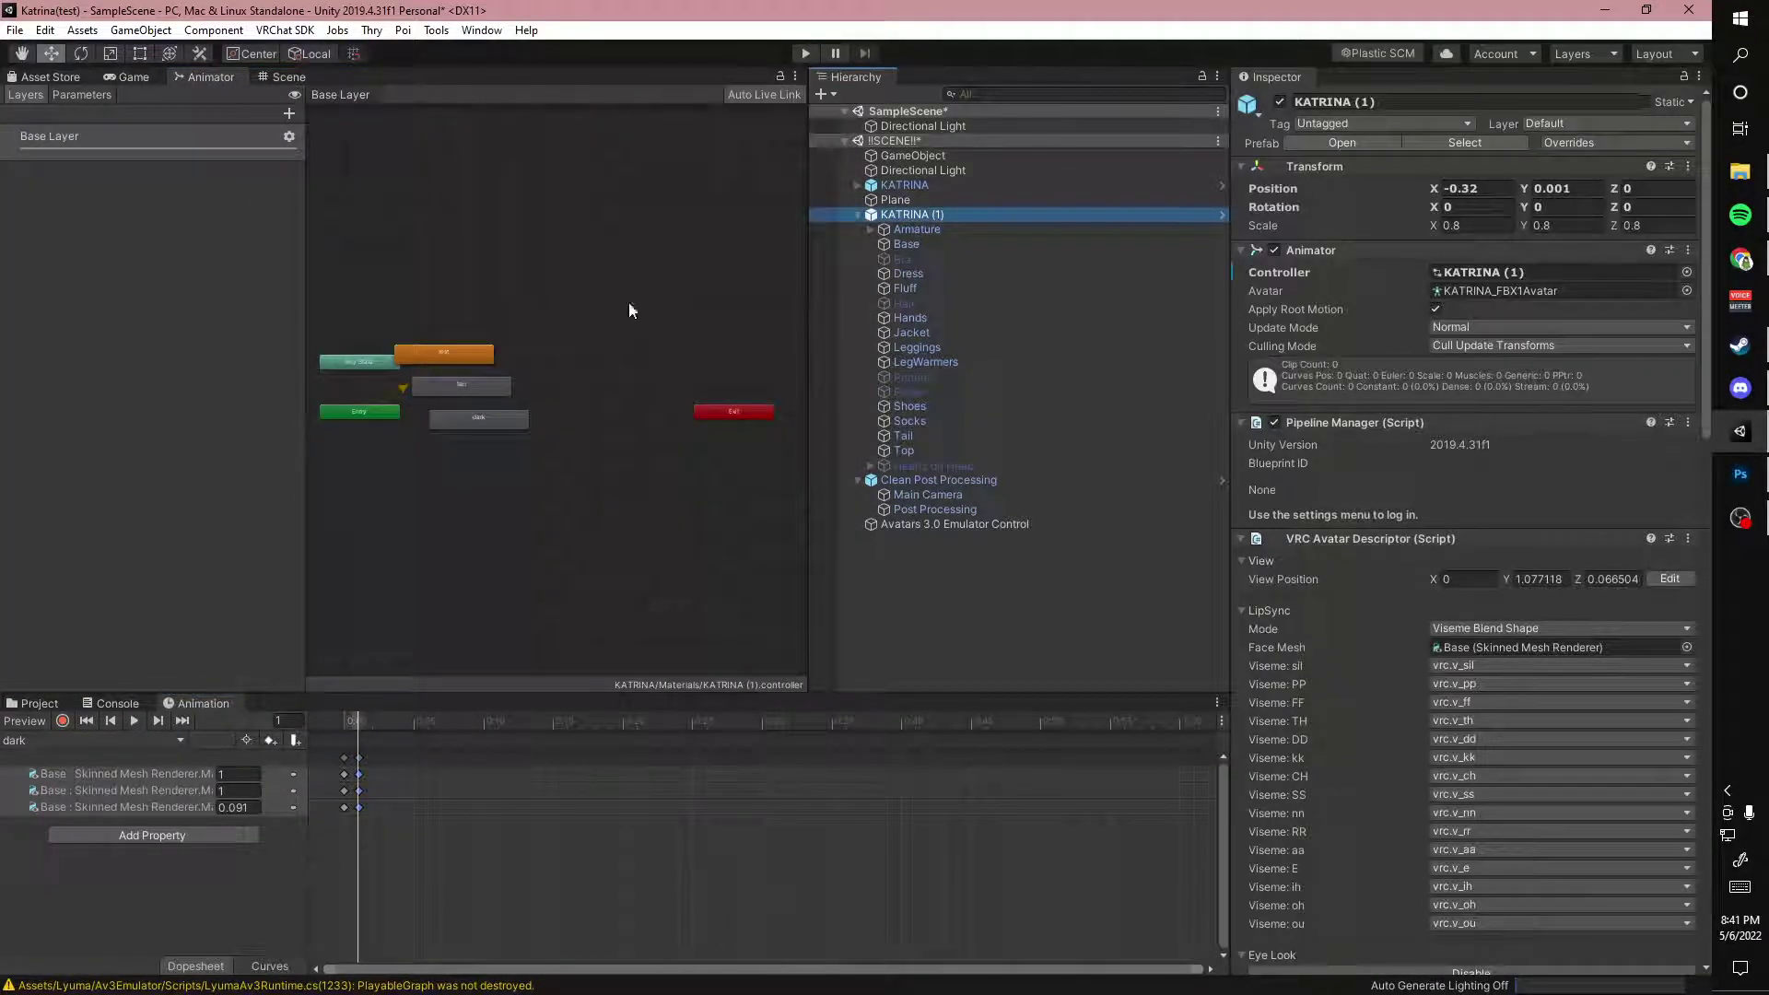
middle_click_drag(420, 355, 484, 376)
left_click_drag(457, 345, 610, 456)
key("Delete")
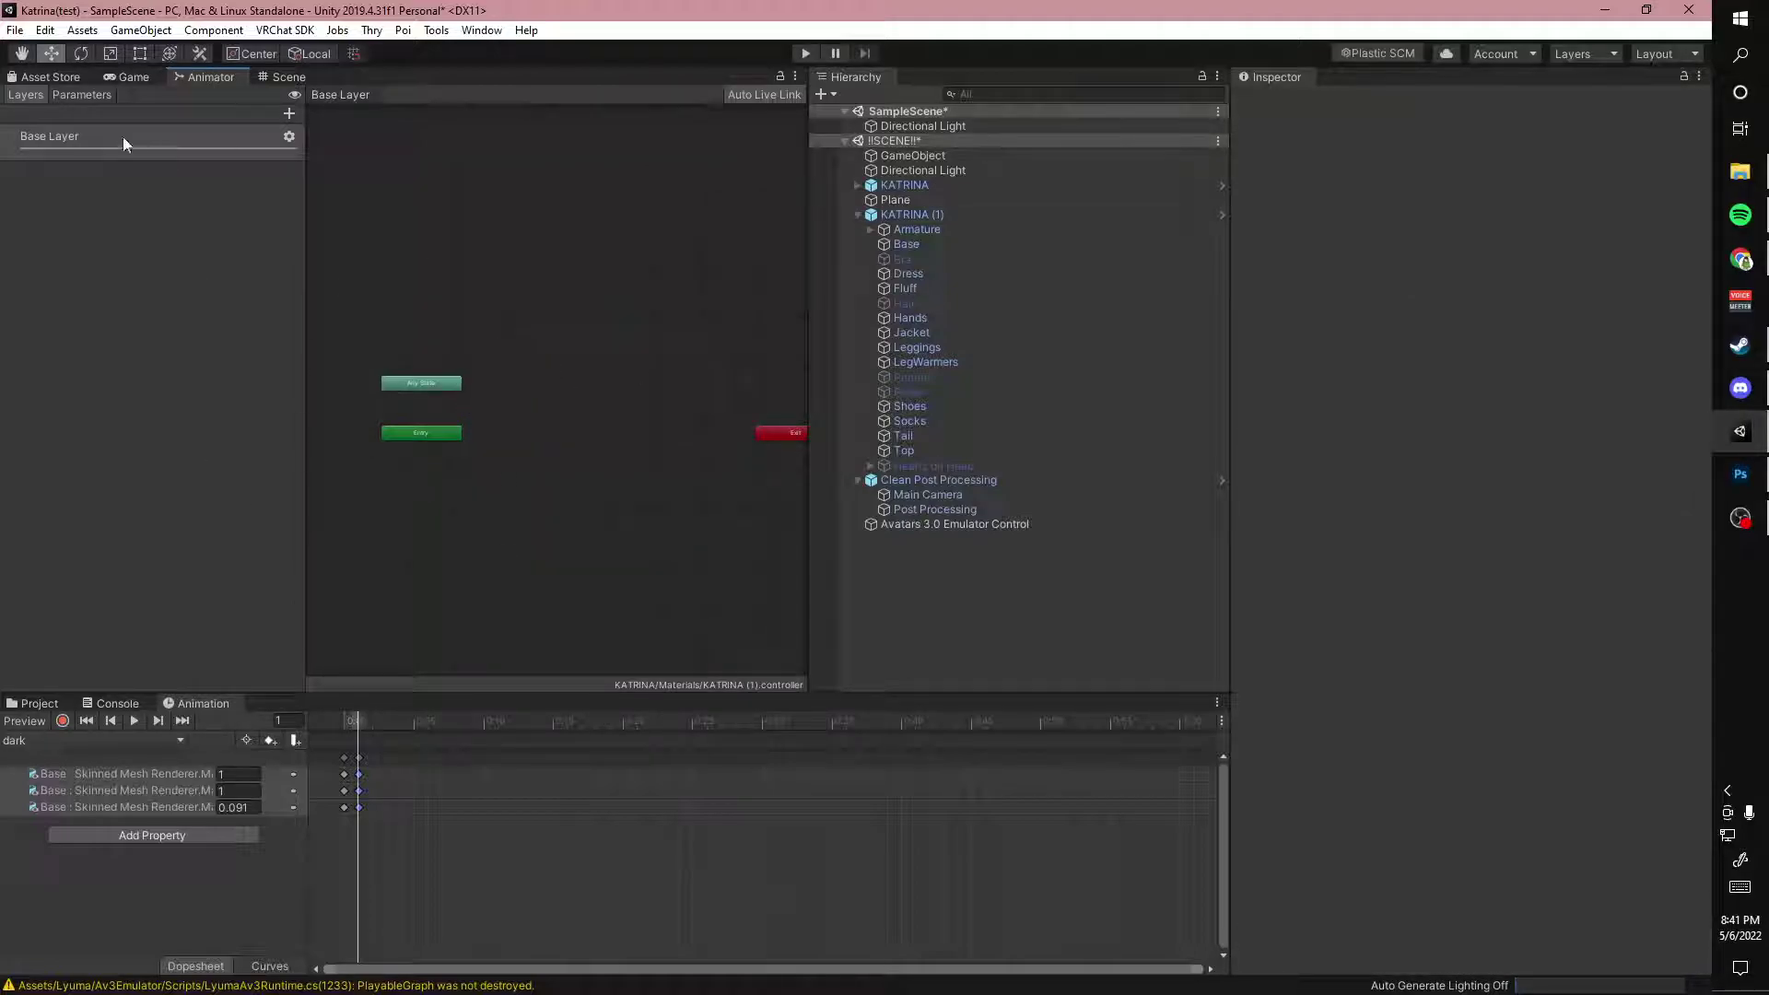
Add a Float parameter named skin to the KATRINA (1) animator controller
left_click(76, 98)
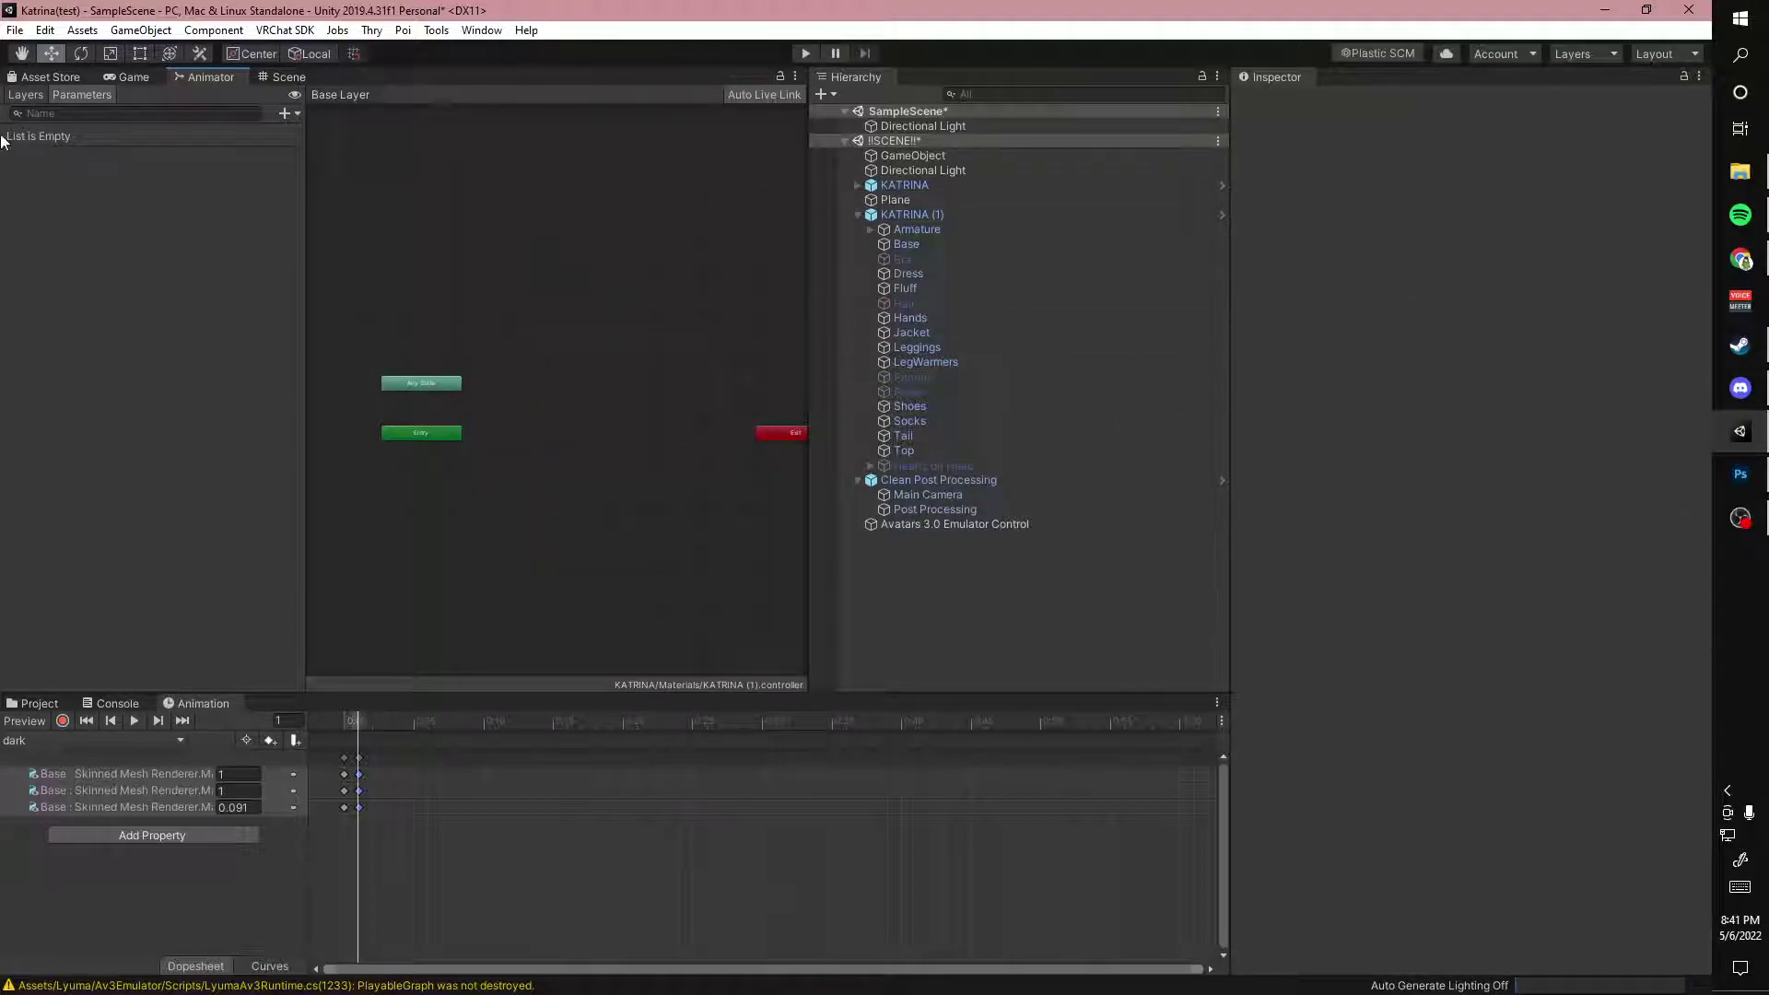
left_click(287, 112)
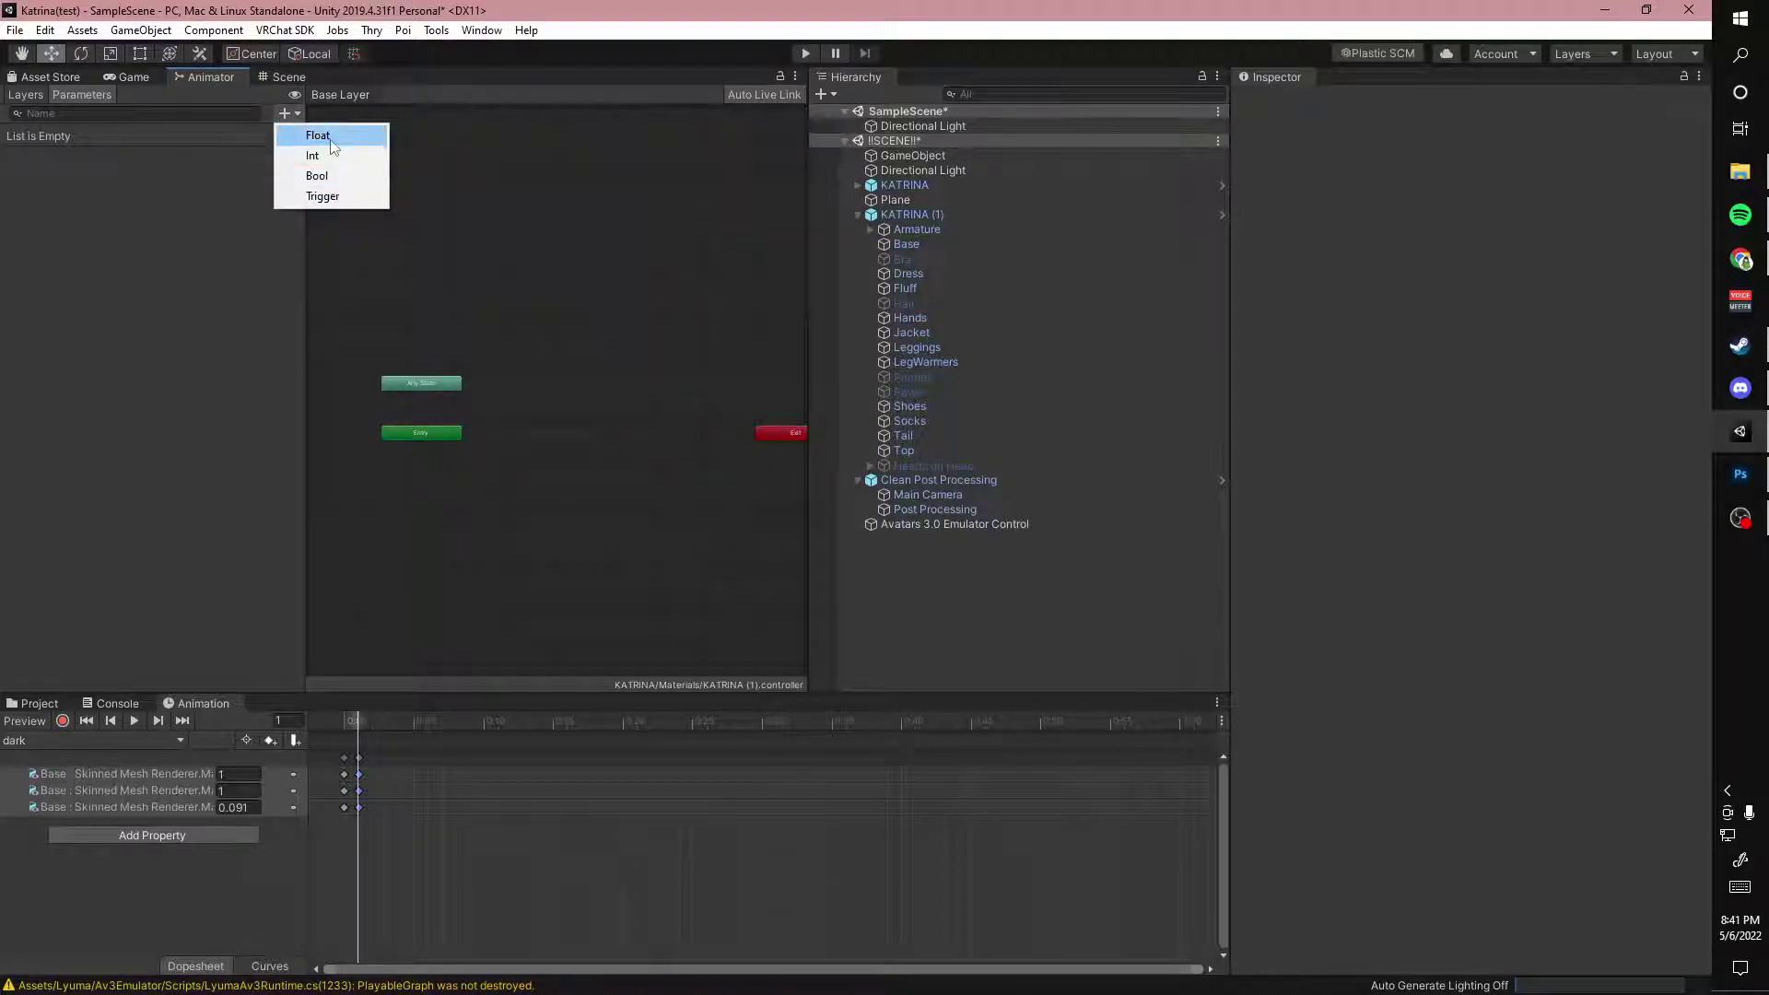
left_click(325, 155)
type("skin")
key("Return")
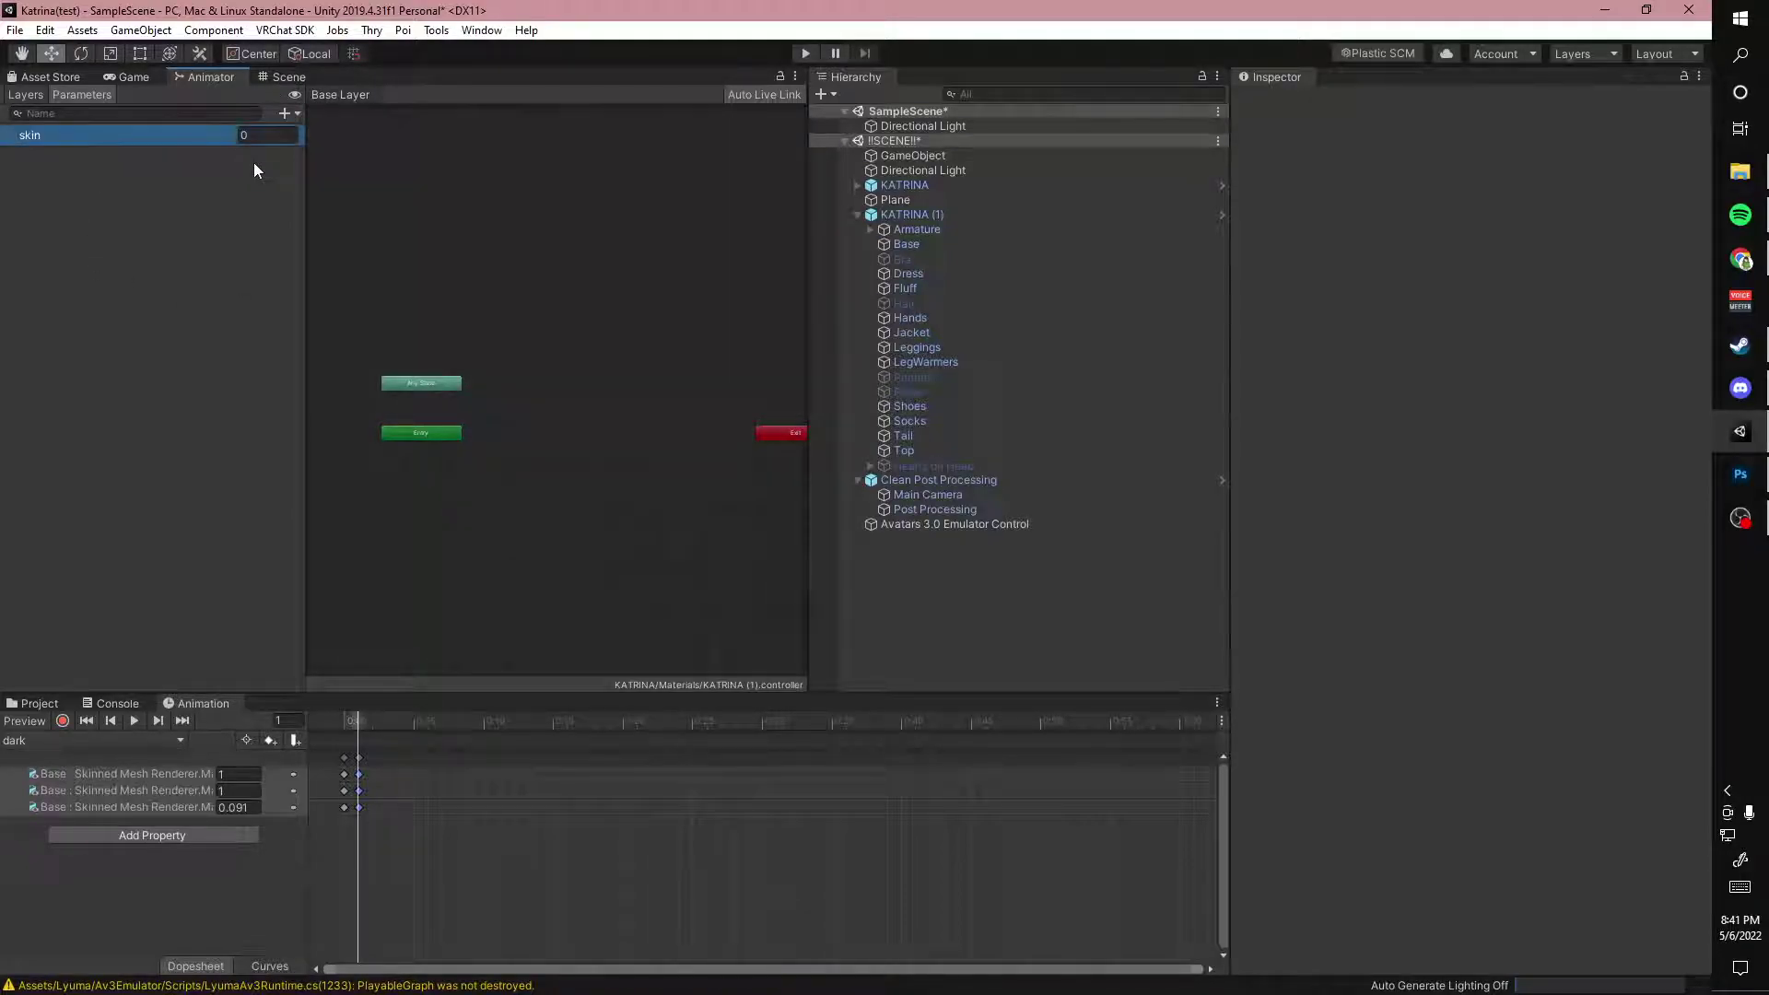
Add an animator layer named skin and raise its weight to the maximum
left_click(24, 95)
left_click(289, 113)
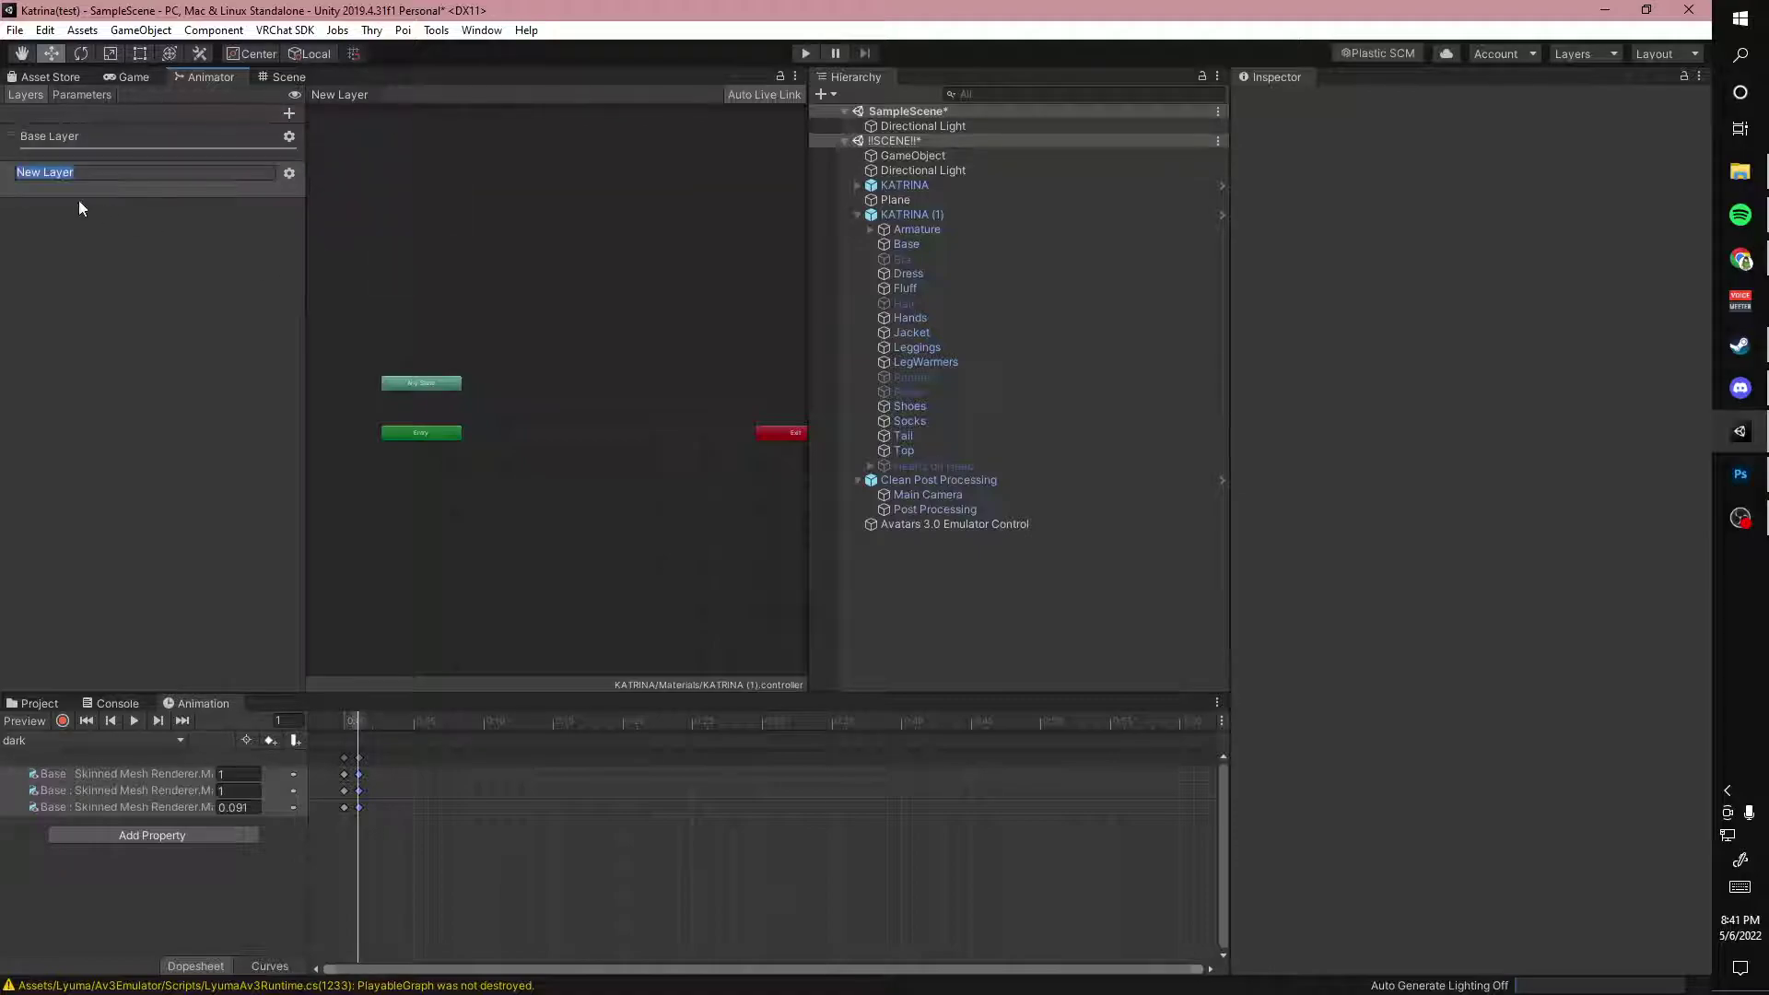
type("kin")
key("Return")
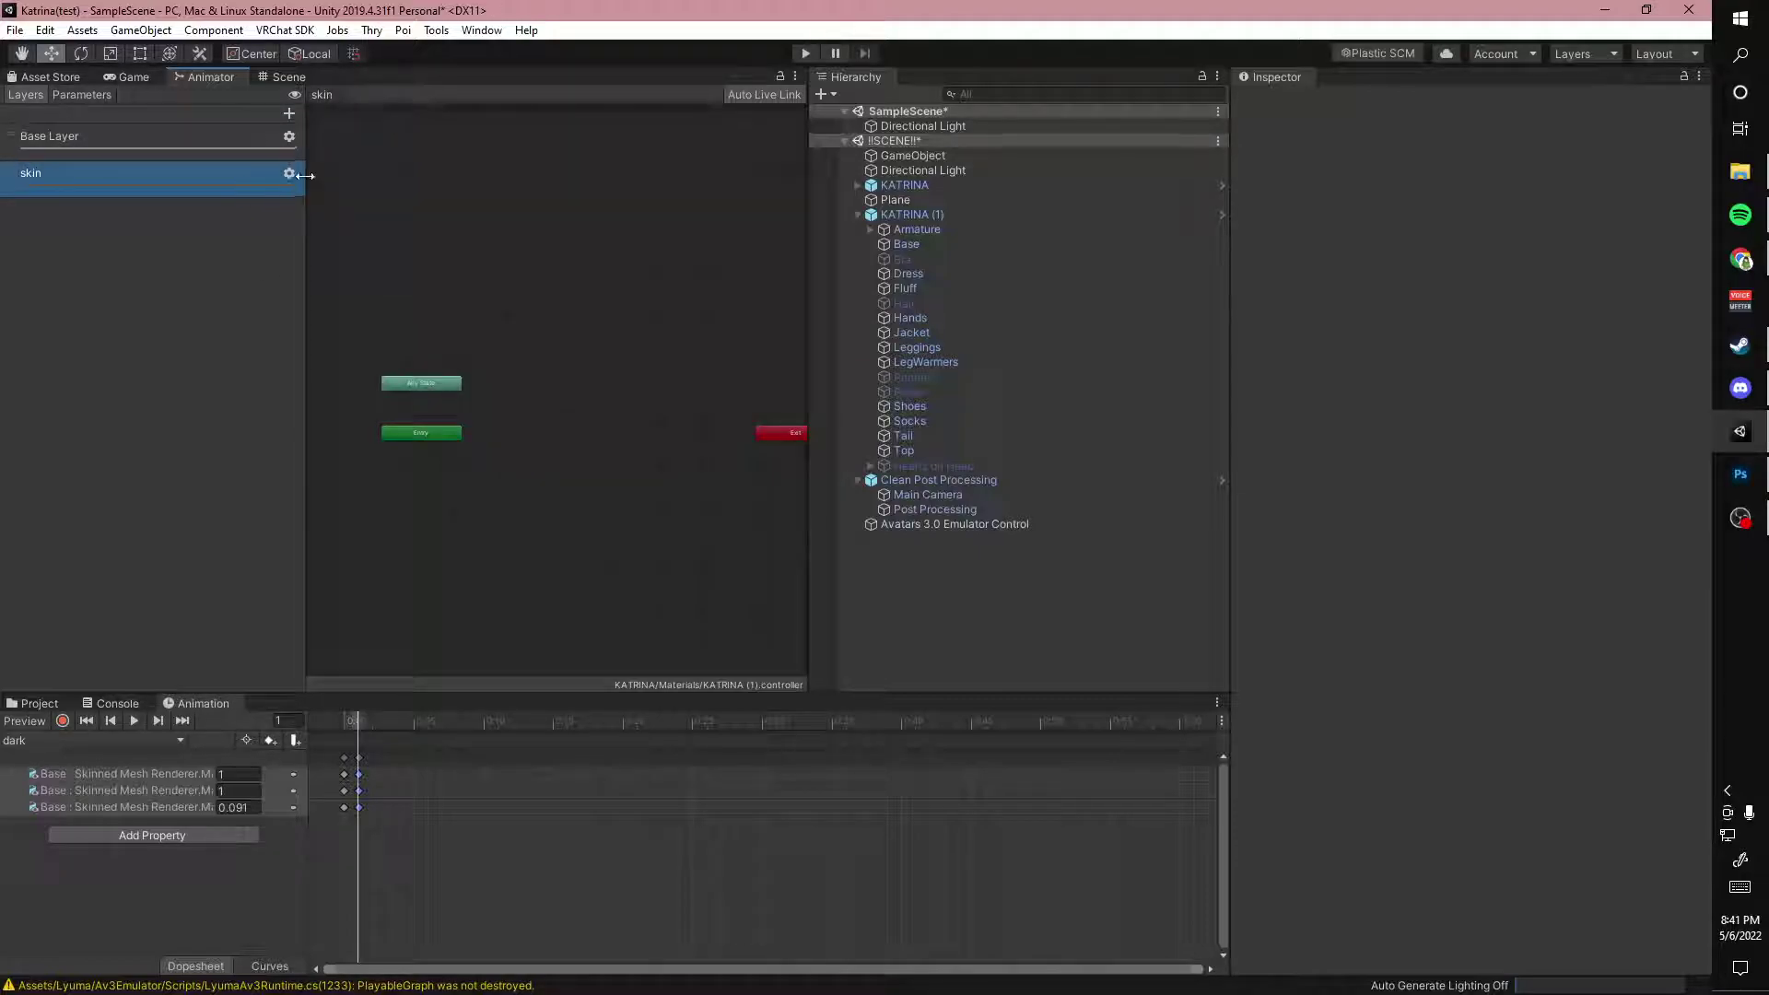
left_click(289, 173)
left_click_drag(412, 176, 517, 182)
left_click(555, 478)
Create a state from a new blend tree in the skin layer and turn off its Write Defaults
middle_click_drag(444, 430, 505, 387)
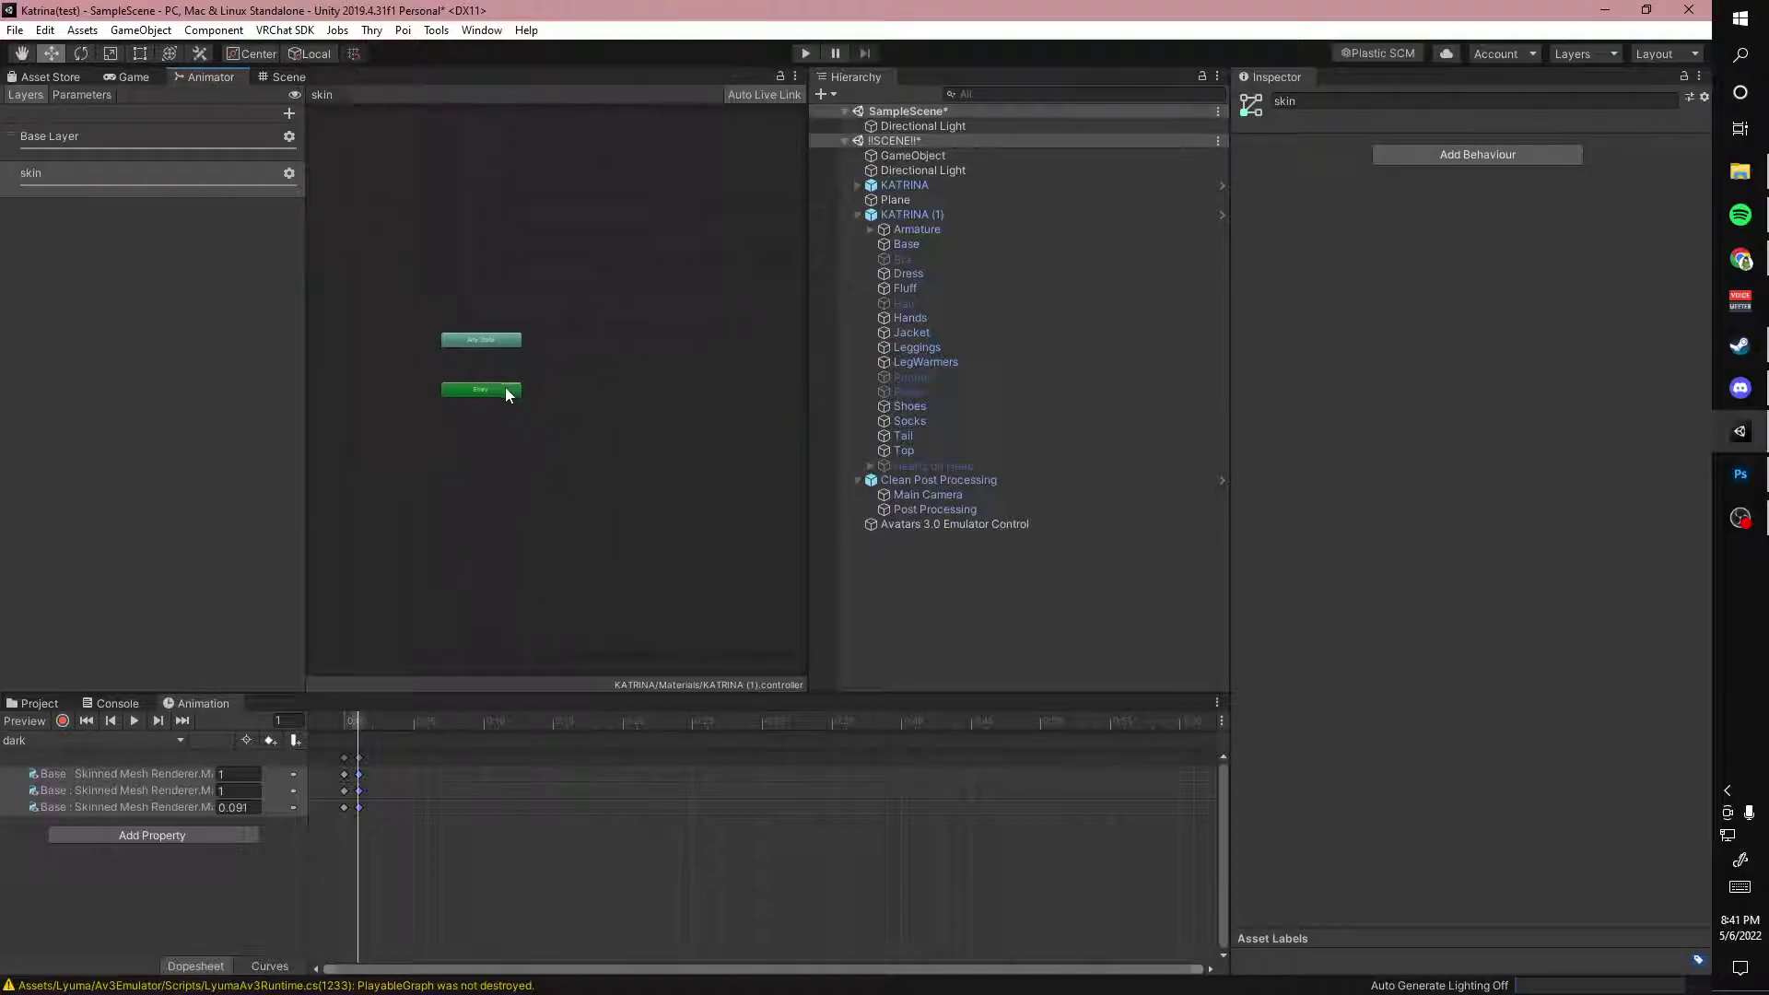
scroll(560, 384, "up", 4)
right_click(558, 390)
mouse_move(603, 392)
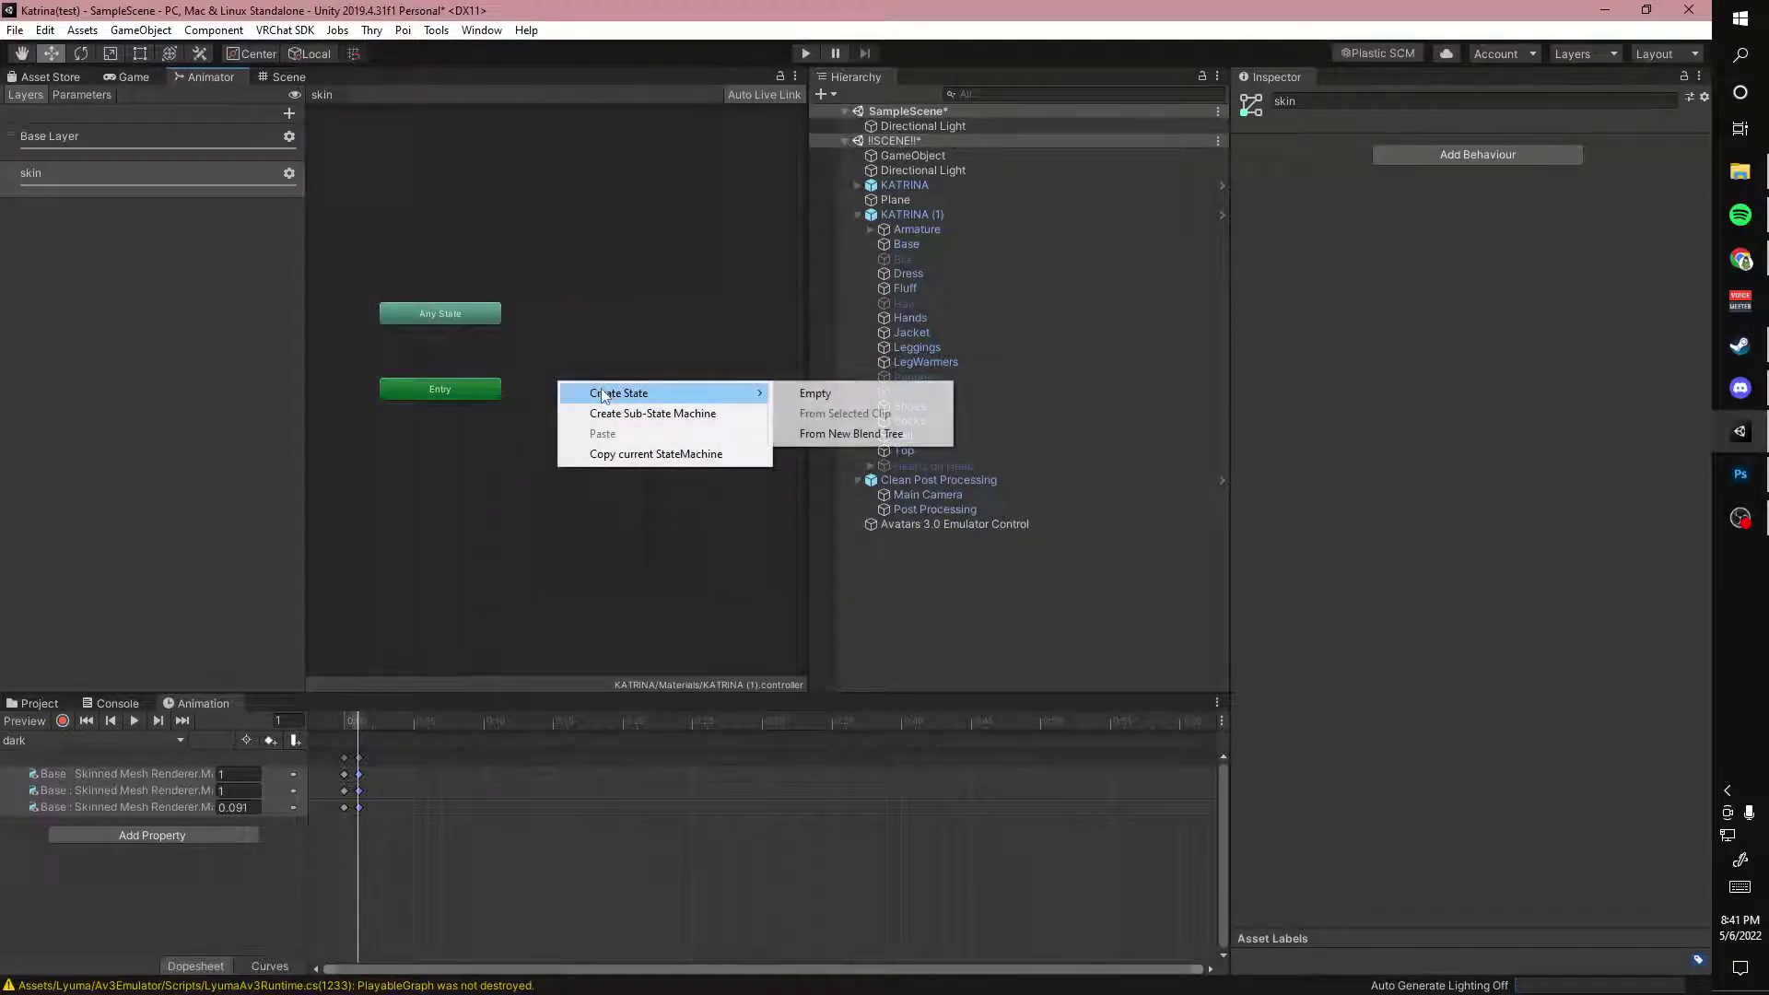
left_click(831, 434)
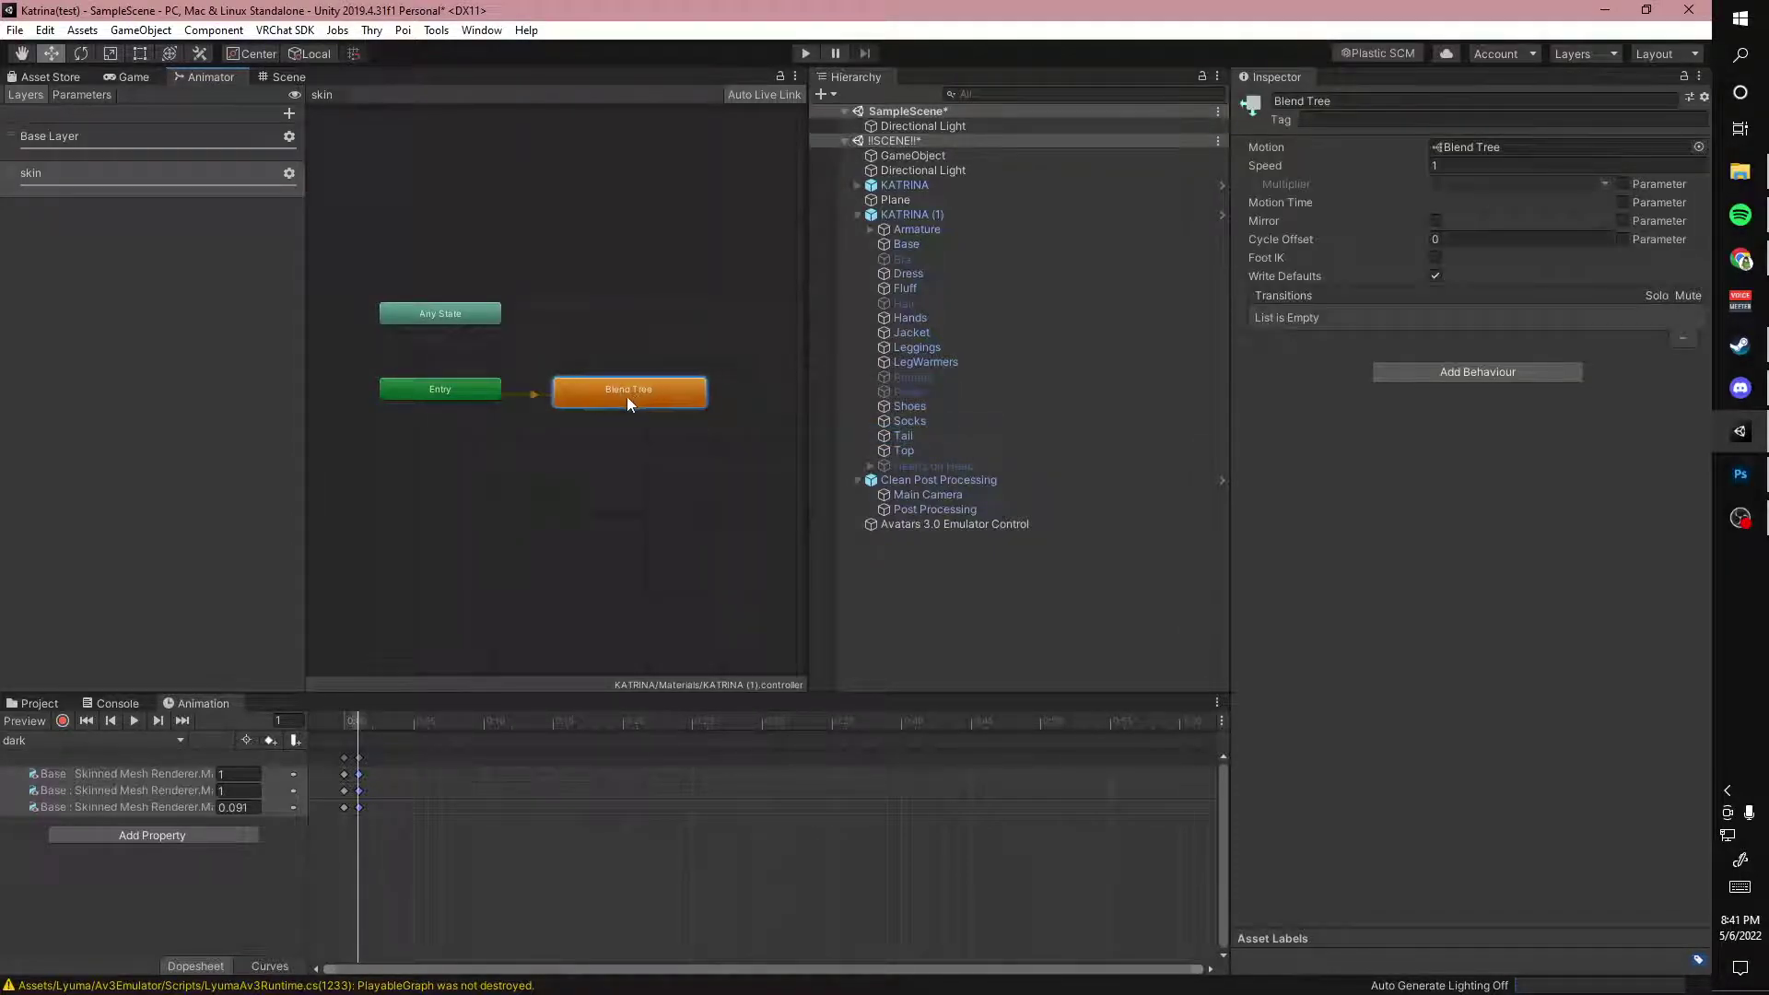
left_click(1434, 275)
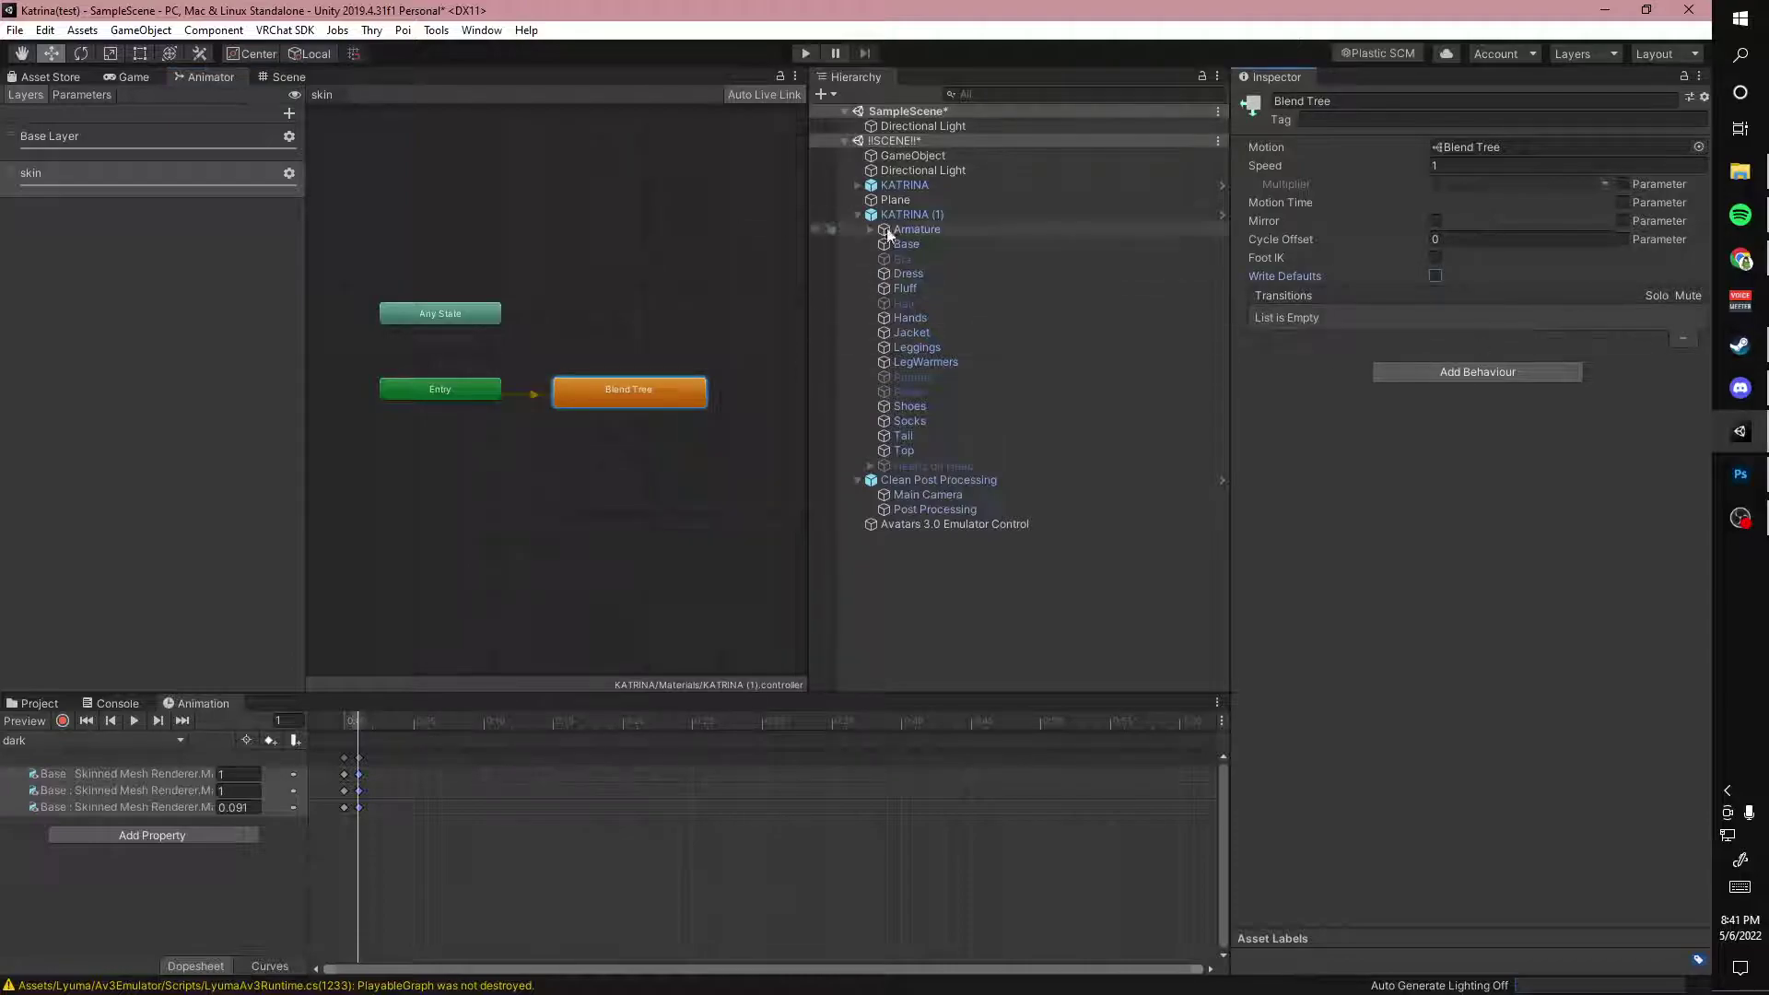
Open the skin layer's blend tree for editing
double_click(612, 392)
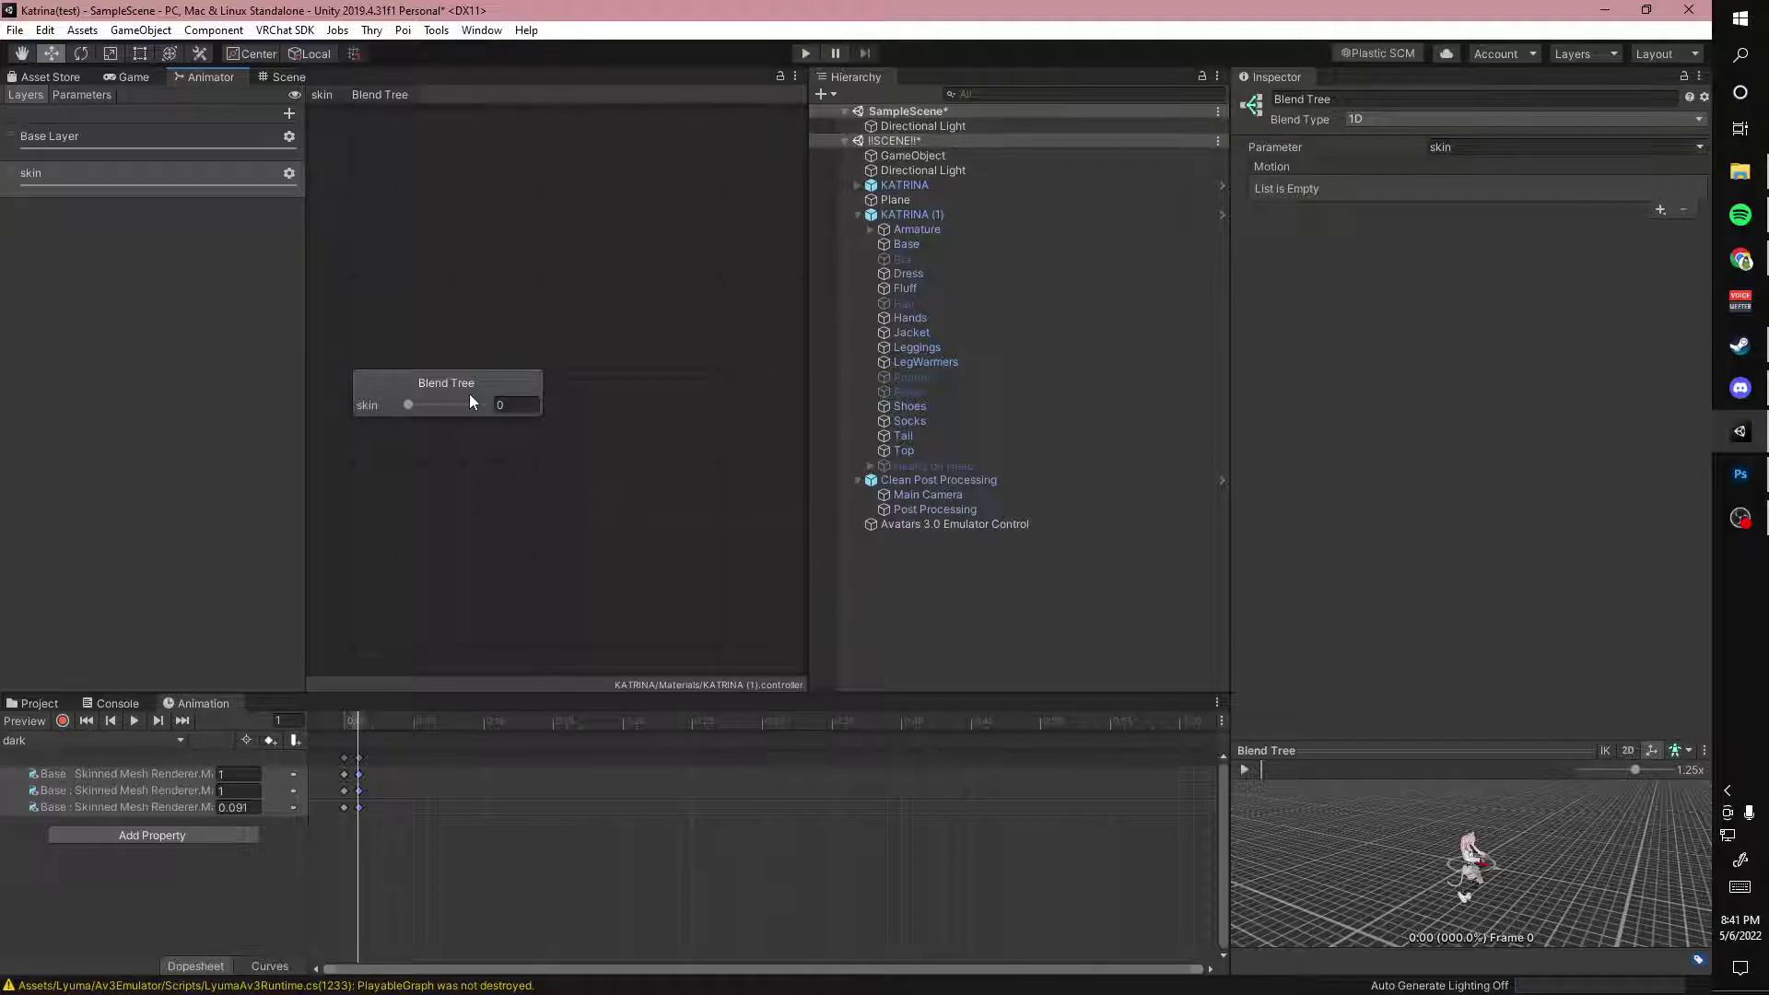
left_click(443, 384)
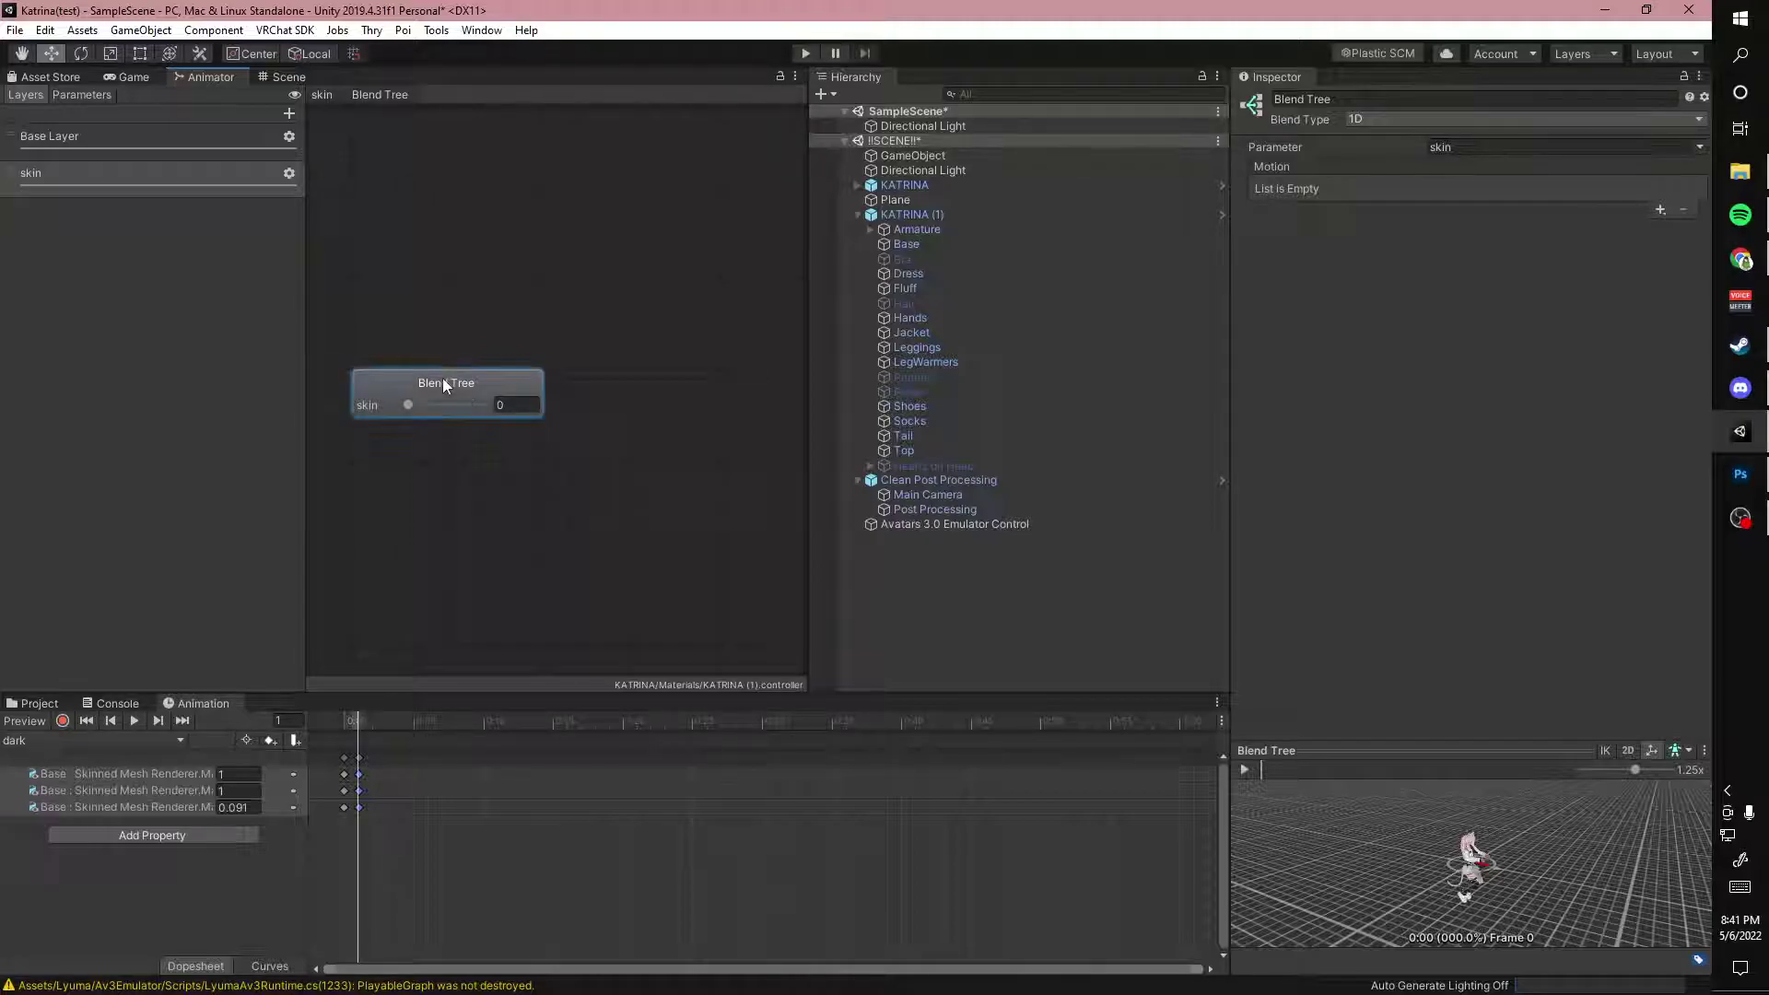
middle_click_drag(509, 373, 542, 371)
left_click(321, 94)
left_click(577, 389)
double_click(579, 396)
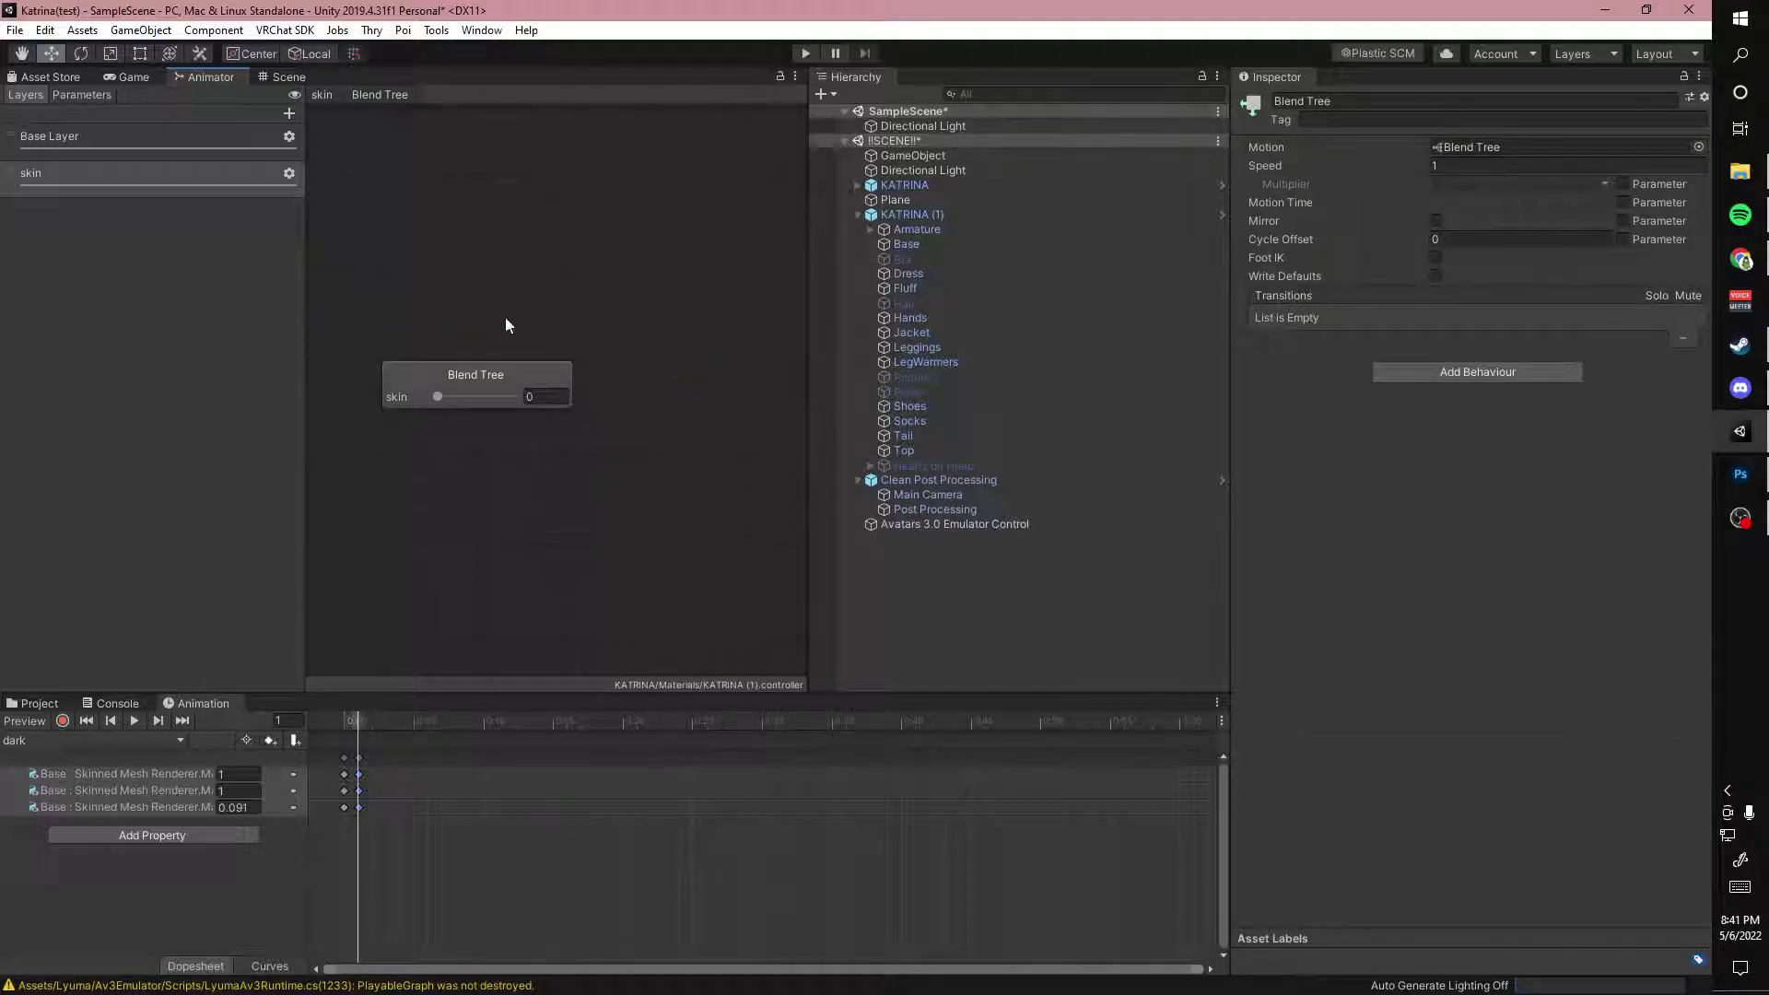
Display the project's Materials assets and choose skin as the blend tree's parameter
left_click(37, 704)
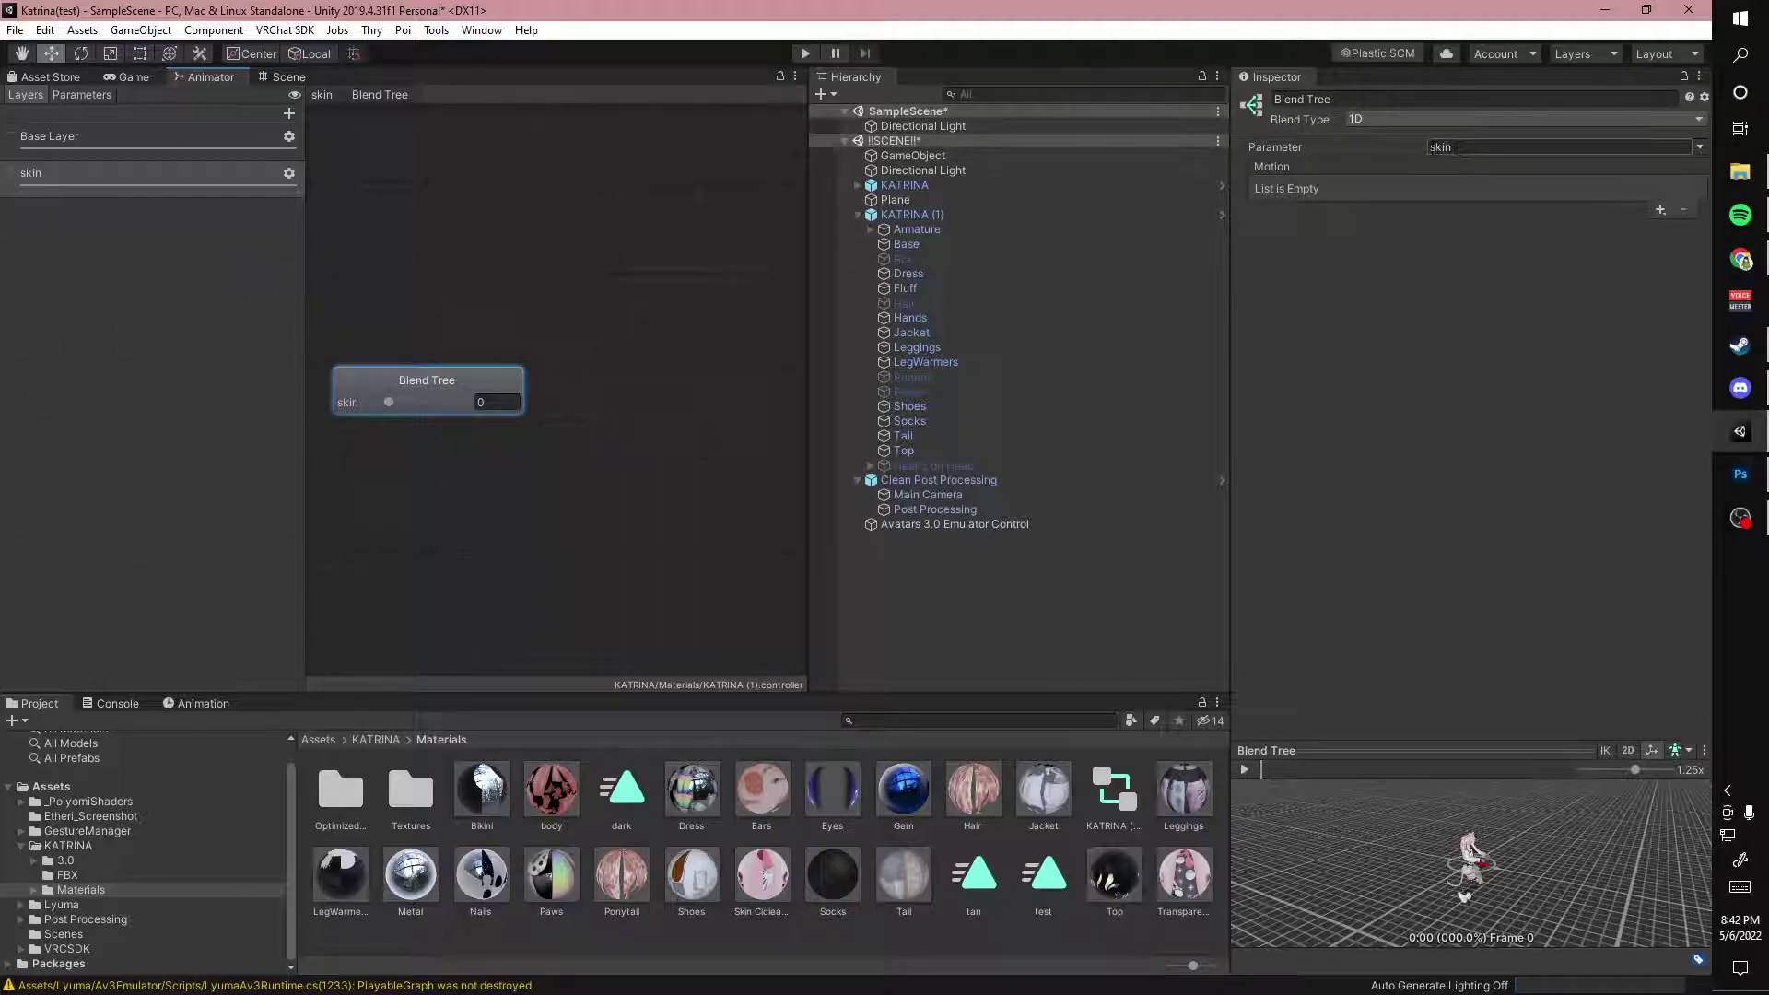
left_click(1694, 147)
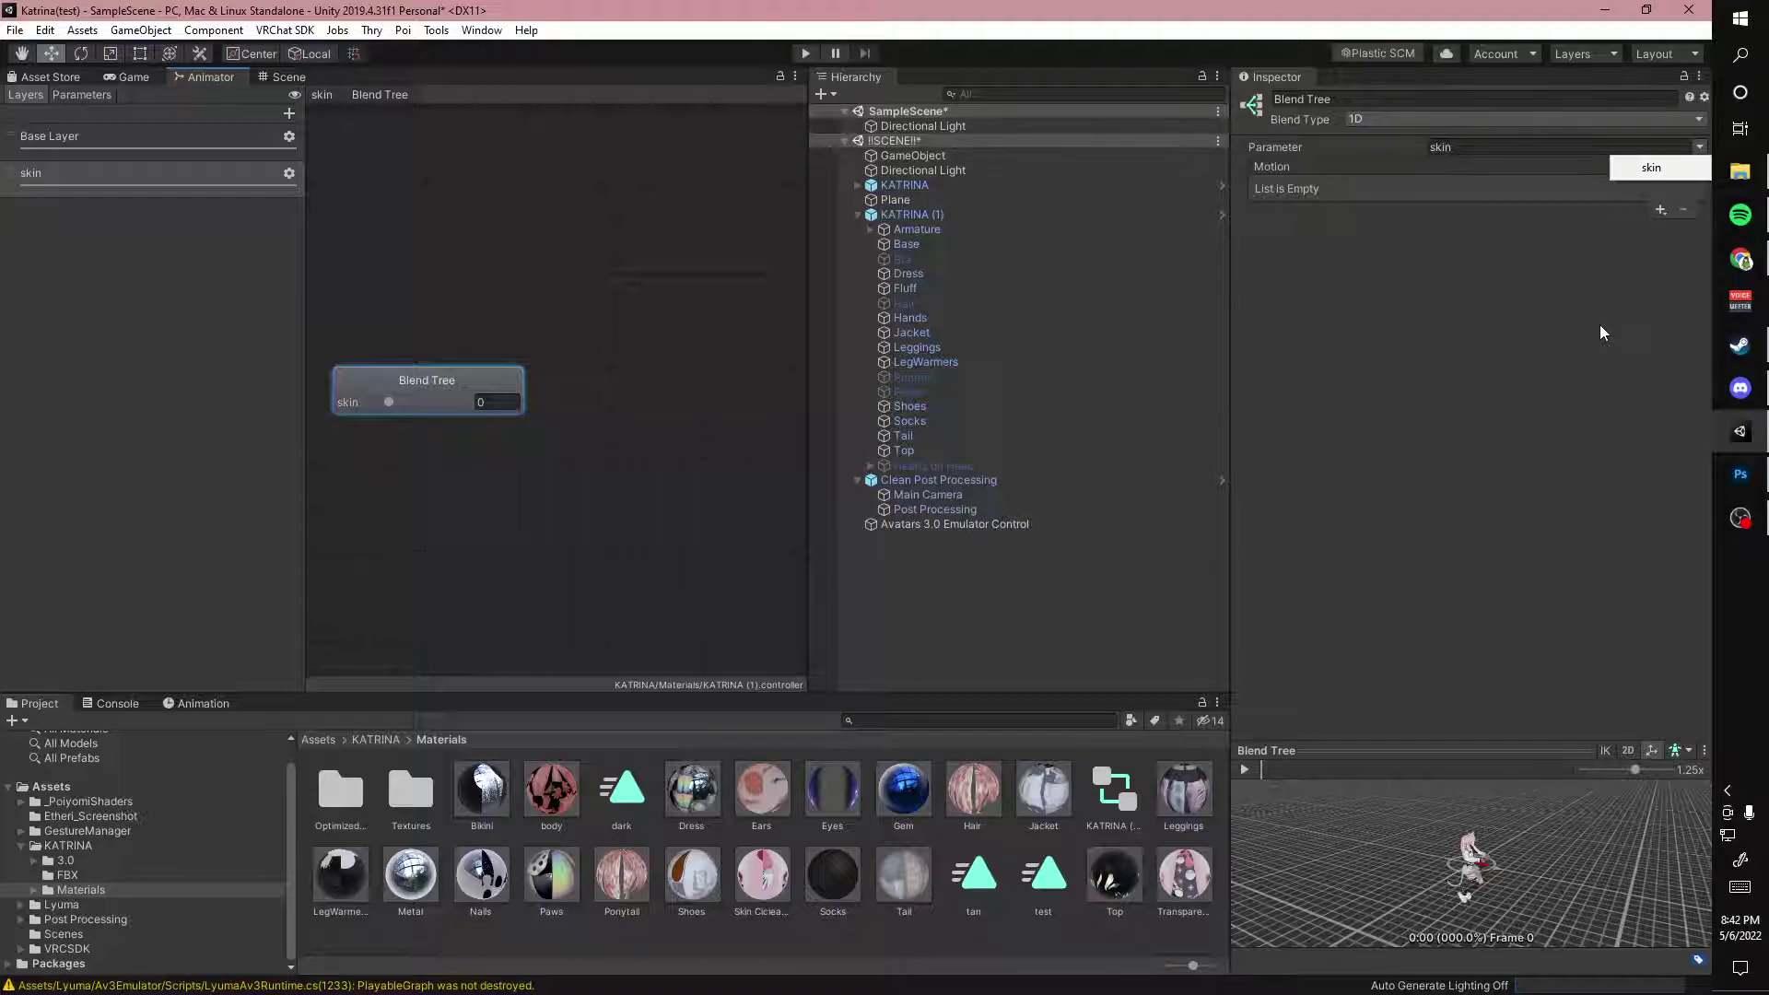
left_click(1454, 243)
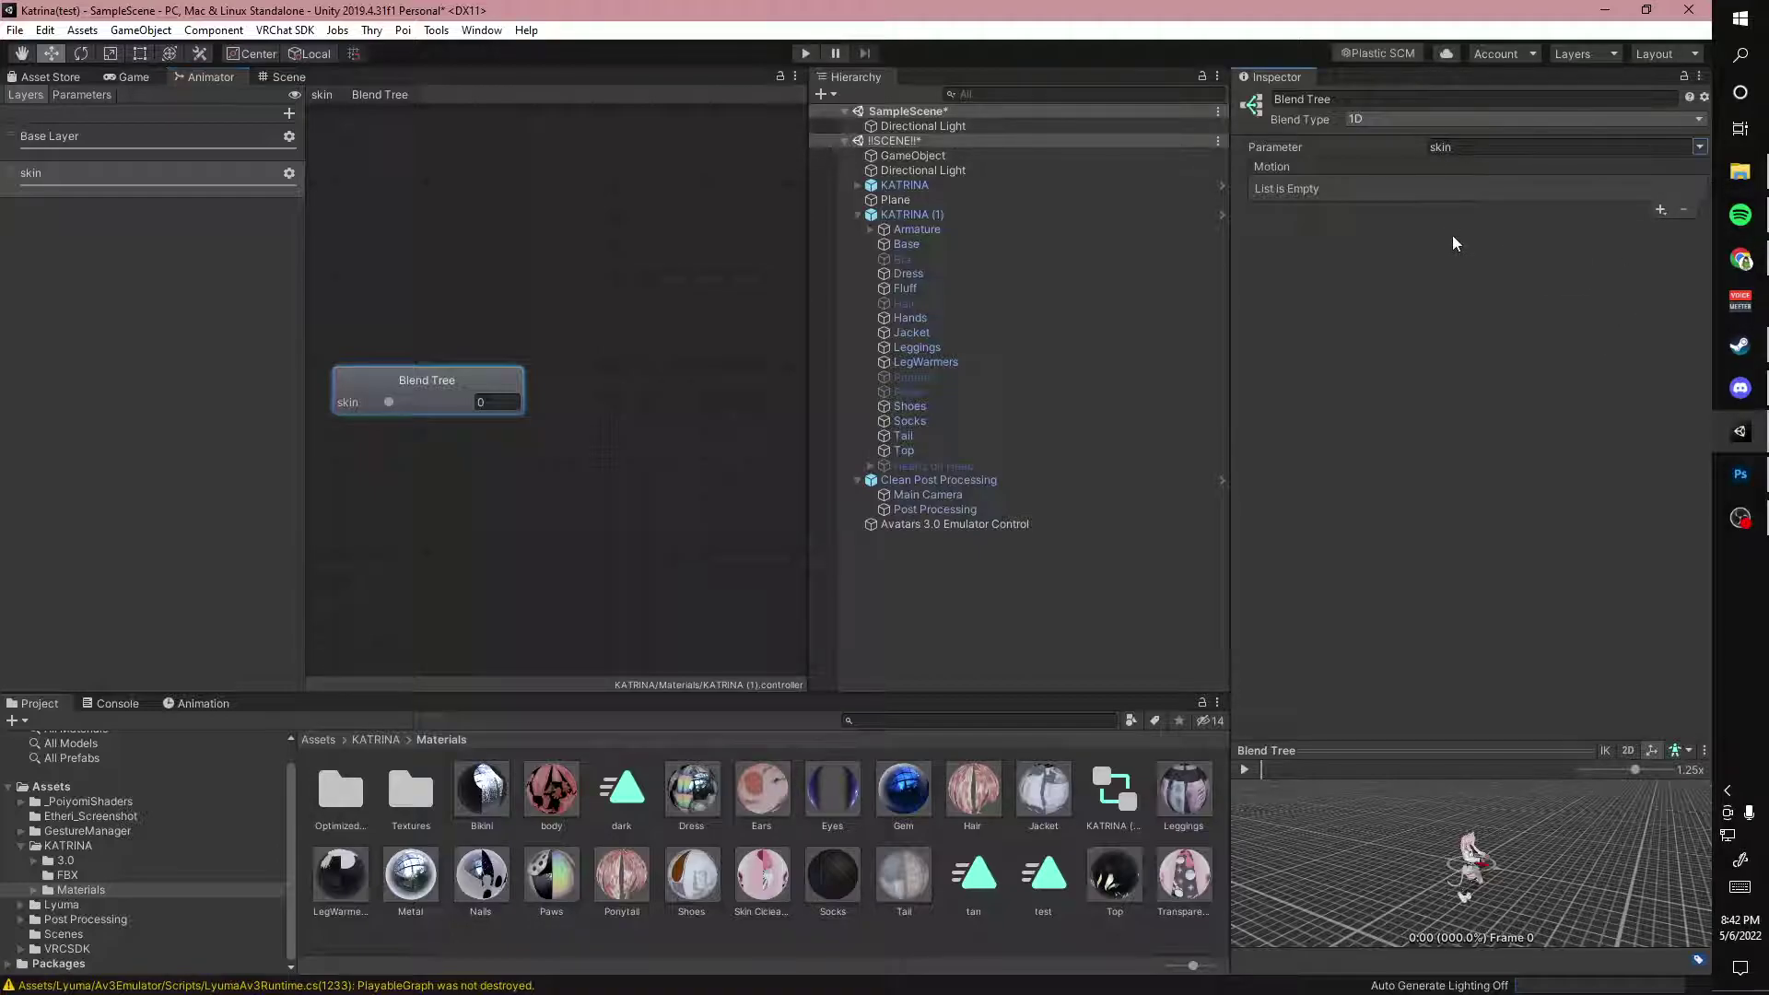
left_click(1442, 151)
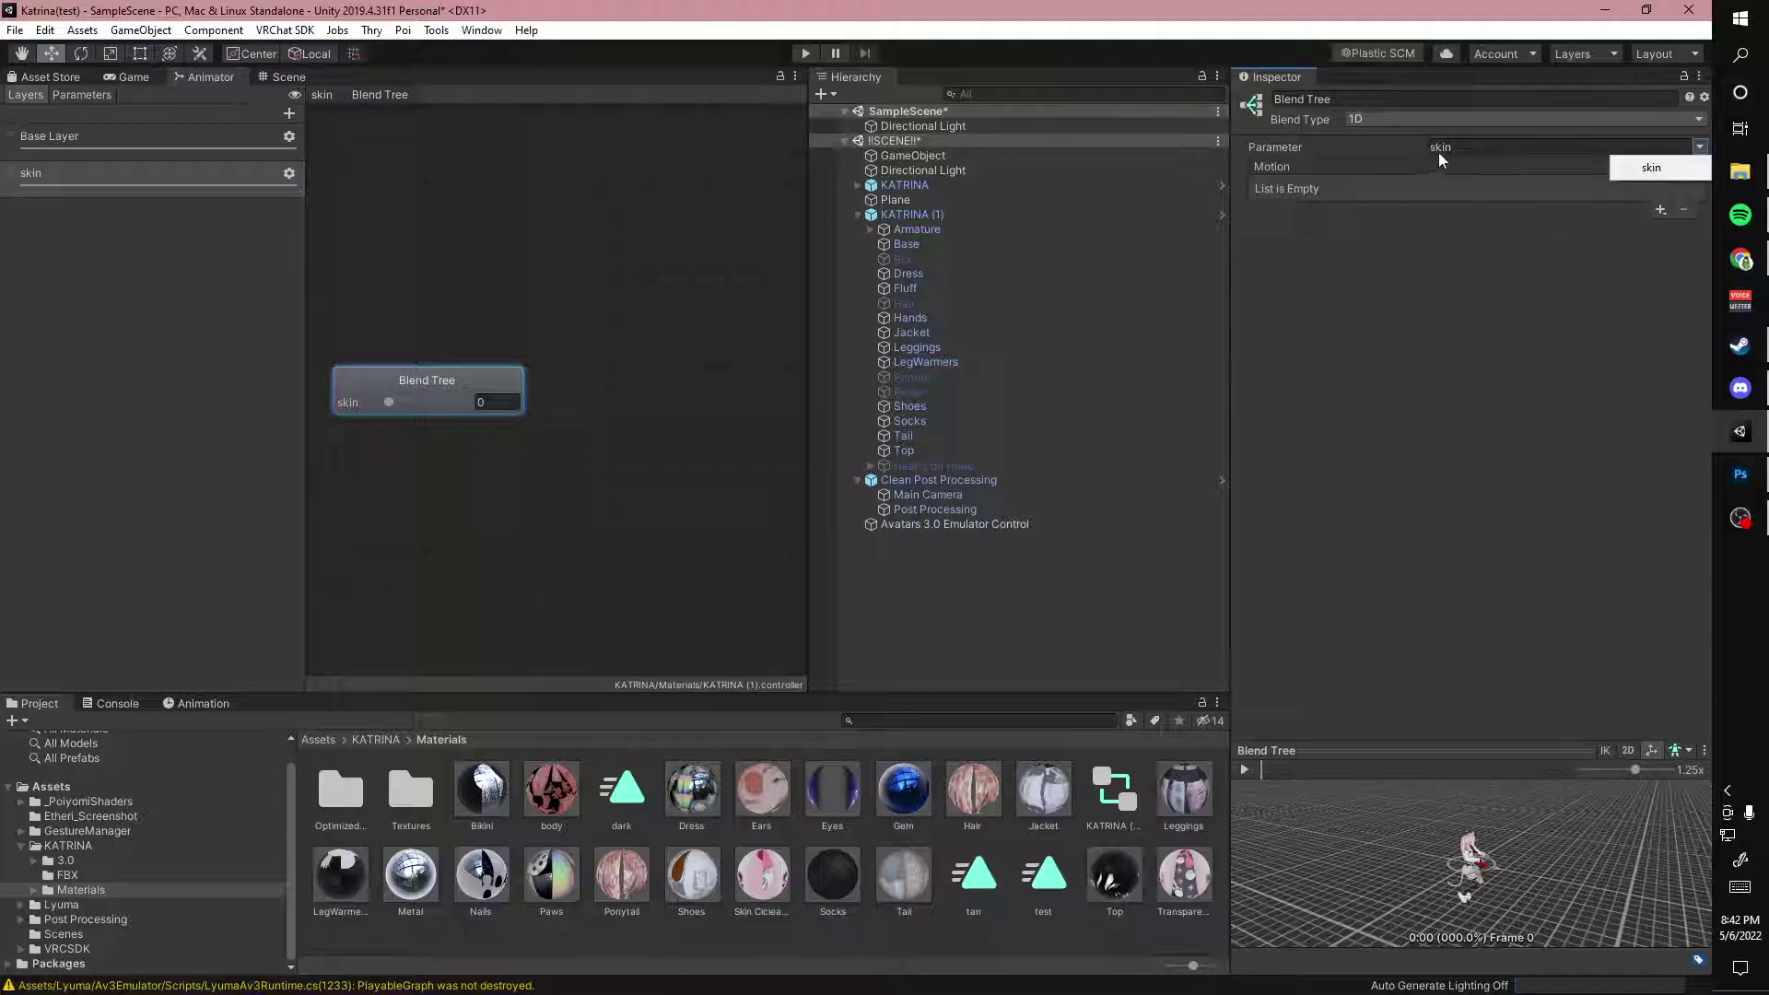
left_click(1630, 168)
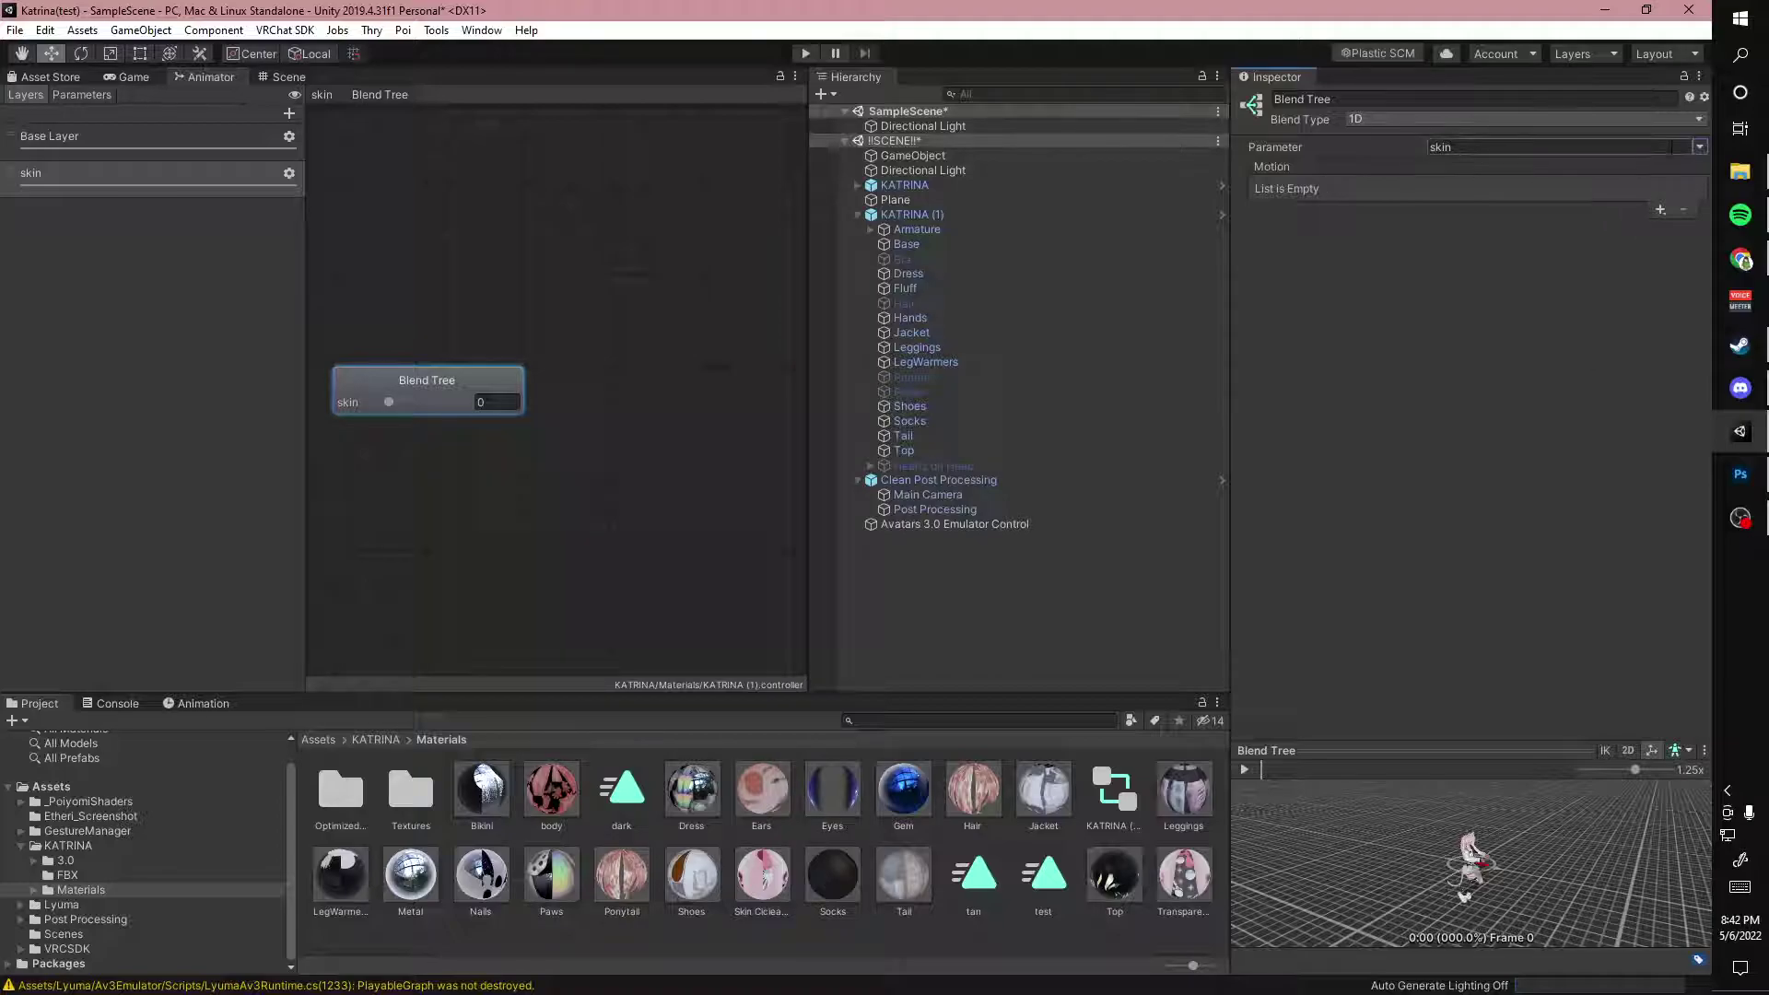
Keep skin as the blend tree's parameter and add three empty motion fields to its motion list
left_click(1694, 148)
left_click(1624, 250)
left_click(1664, 210)
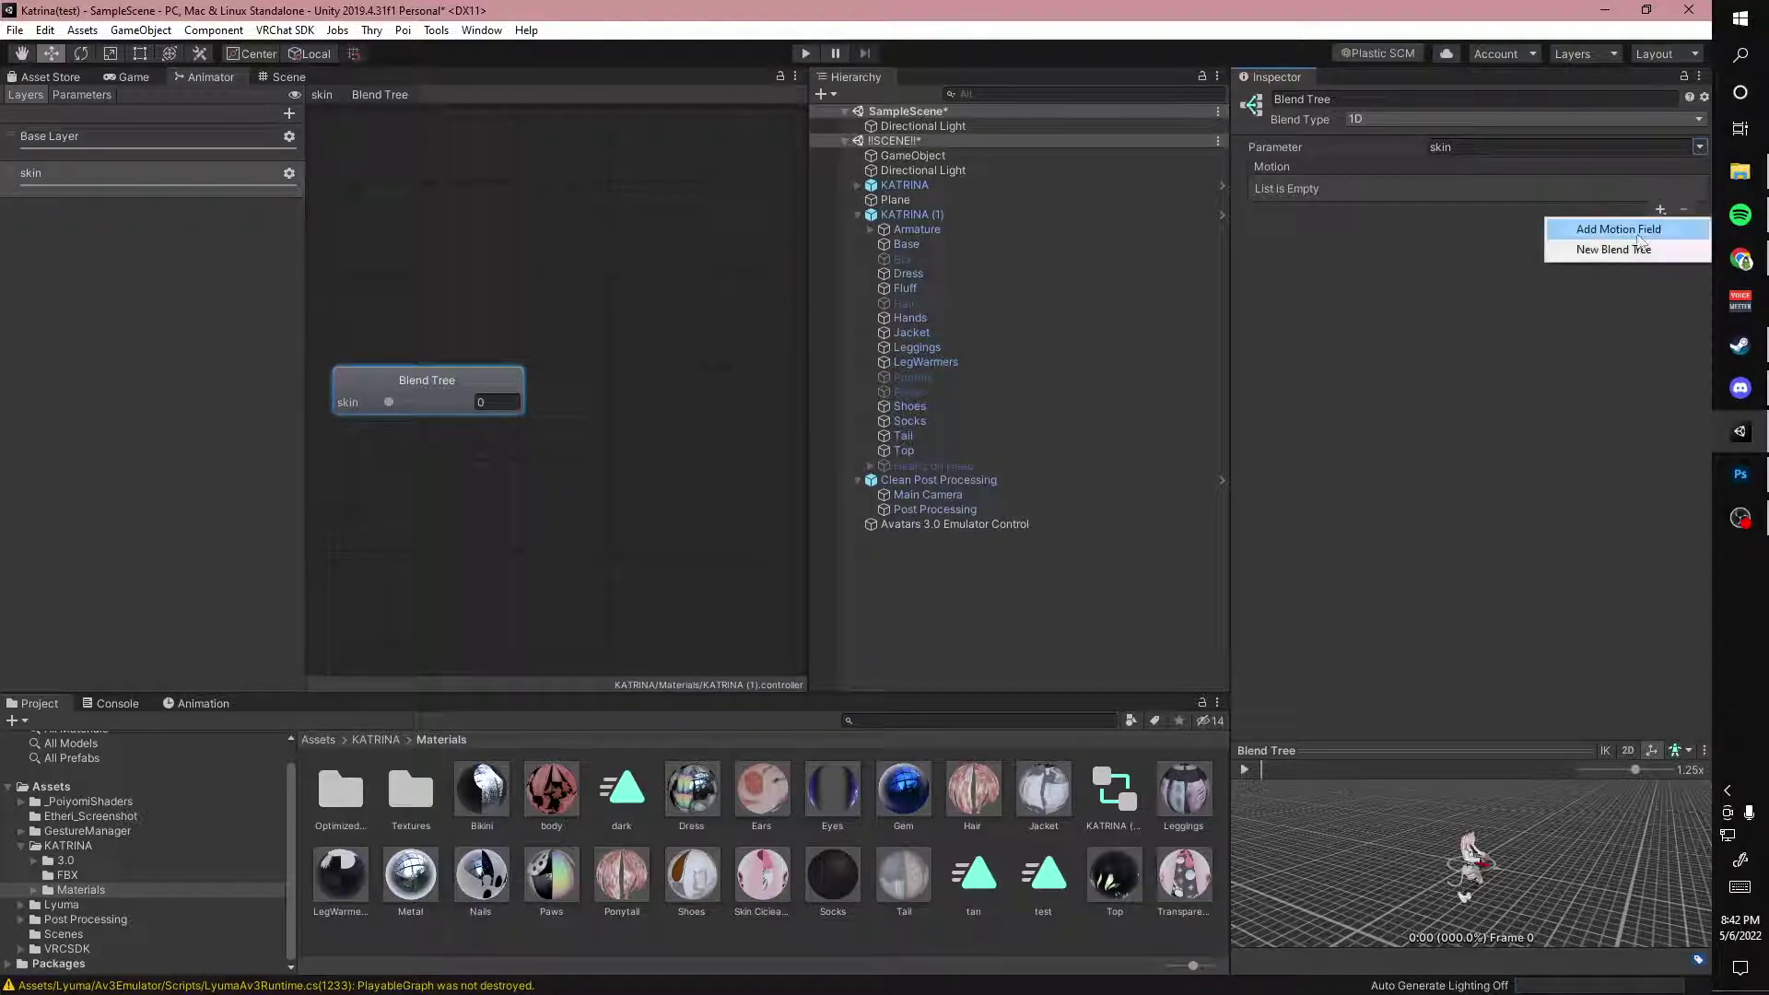
left_click(1656, 230)
left_click(1663, 210)
left_click(1659, 230)
left_click(1660, 290)
left_click(1619, 311)
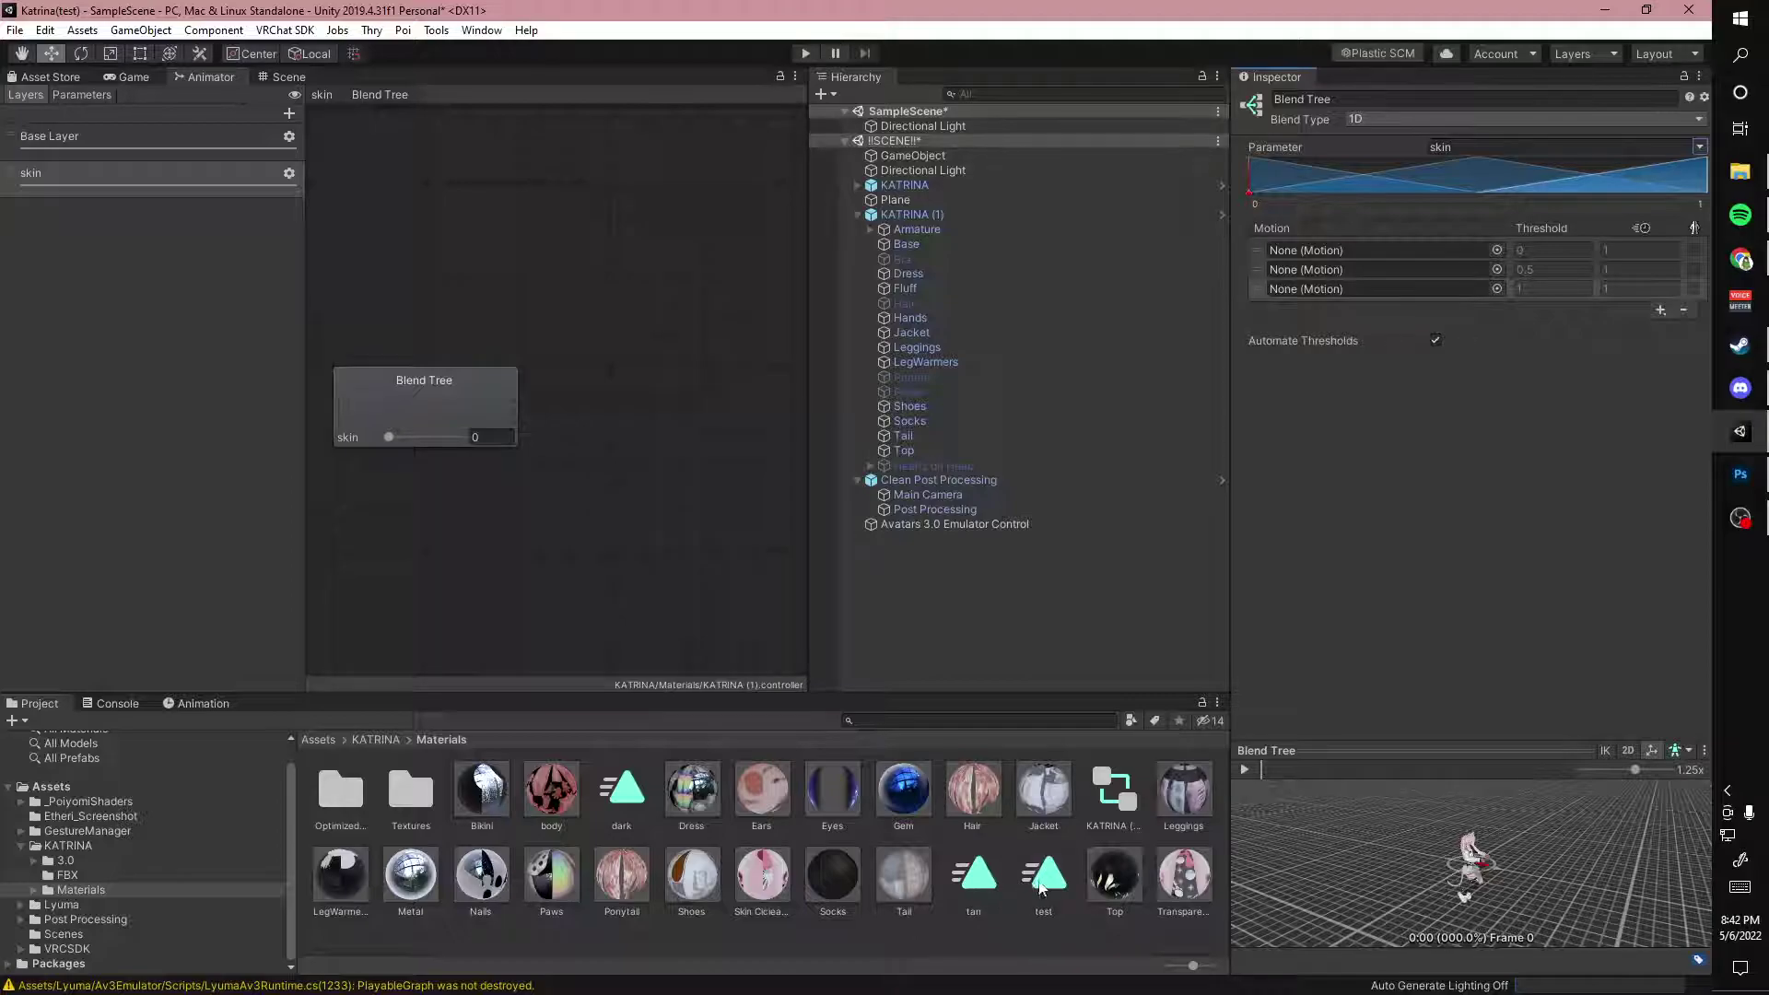
Assign the test, tan and dark clips, in that order, to the blend tree's three motion fields
left_click_drag(1040, 887, 1364, 255)
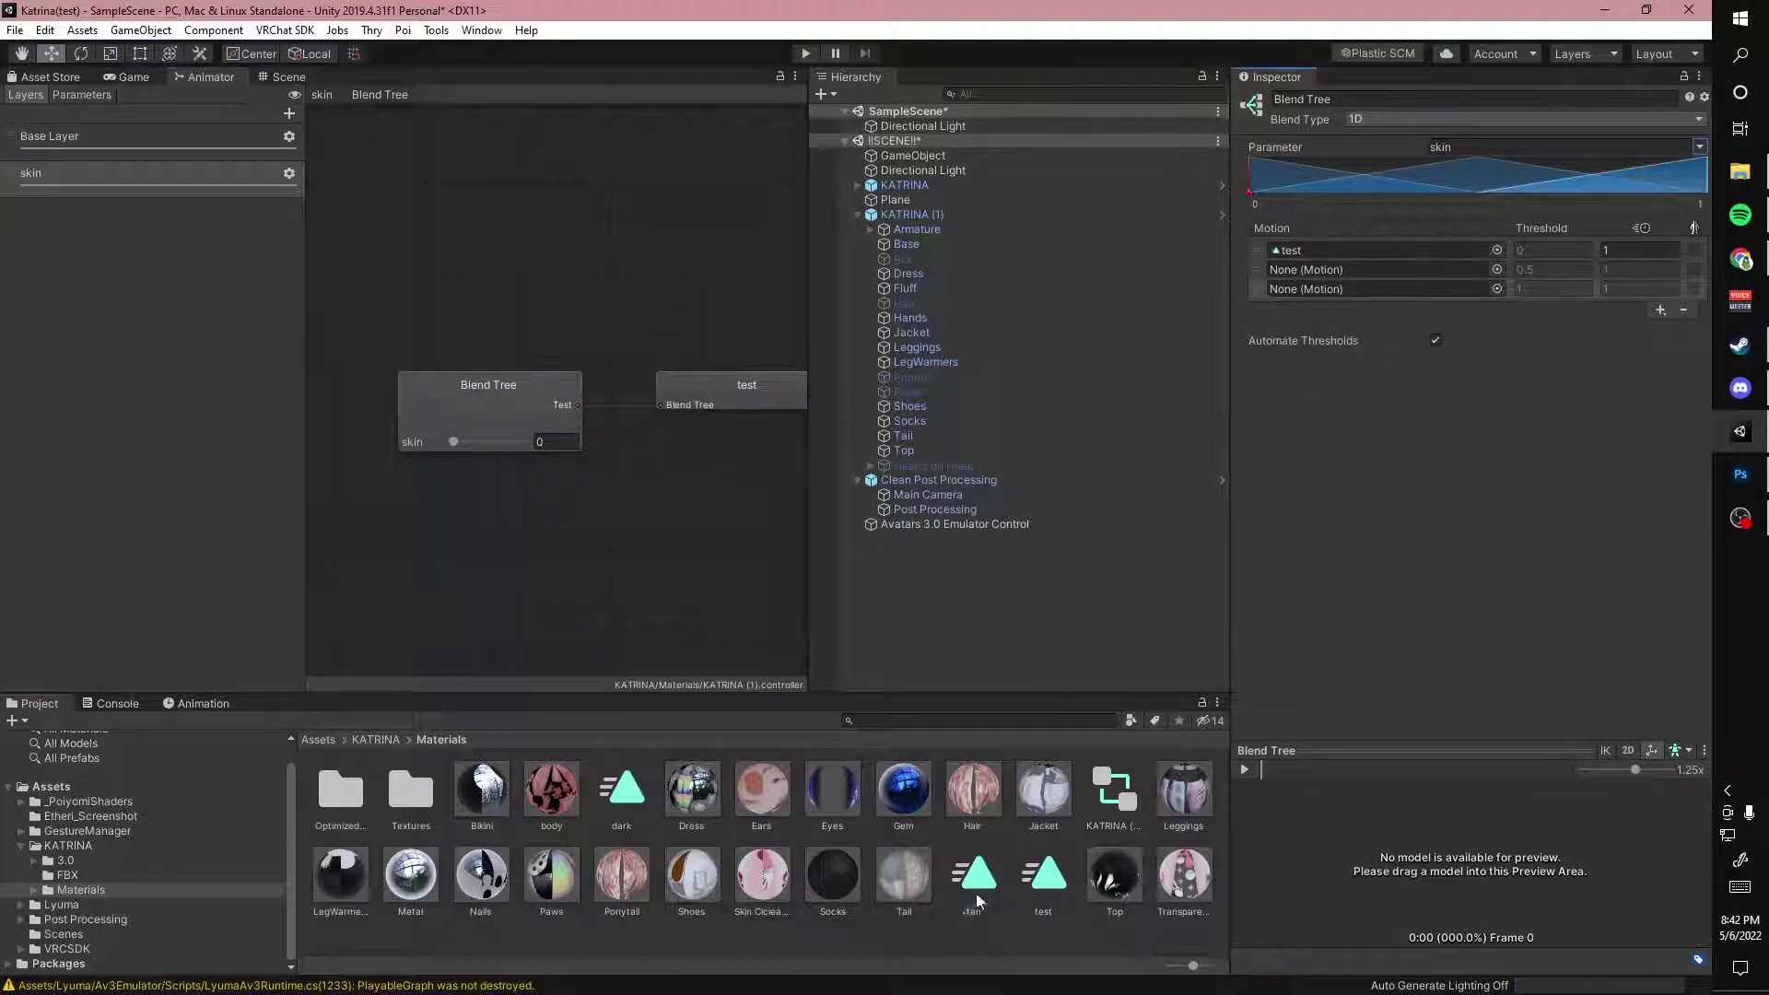
left_click_drag(977, 901, 1346, 270)
left_click_drag(622, 791, 1374, 291)
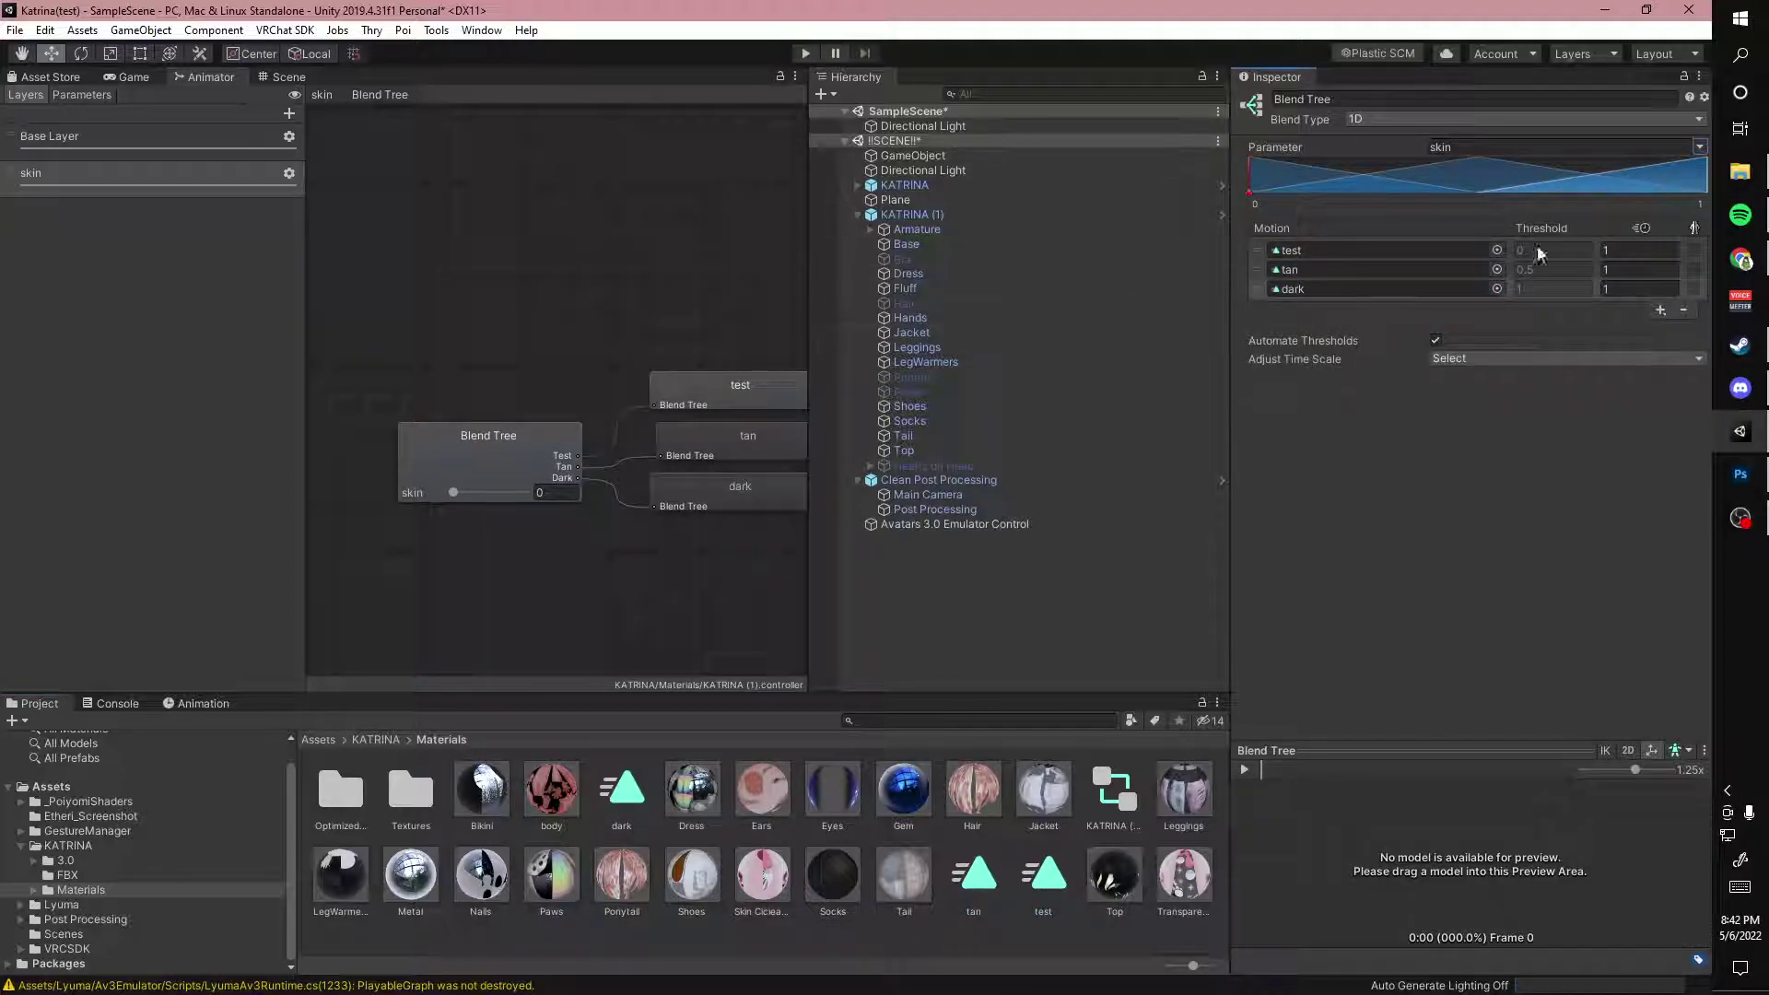
Load the KATRINA model from the project's KATRINA folder into the blend tree preview and enlarge the preview area
left_click(124, 788)
left_click(67, 845)
left_click_drag(691, 791, 1434, 875)
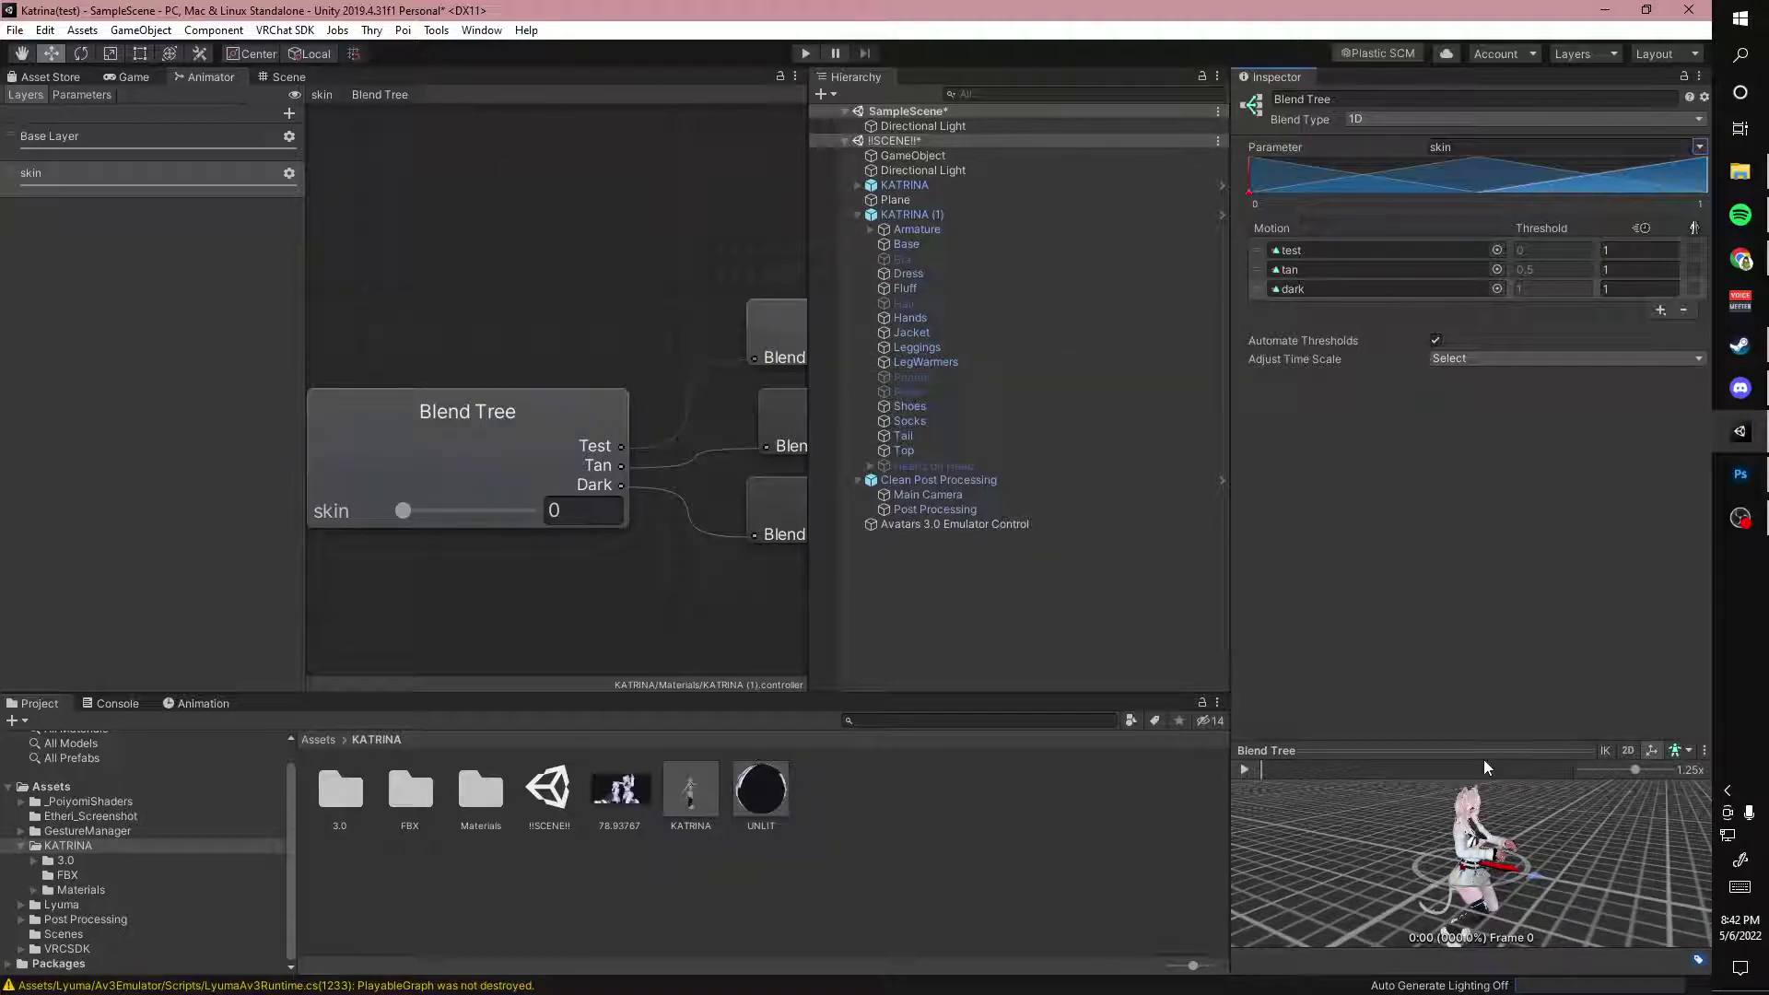
left_click_drag(1485, 754, 1458, 402)
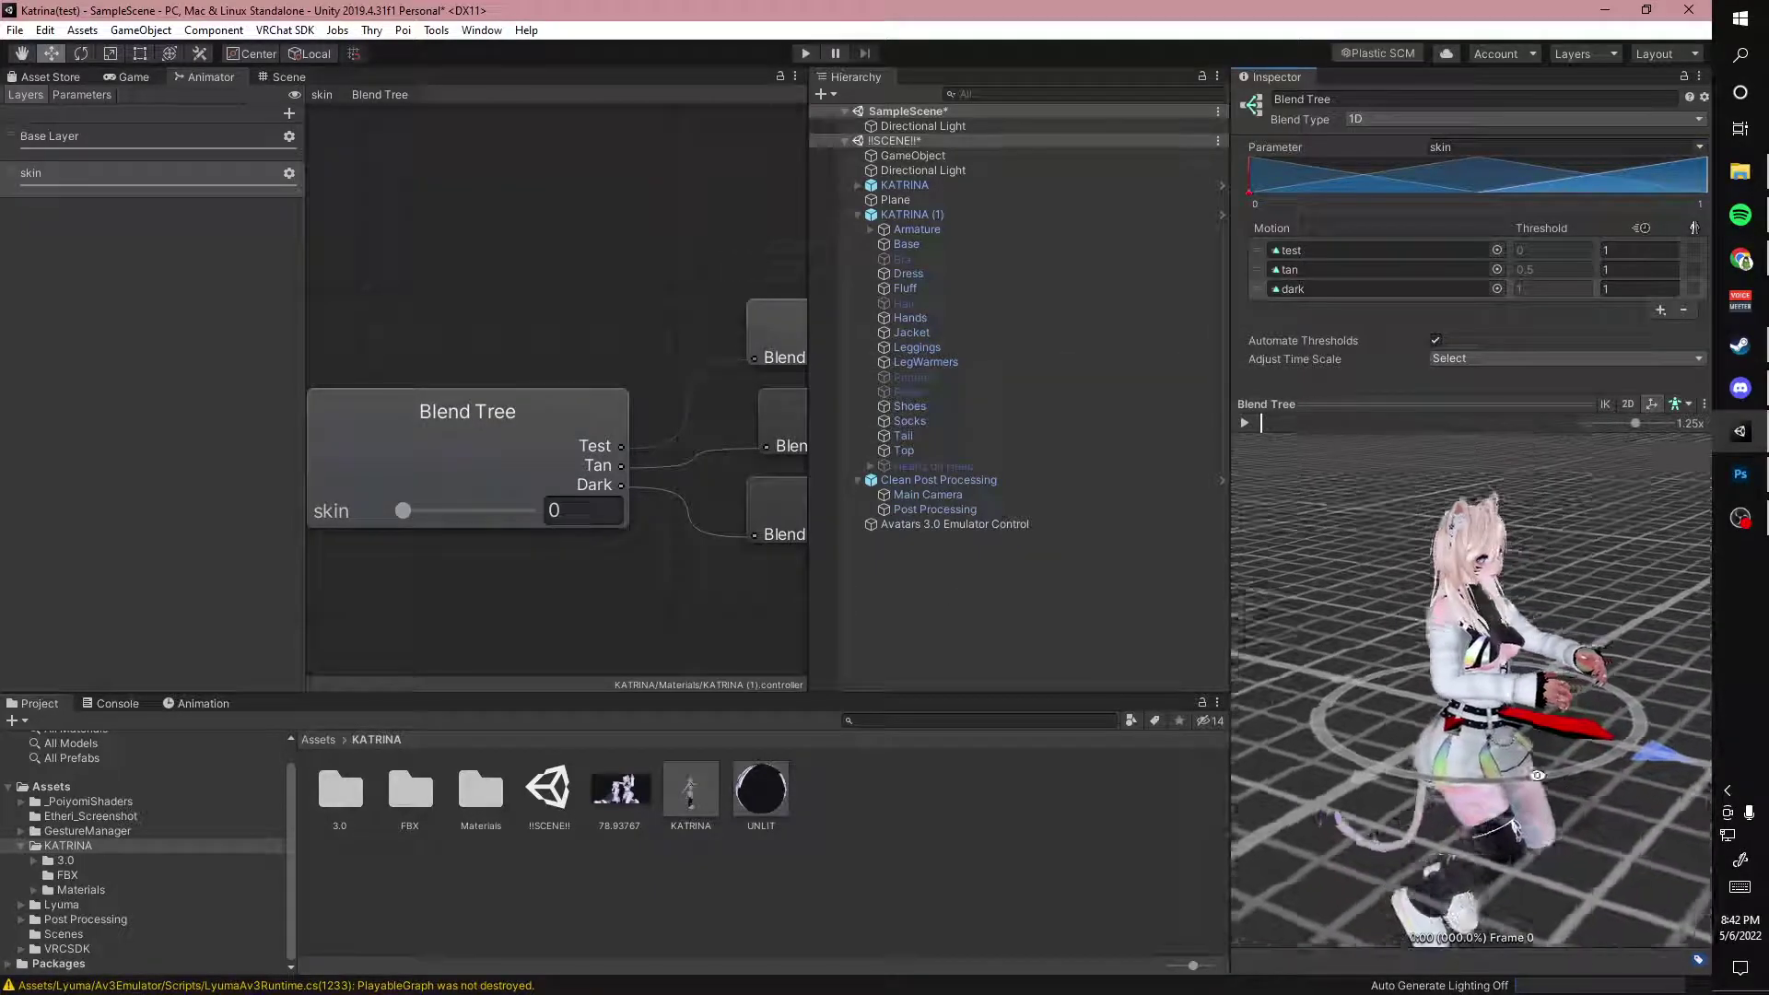
Examine the skin blend on the previewed avatar with the skin parameter at 0.75, and return the parameter to its minimum
left_click_drag(387, 516, 500, 529)
right_click_drag(1275, 648, 1656, 834, "alt")
right_click_drag(1503, 746, 1442, 703)
left_click_drag(1442, 704, 1473, 735)
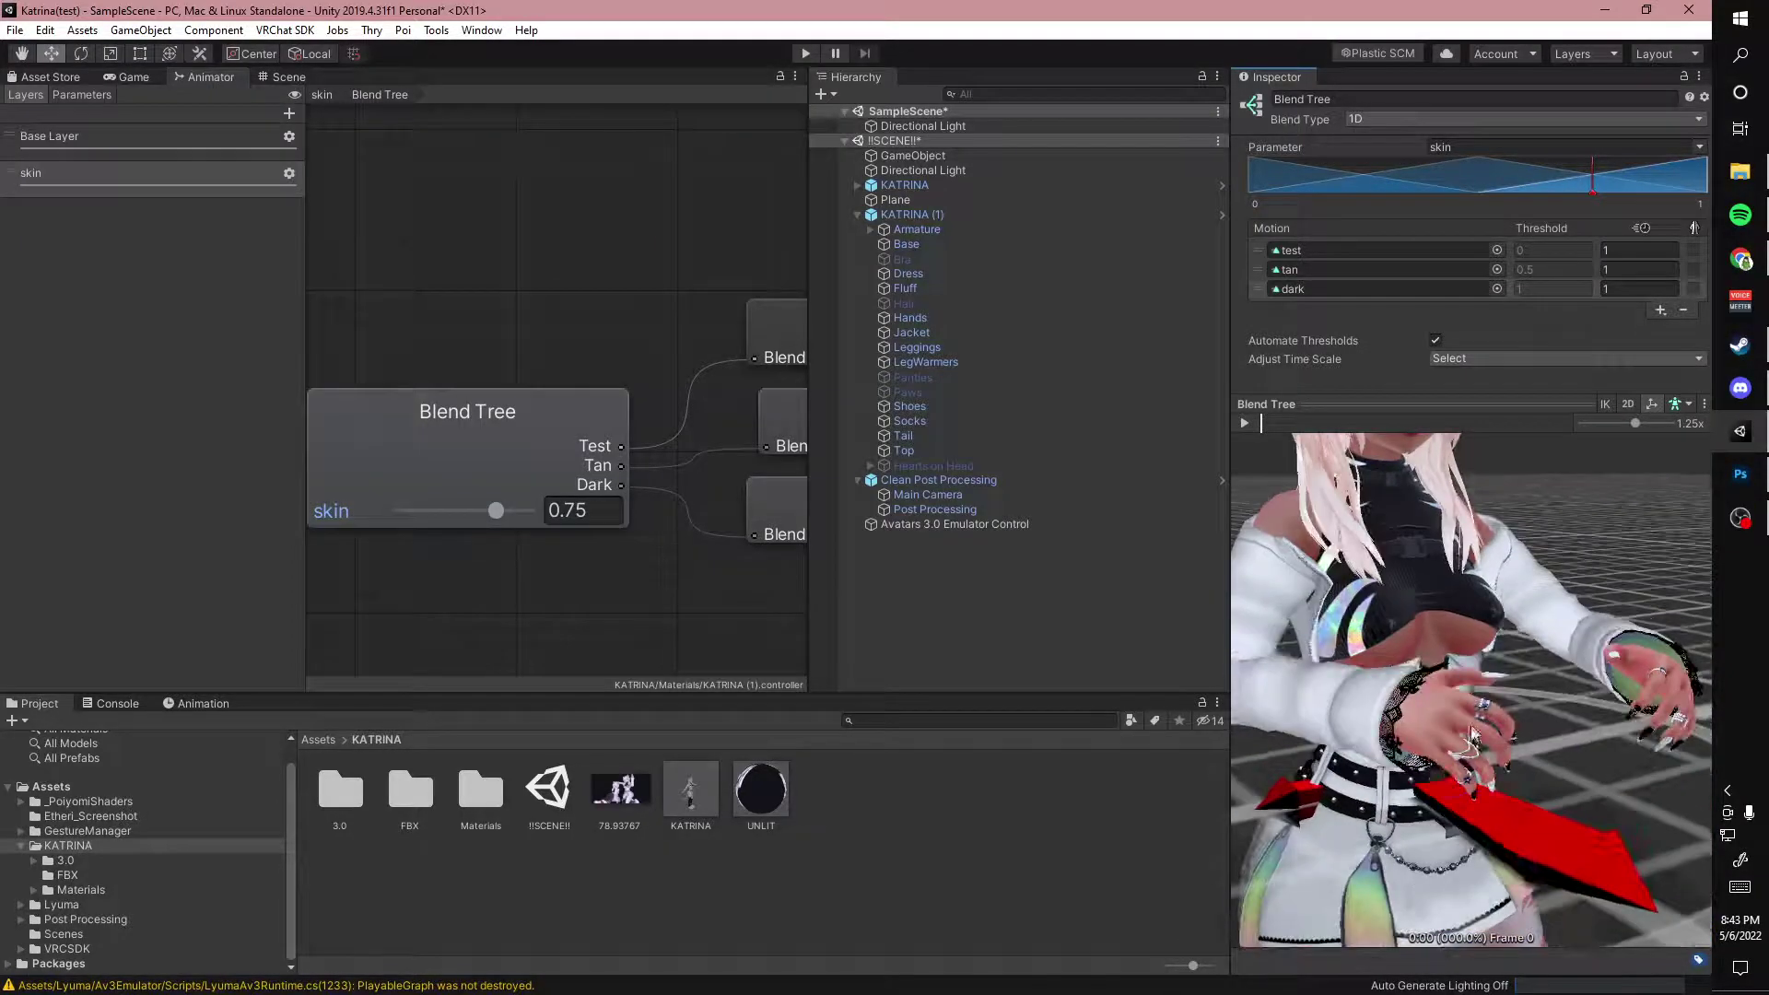
mouse_move(1480, 715)
right_mouse_down()
mouse_move(1548, 724)
mouse_move(1530, 702)
mouse_move(1464, 701)
right_mouse_up()
left_click_drag(1464, 702, 1424, 695)
left_click_drag(496, 510, 396, 514)
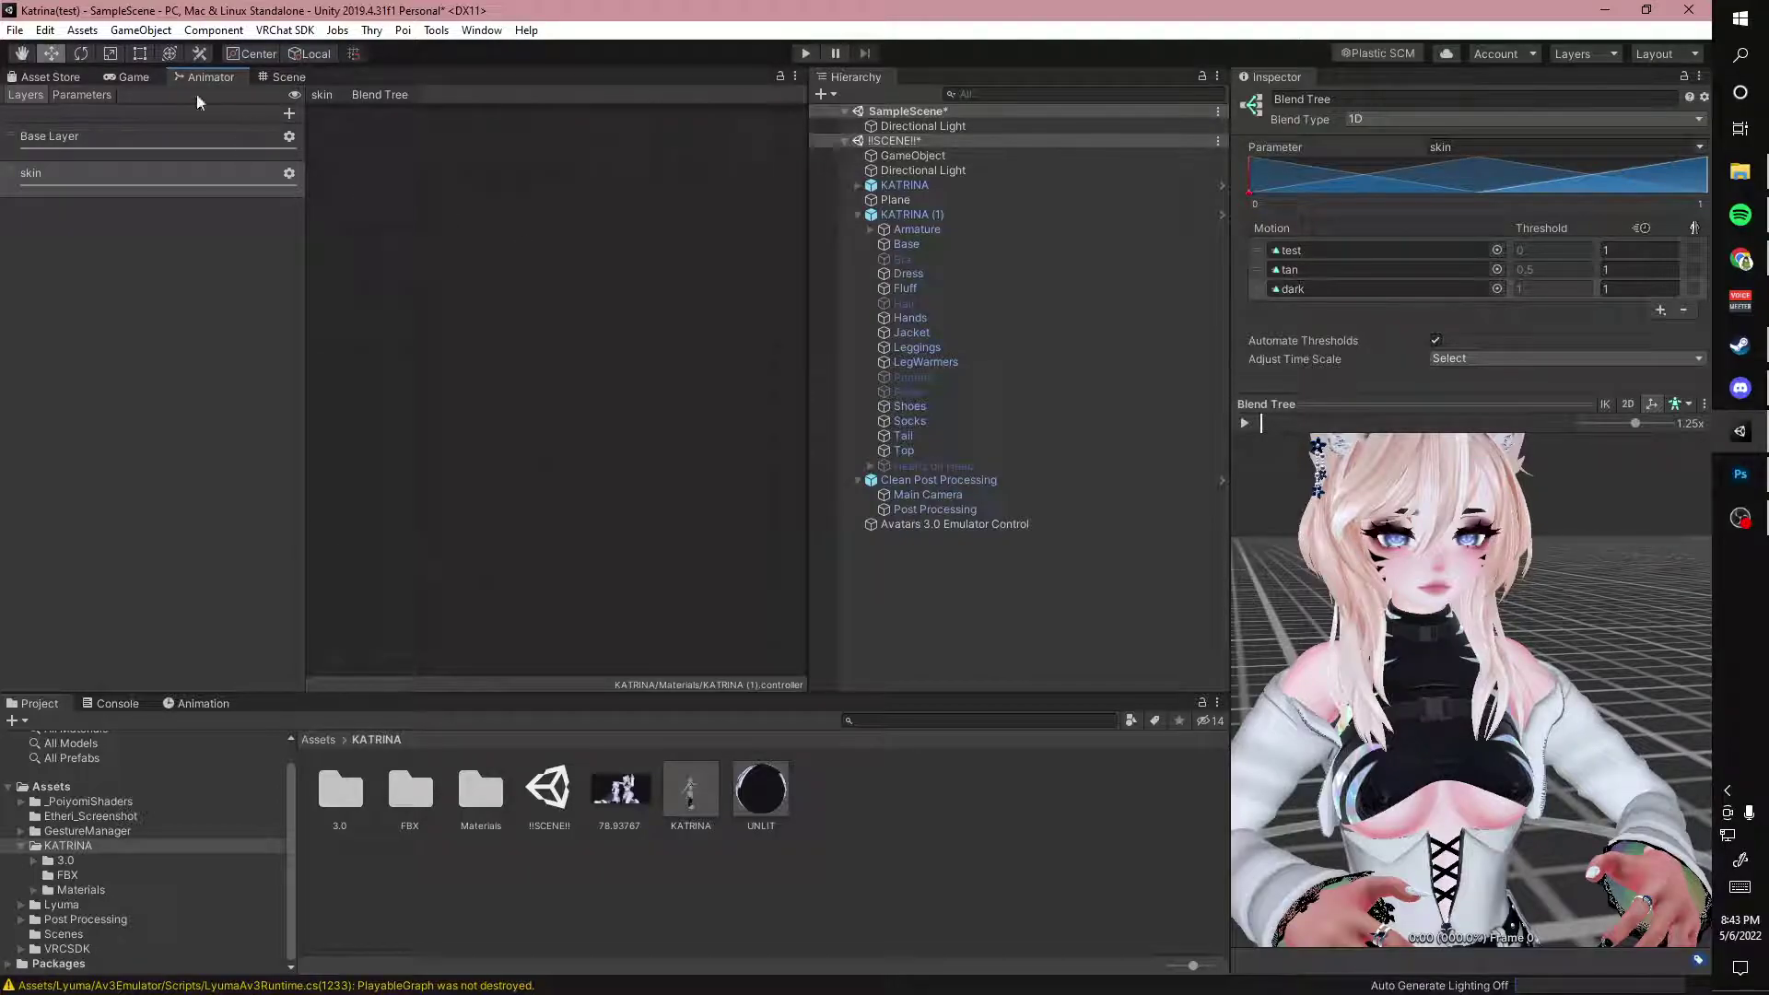
View the game camera output and the Avatars 3.0 Emulator Control settings, and return to the animator's skin layer
left_click(129, 77)
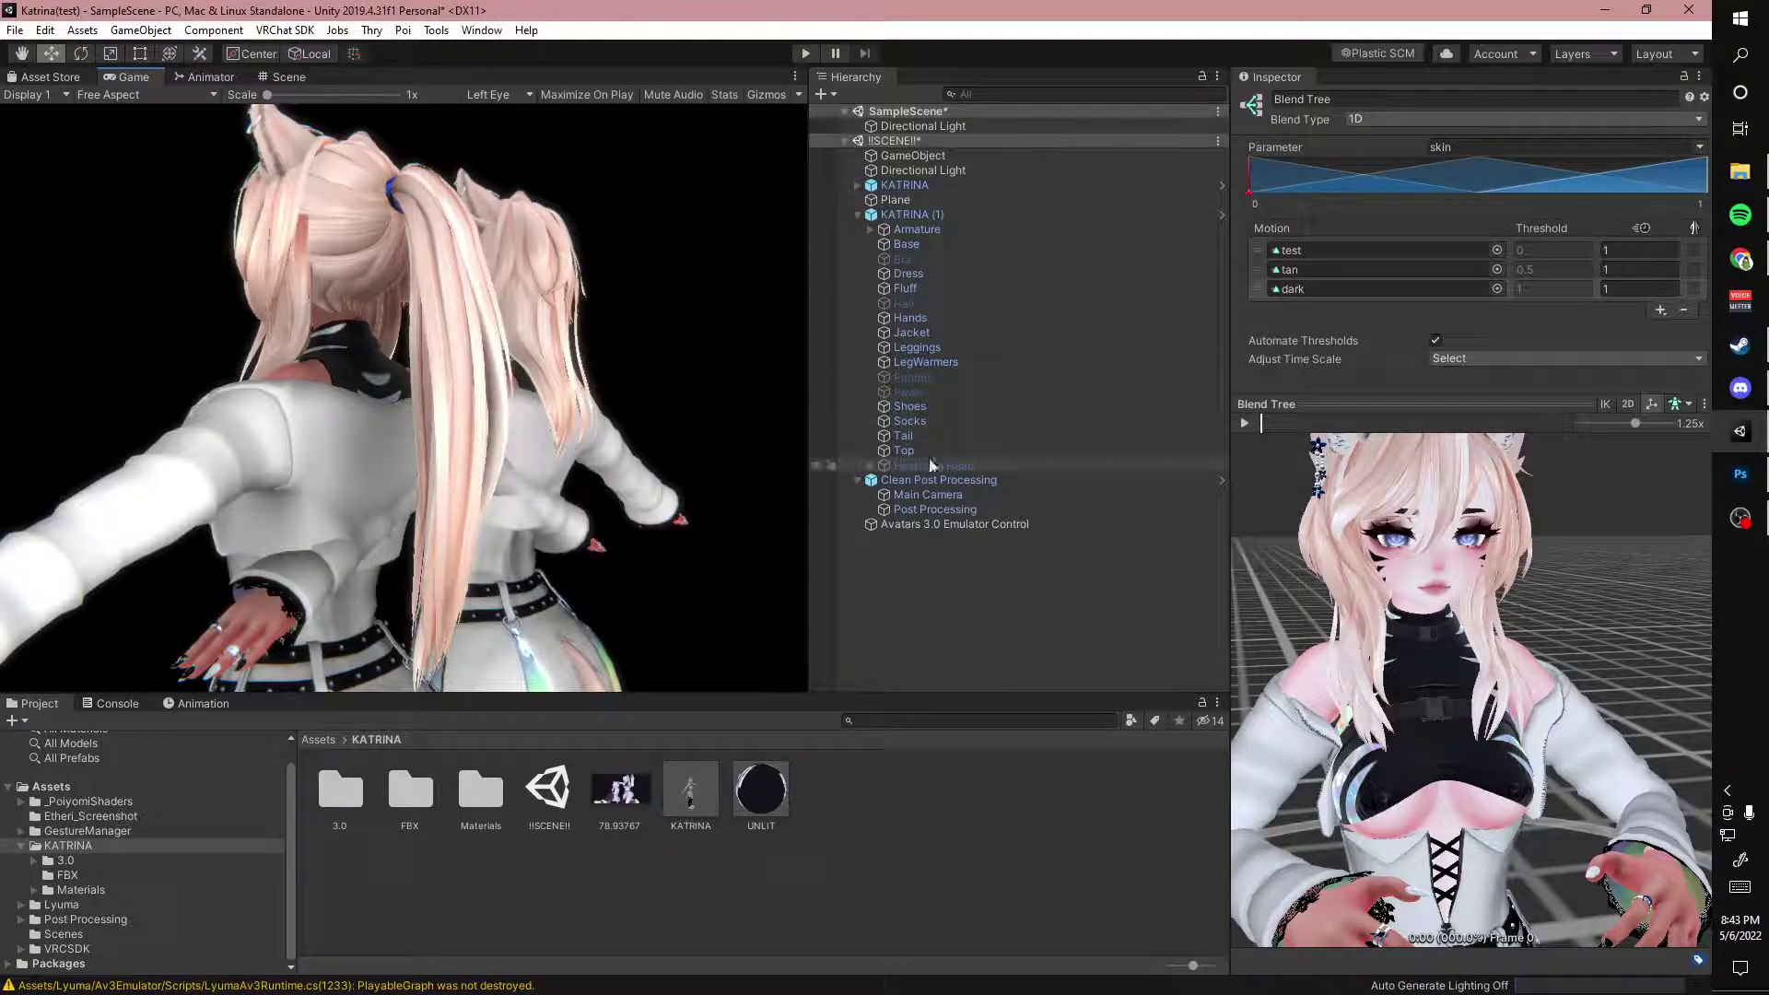
left_click(968, 525)
left_click(204, 77)
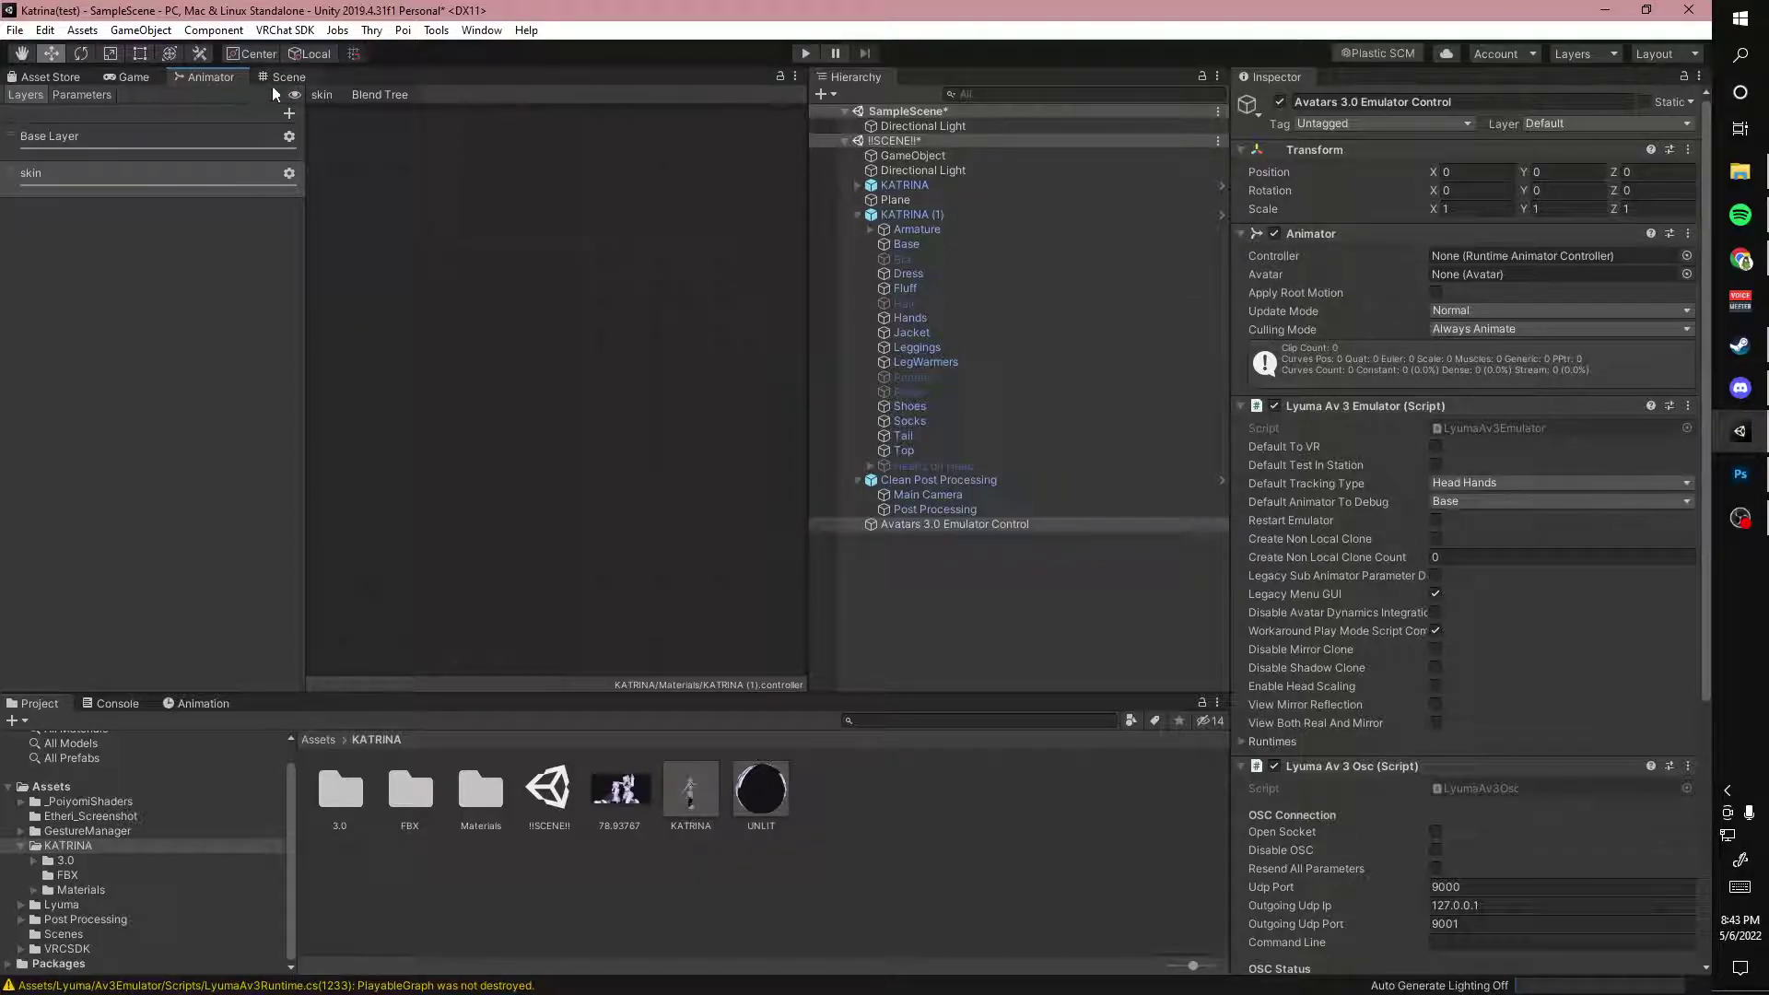
left_click(179, 178)
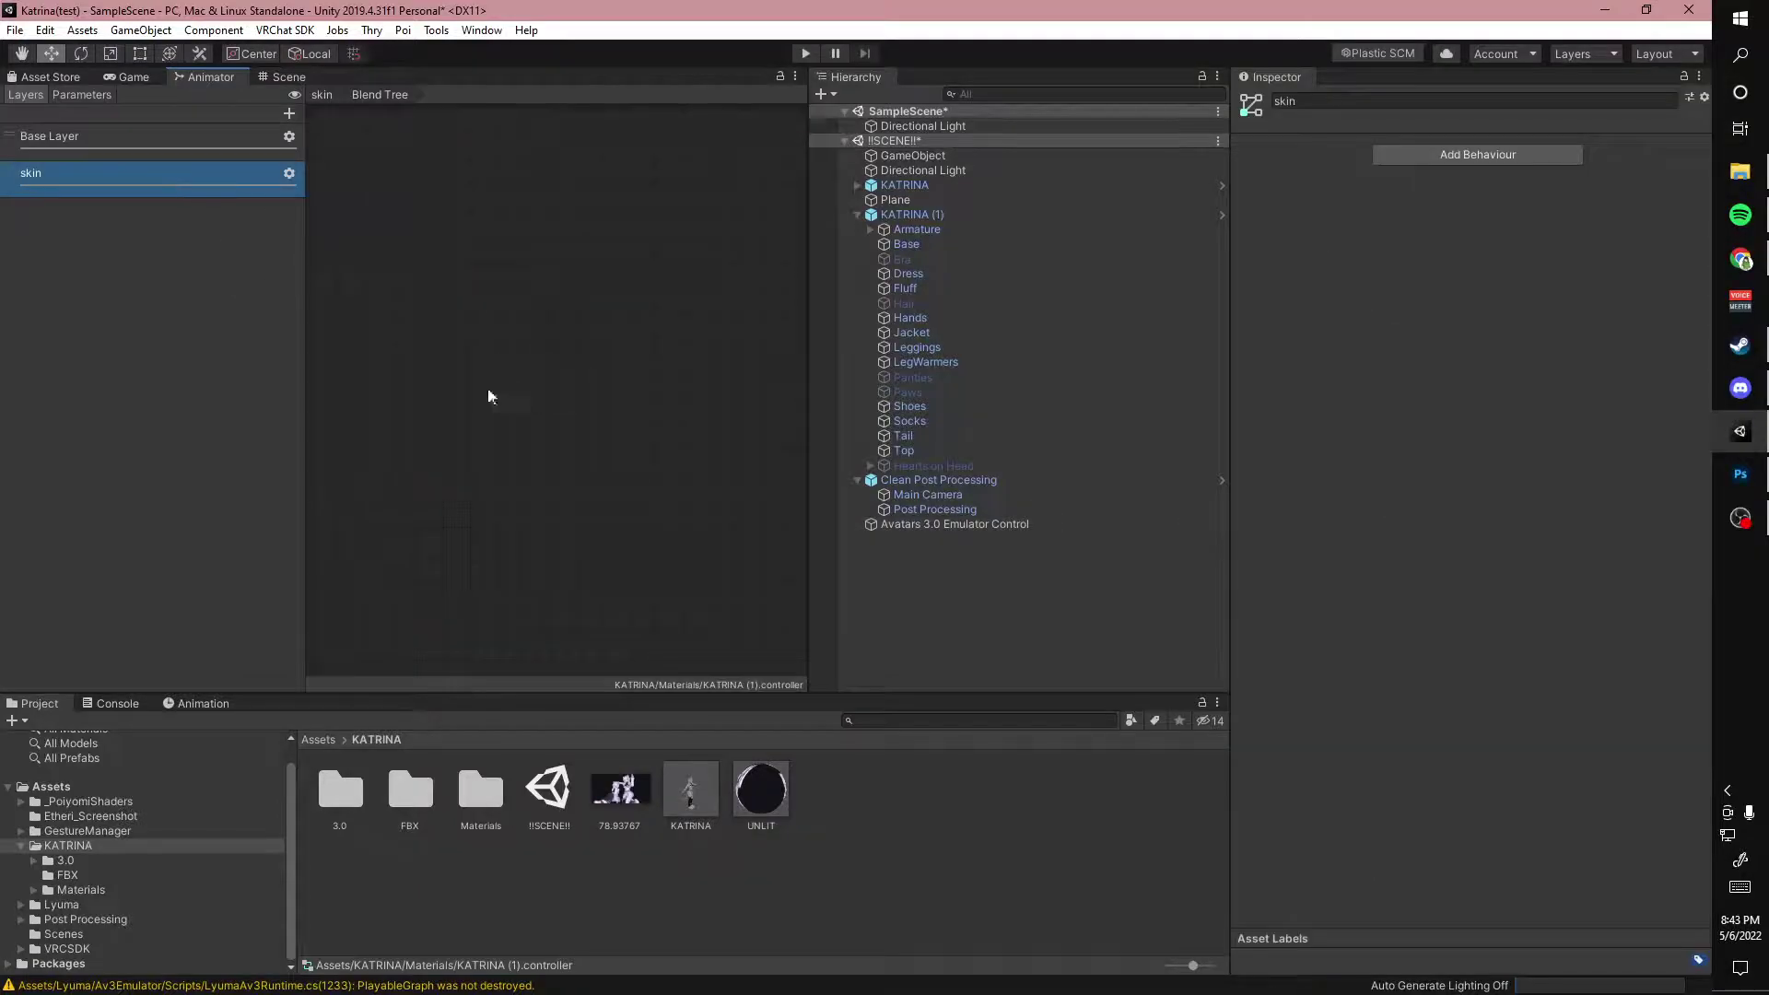
left_click(211, 153)
left_click(214, 175)
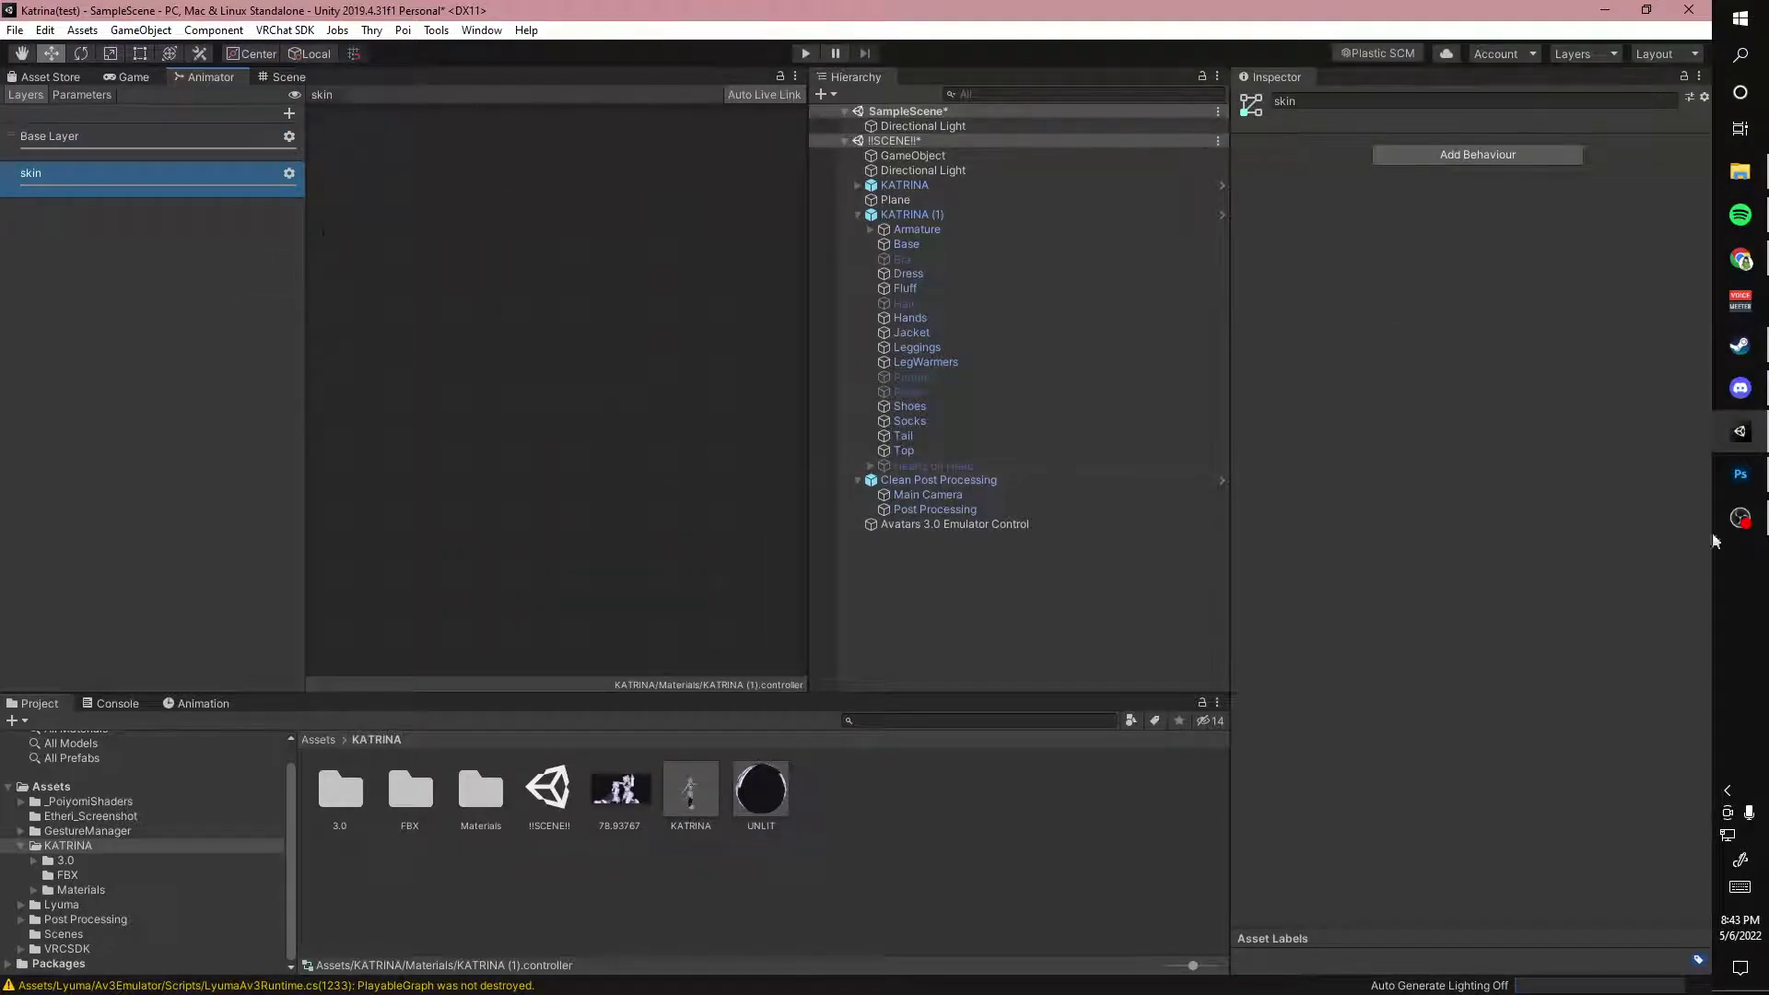